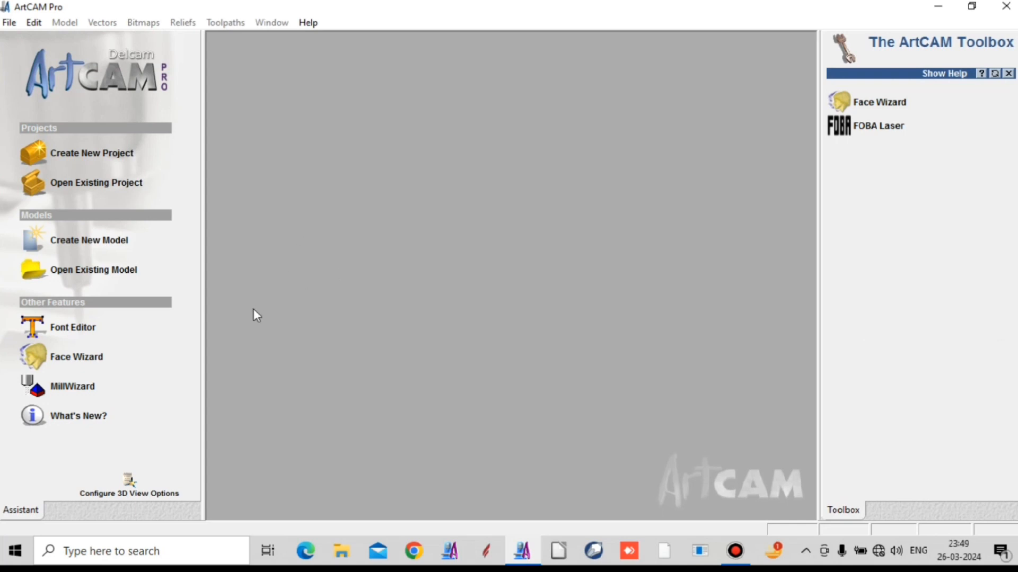
- Create a new model 700 mm high and 550 mm wide and maximize its 2D view
click(106, 242)
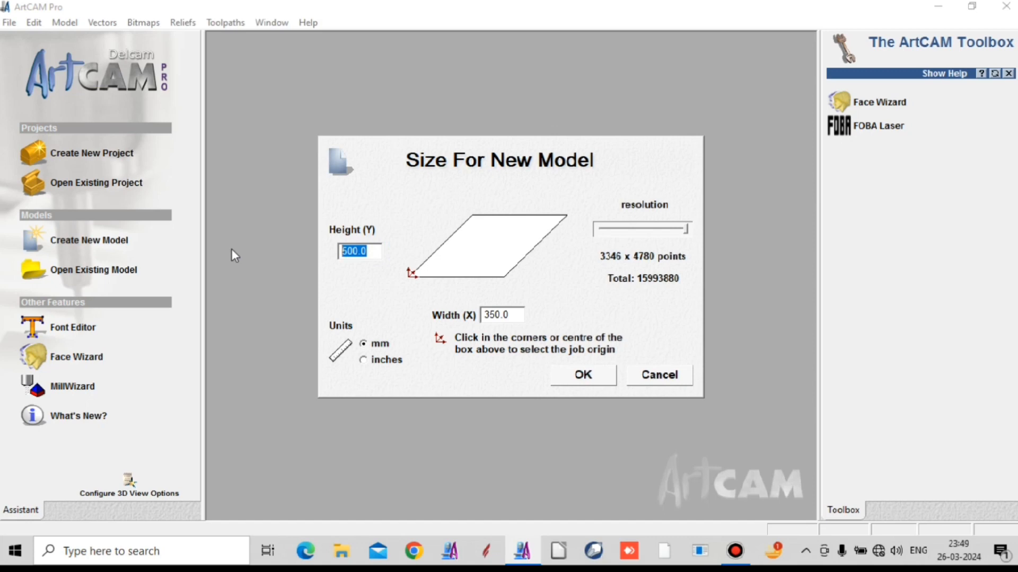
text(7)
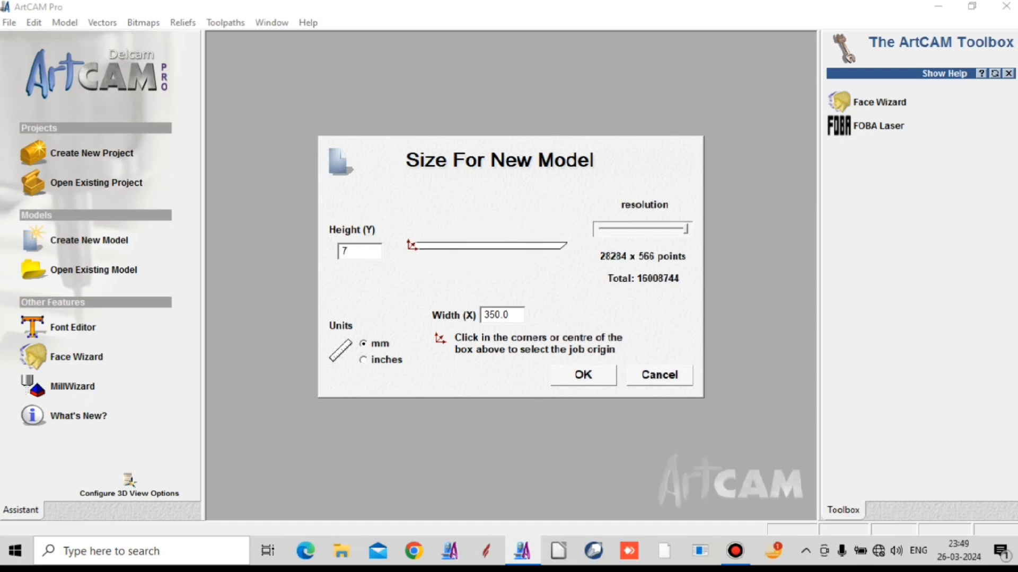
text(00)
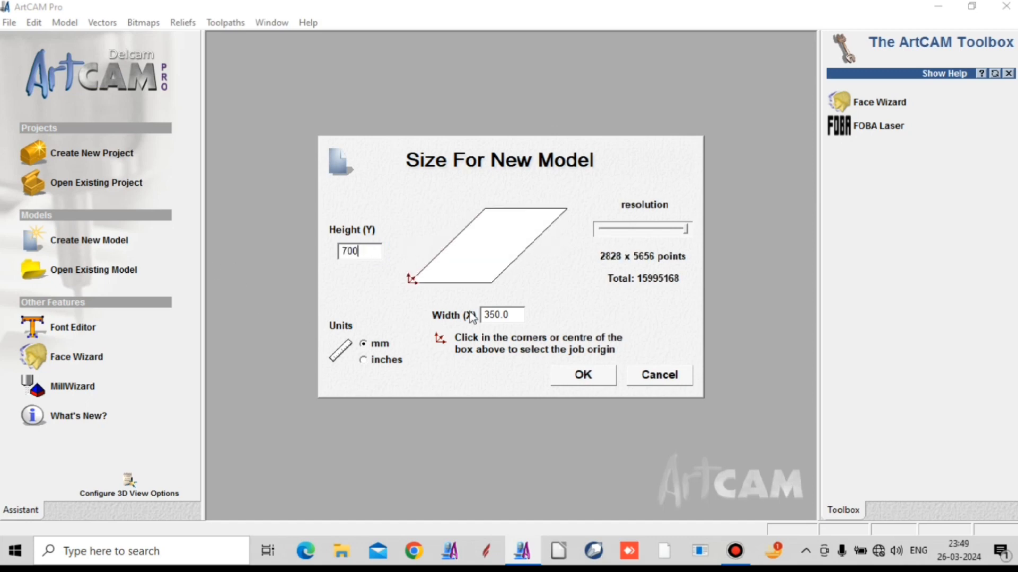
click(508, 315)
text(45)
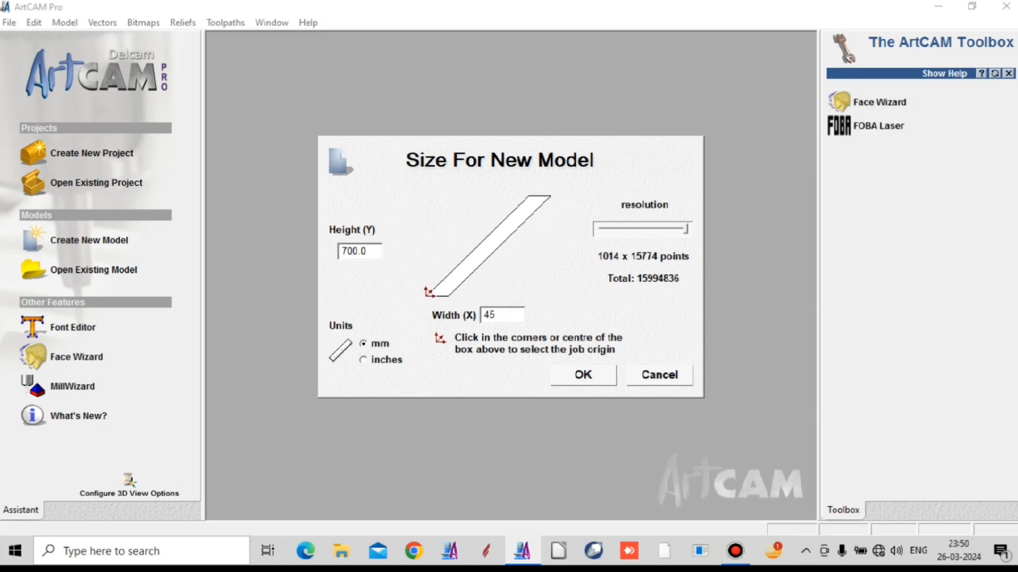
key(BackSpace)
key(BackSpace)
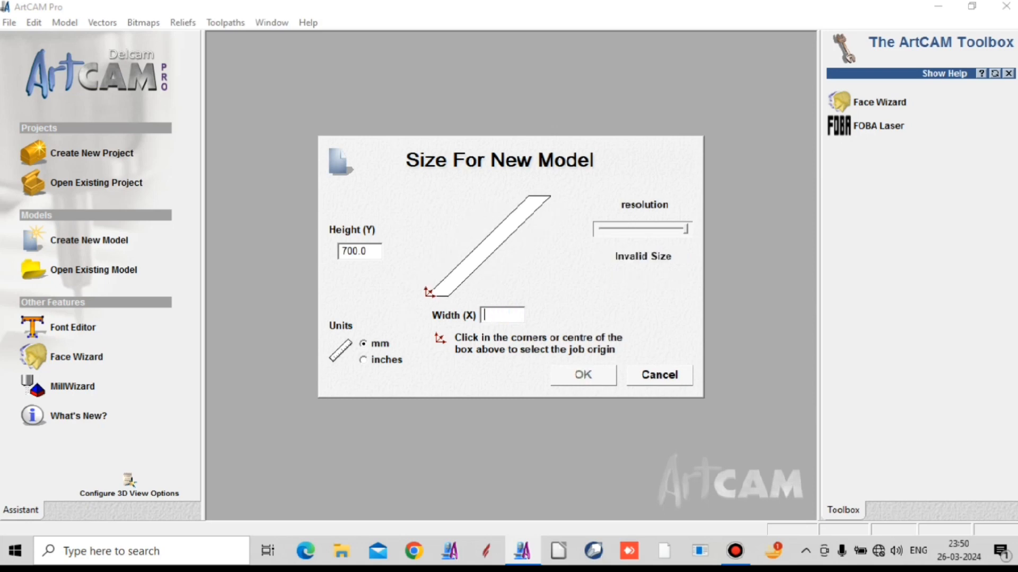
text(550)
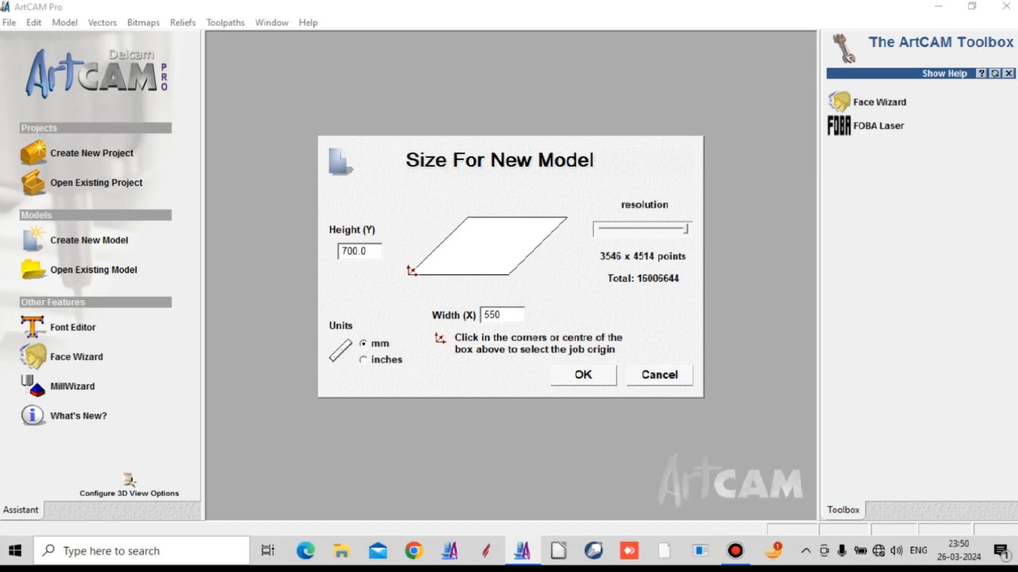
click(585, 375)
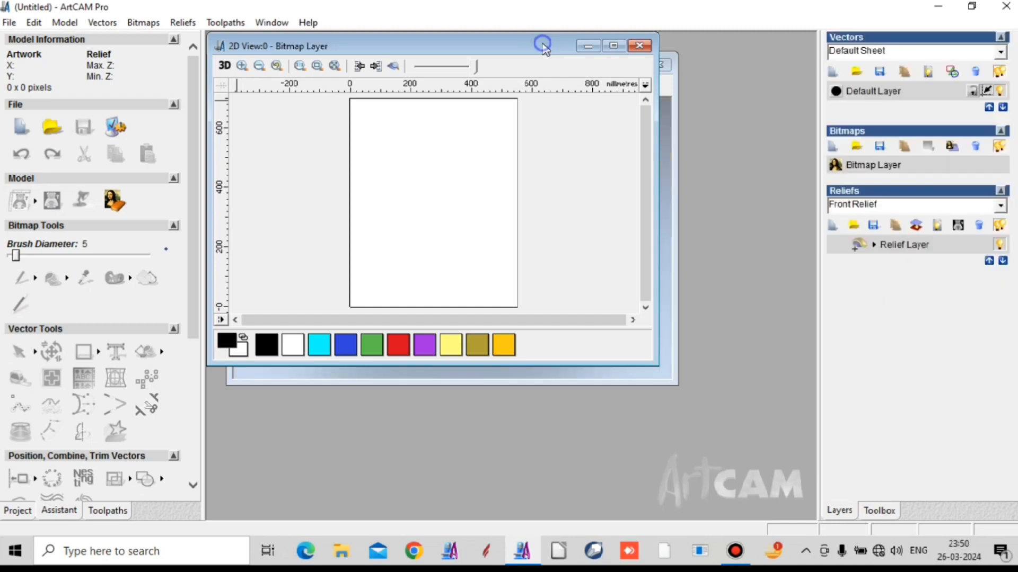
double_click(543, 44)
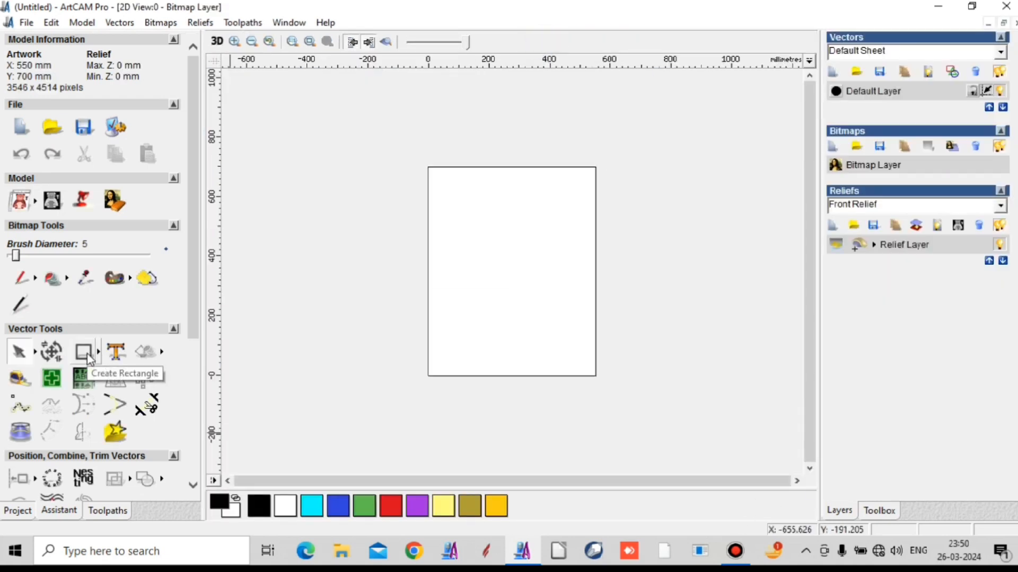
- Create a rectangle vector 550 mm wide and 700 mm high
click(89, 360)
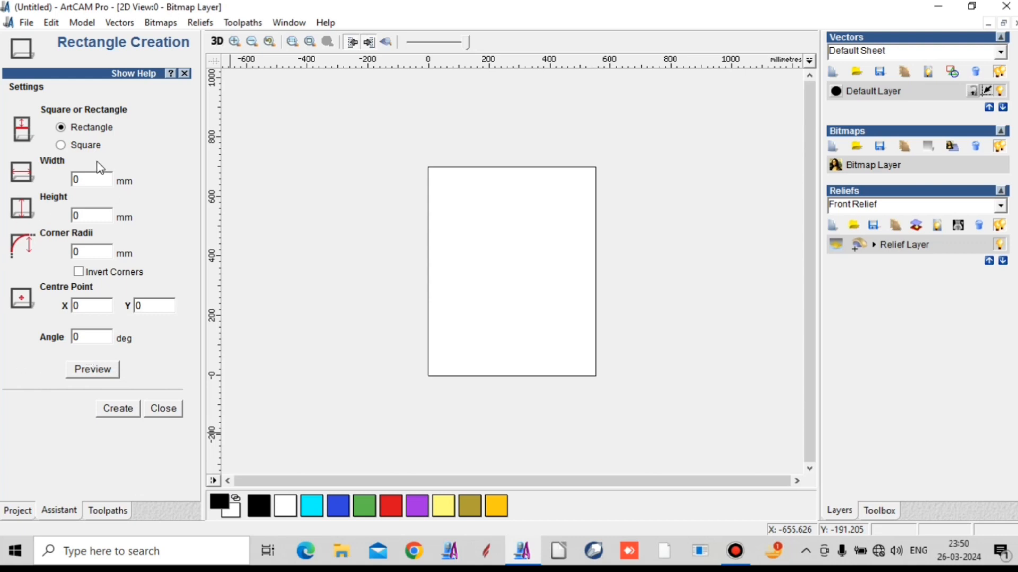
double_click(90, 181)
double_click(77, 216)
click(126, 413)
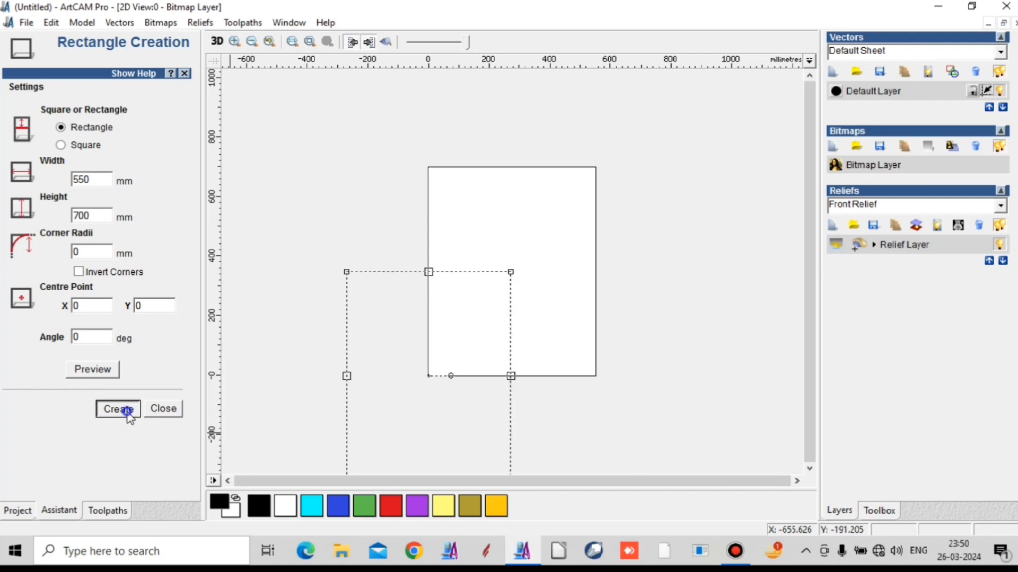
click(163, 409)
- Centre the rectangle on the model page so it matches the page outline
drag(385, 272, 515, 156)
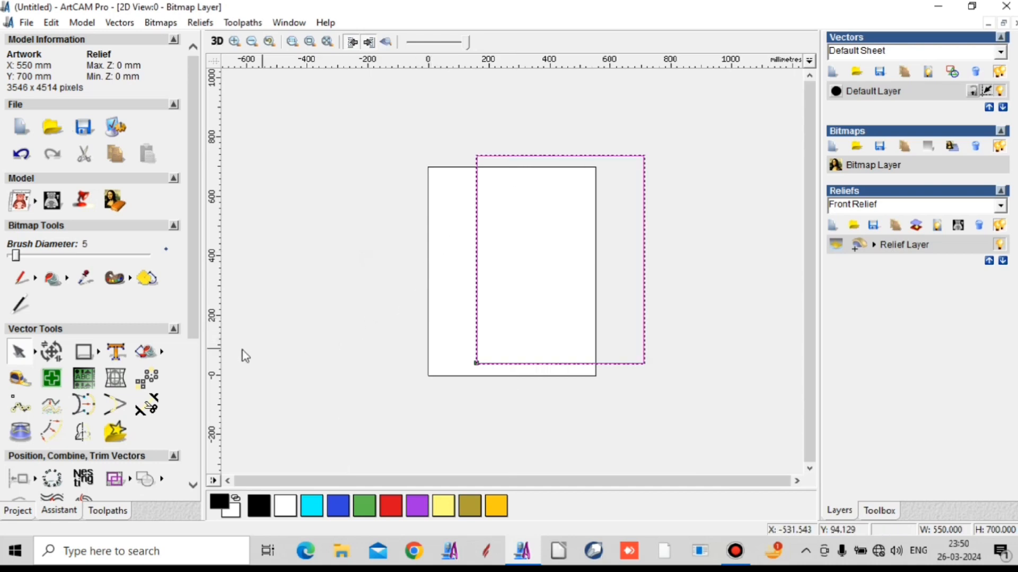
key(F9)
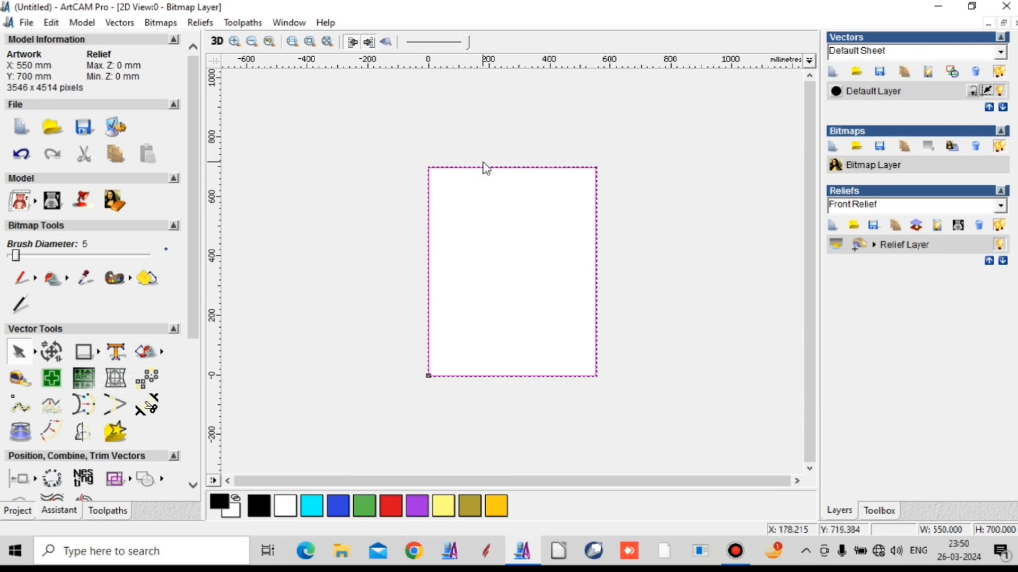
drag(483, 168, 531, 172)
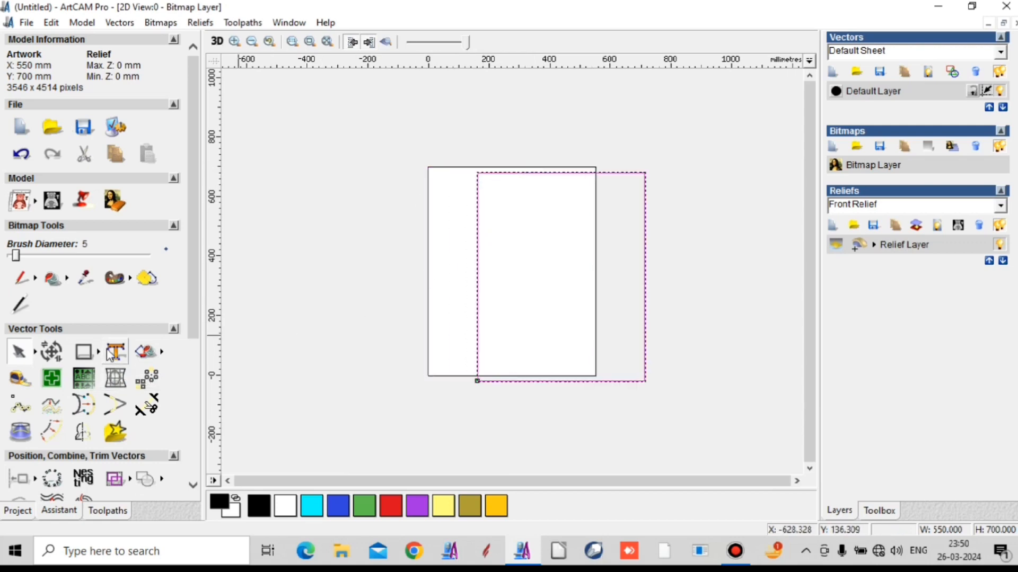
scroll(47, 469, down, 5)
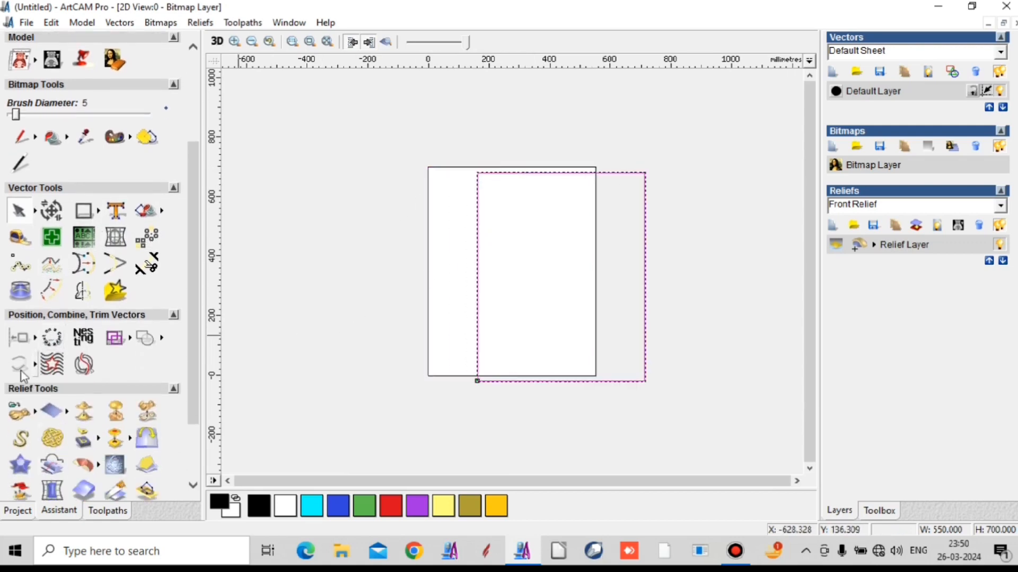
click(35, 338)
click(224, 338)
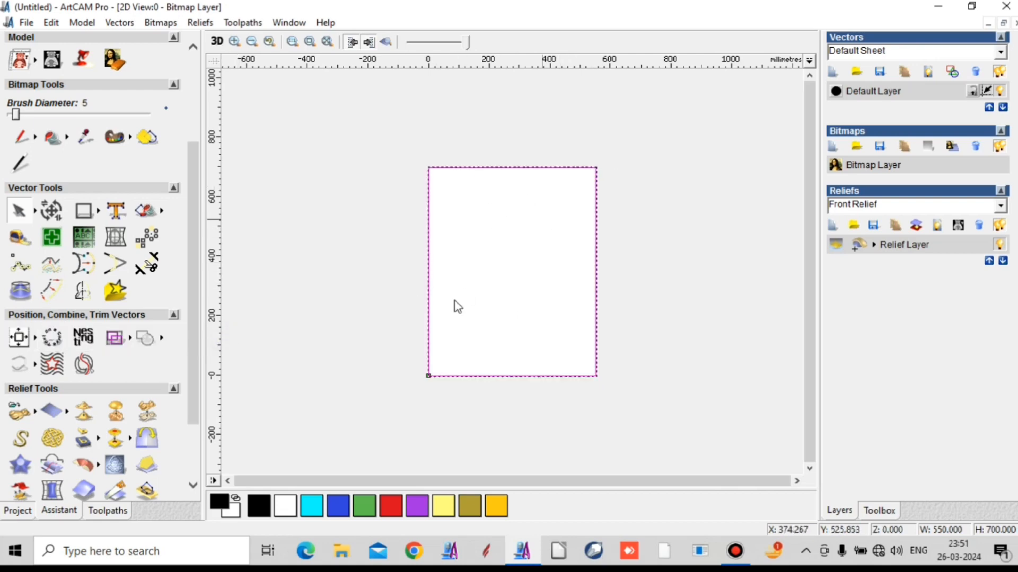
- Copy the rectangle and paste a duplicate in the same place
right_click(518, 262)
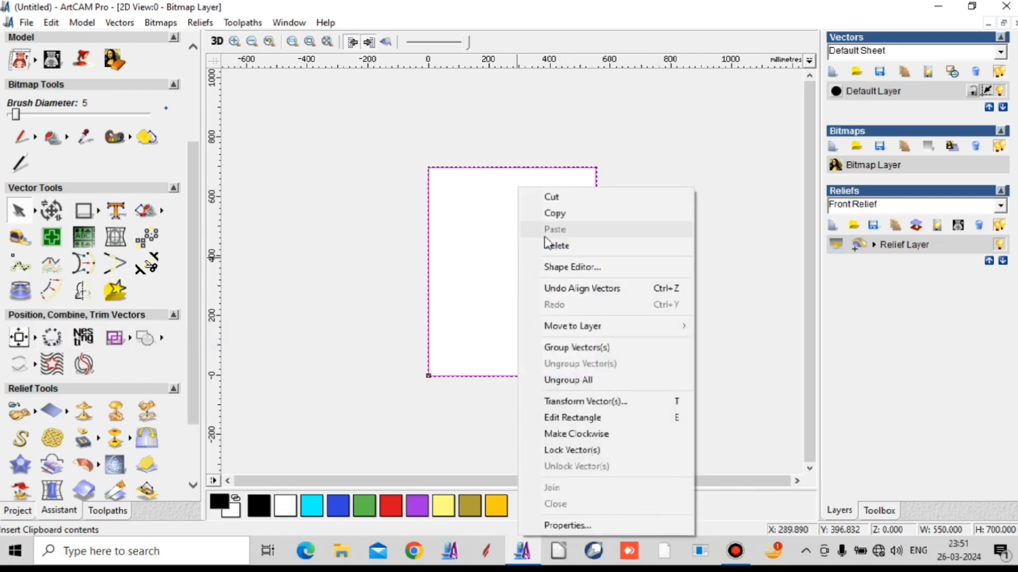
click(554, 213)
right_click(530, 235)
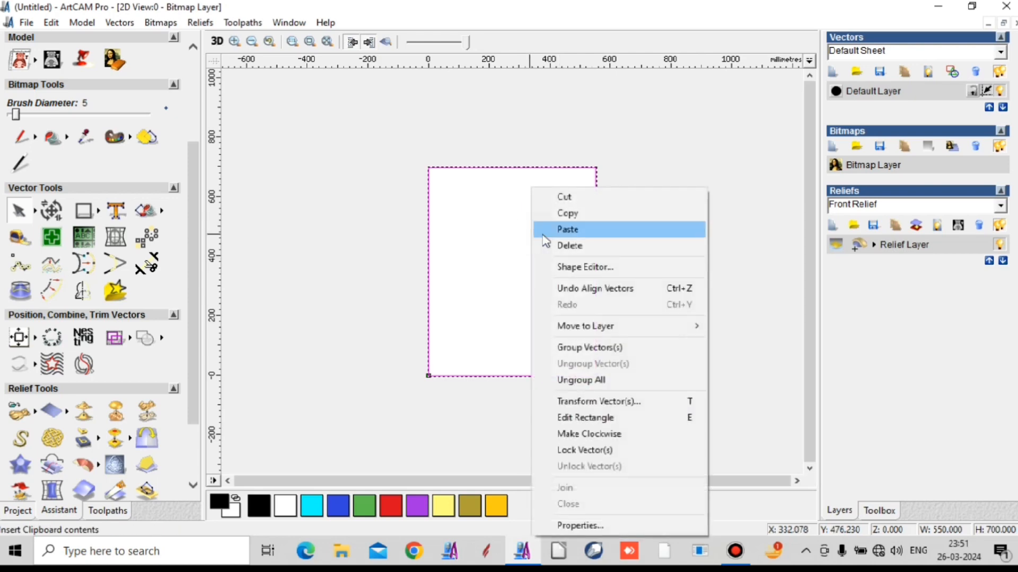
click(548, 236)
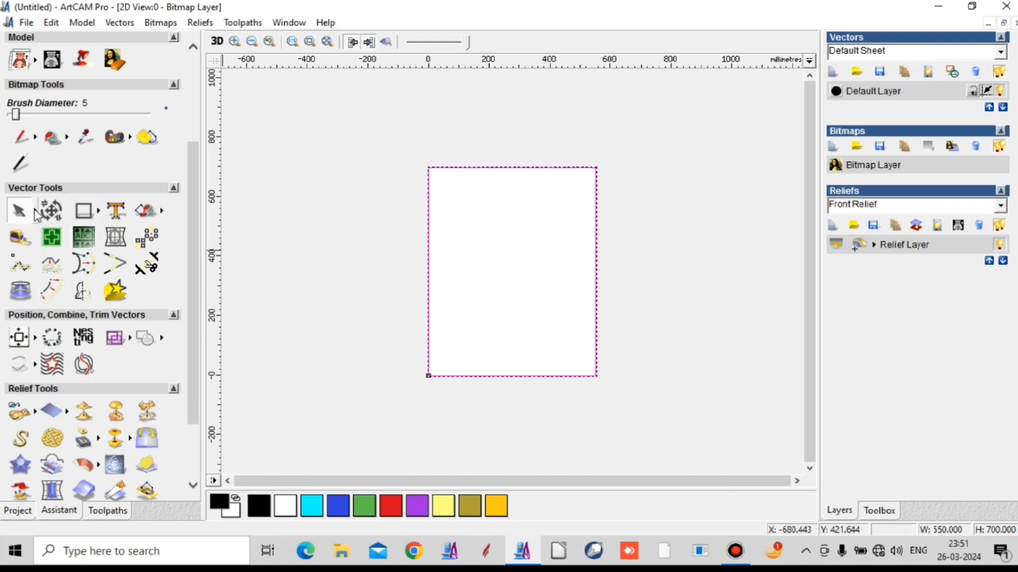
- Lower the two upper nodes of the pasted rectangle together, making it about 622 mm high
mouse_move(36, 213)
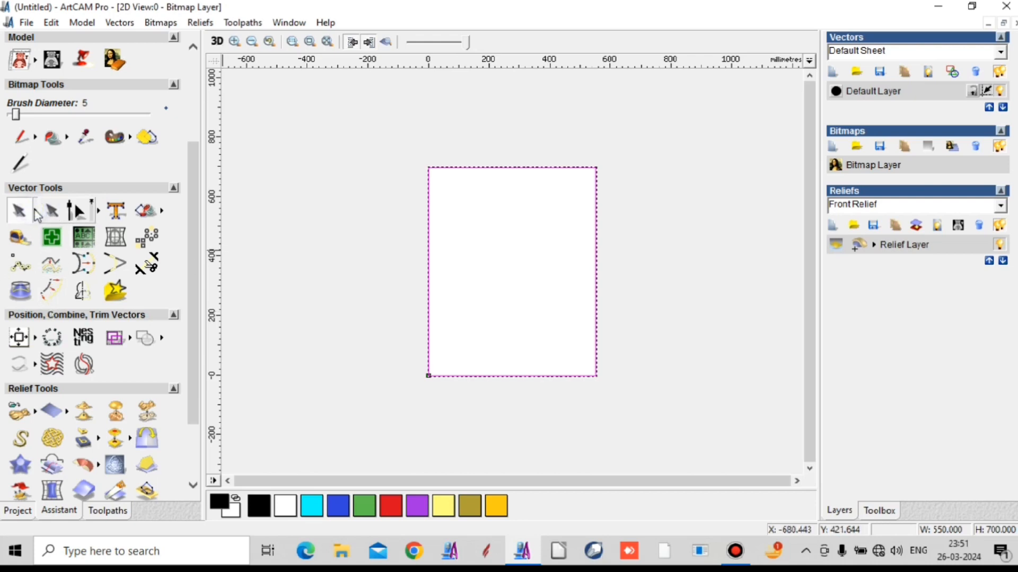
click(76, 212)
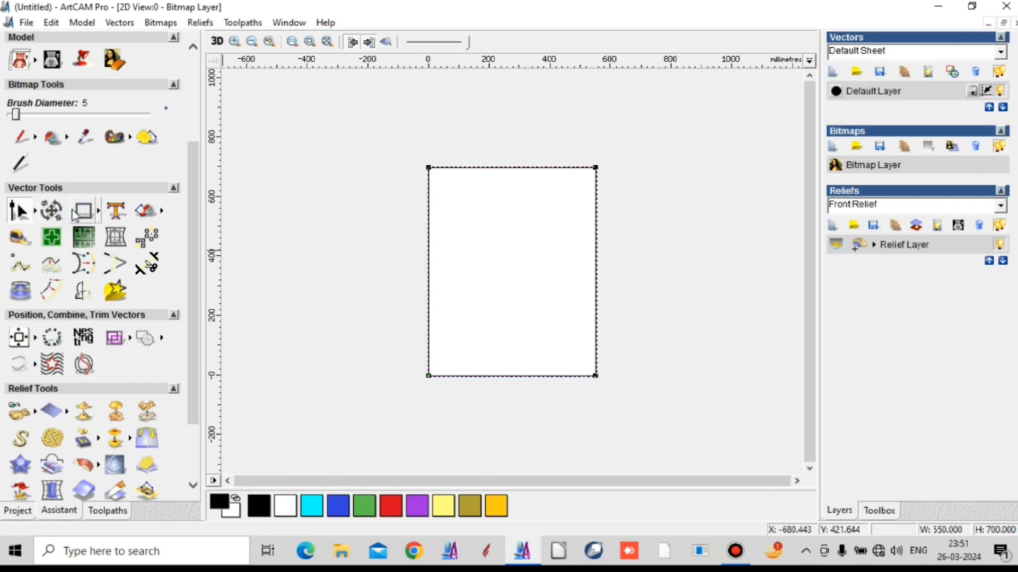
drag(400, 150, 631, 201)
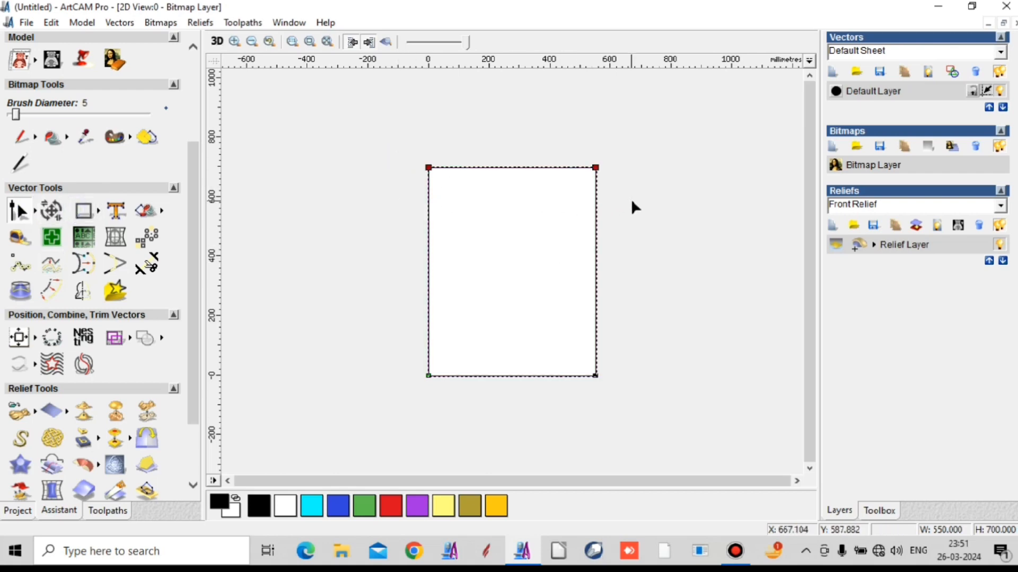
key(Down)
key(Down)
key(Down)
key(Down)
key(Down)
key(Down)
key(Down)
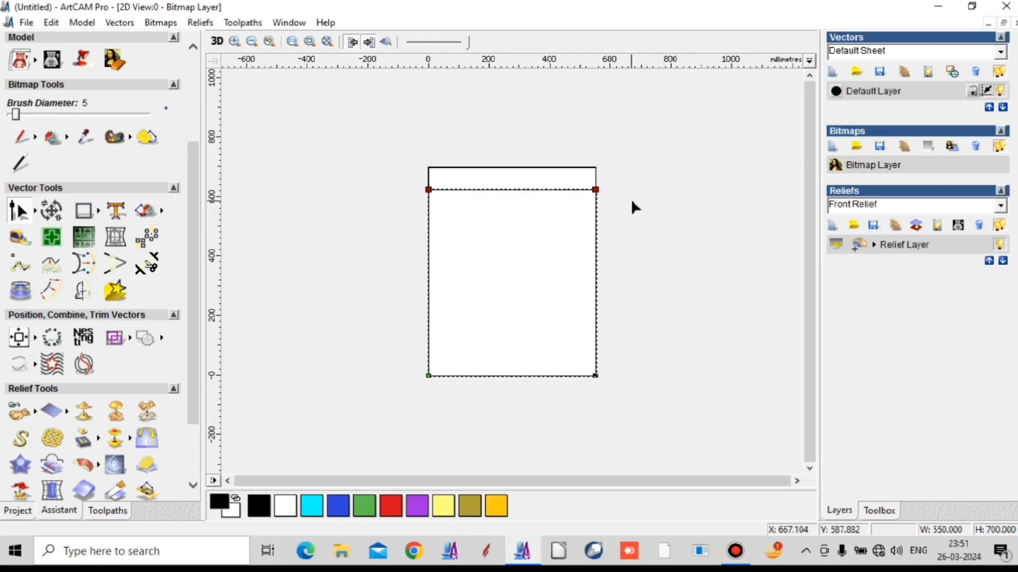
click(631, 198)
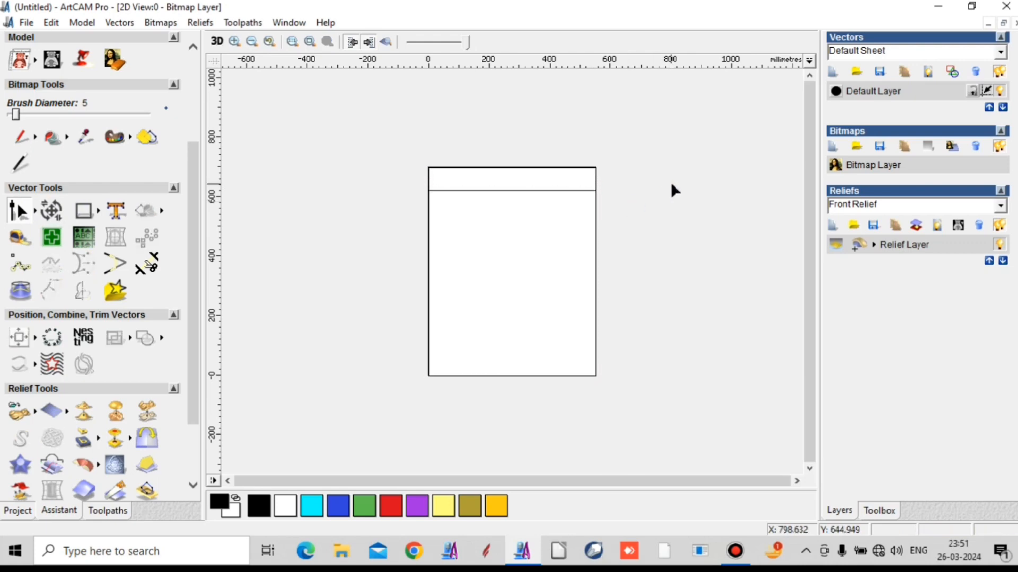
- Draw a vertical polyline about 837 mm long beside the page's left edge, extending past both page ends
click(31, 204)
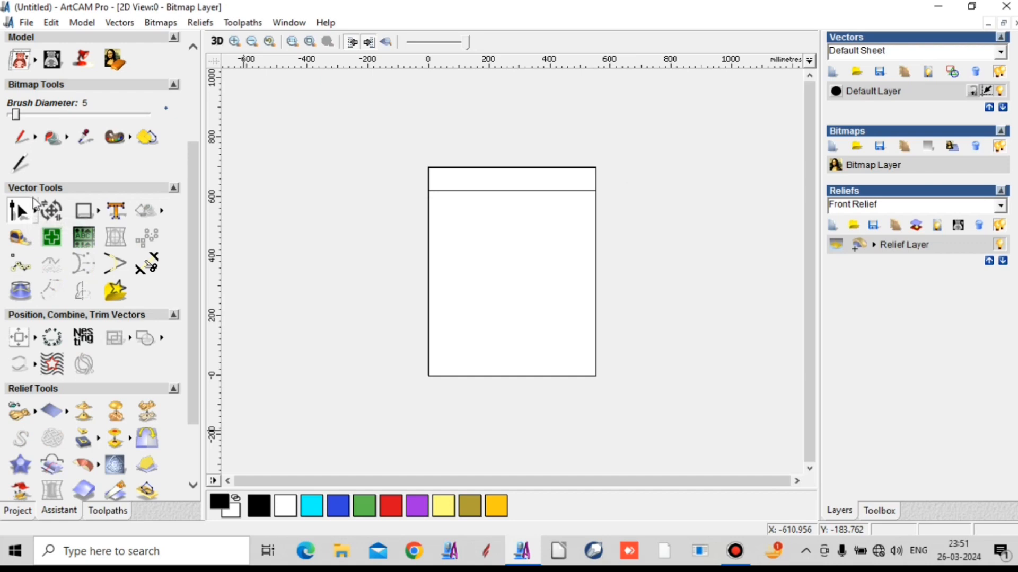
click(36, 208)
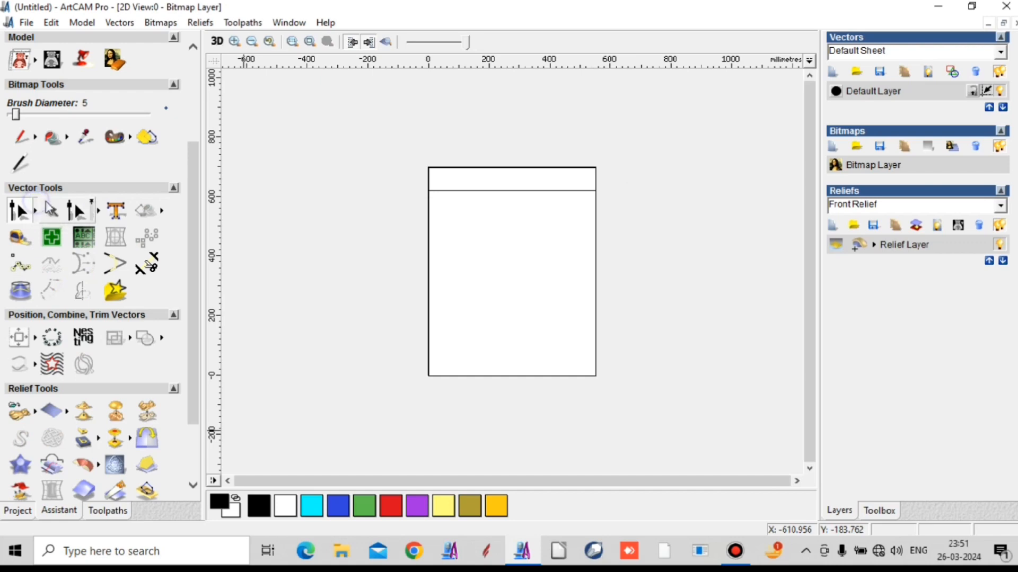
click(49, 214)
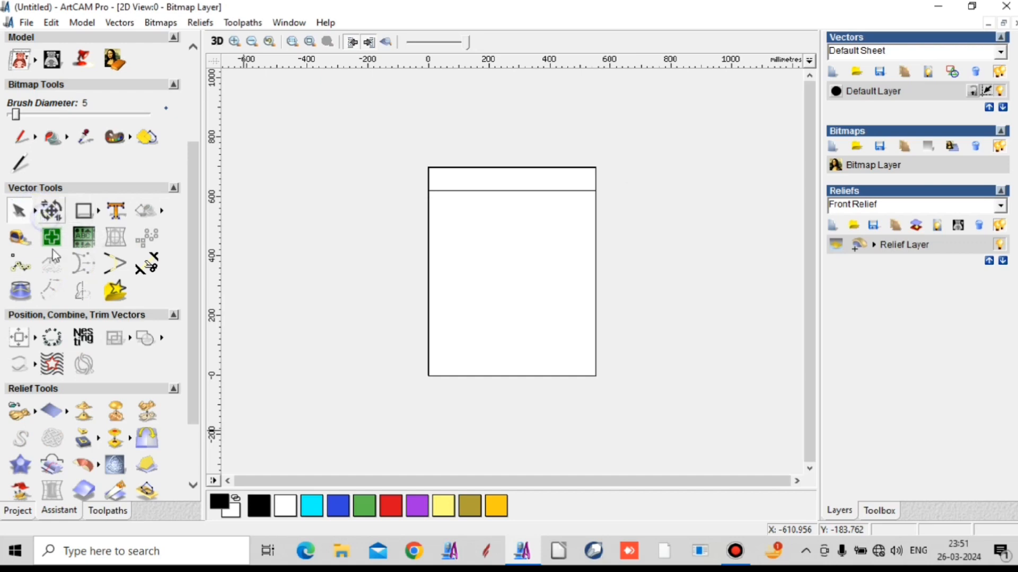
click(99, 211)
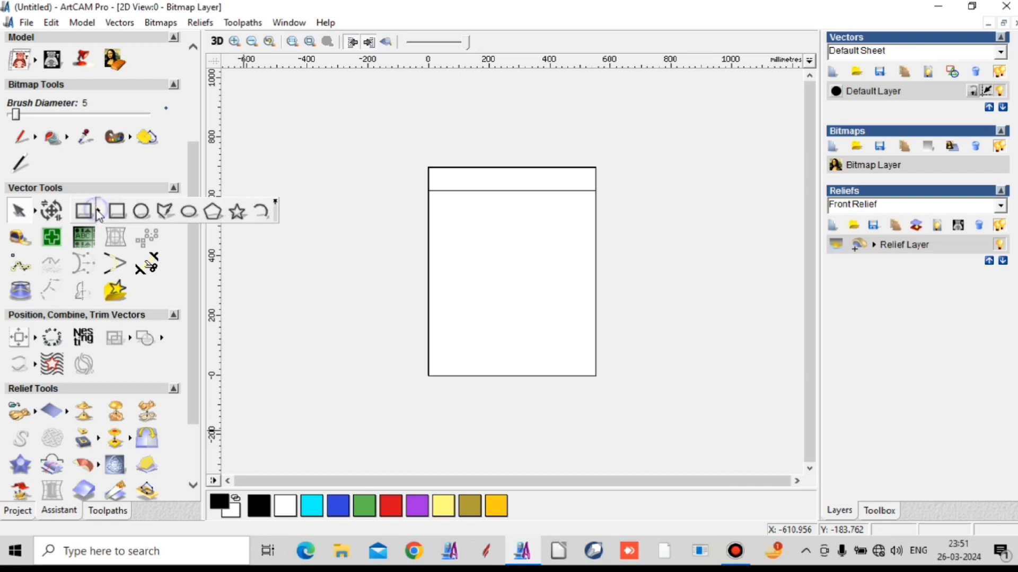
click(164, 212)
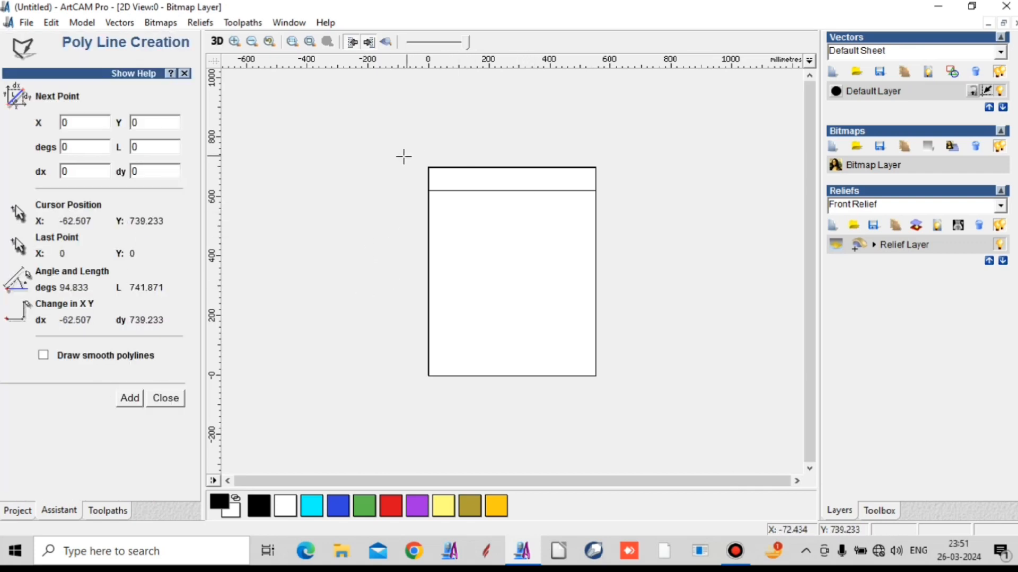
click(404, 156)
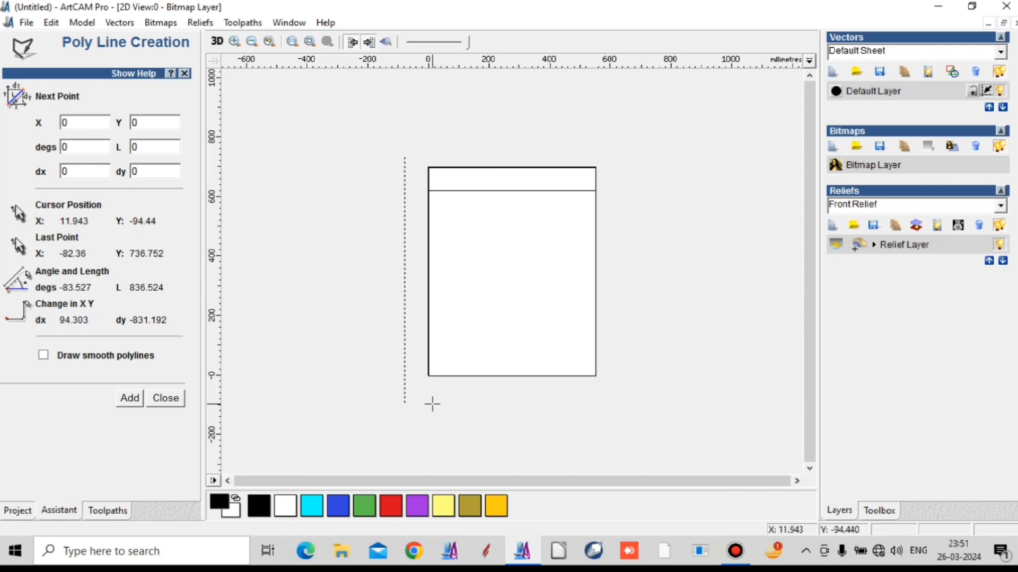
scroll(432, 404, up, 1)
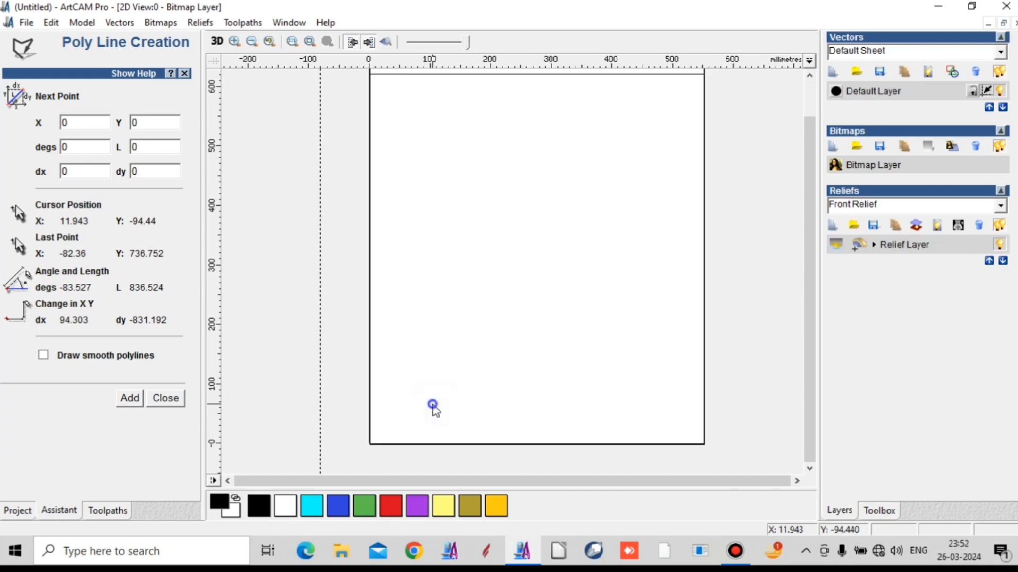
key(Escape)
scroll(405, 293, down, 1)
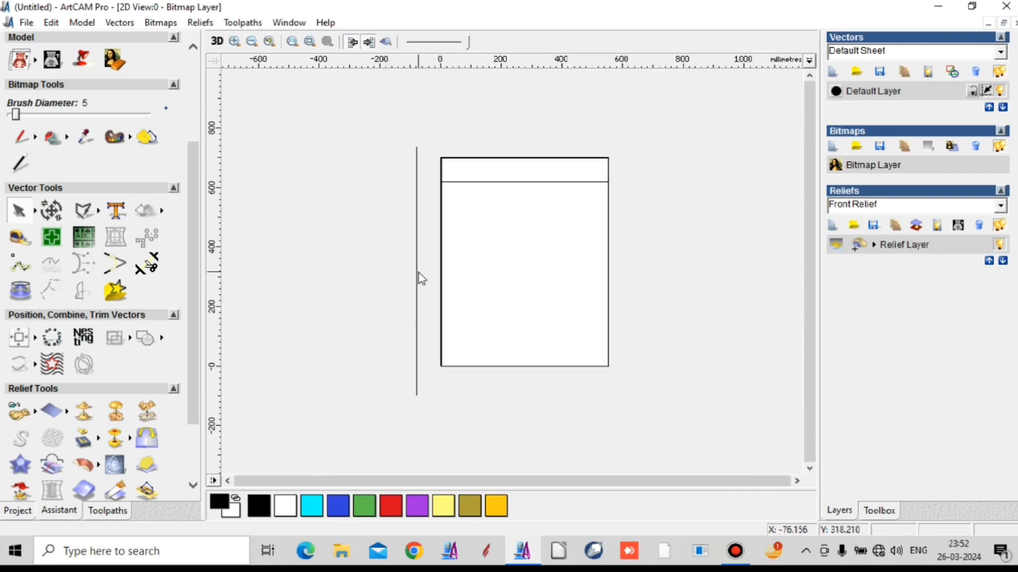
- Centre the vertical line on the model page
click(417, 271)
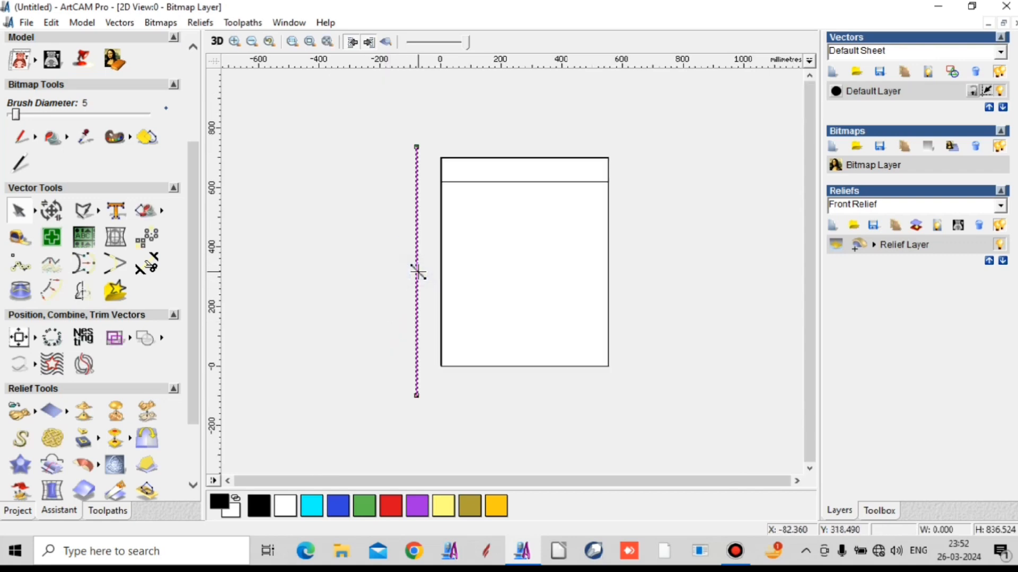
key(F9)
scroll(533, 174, up, 1)
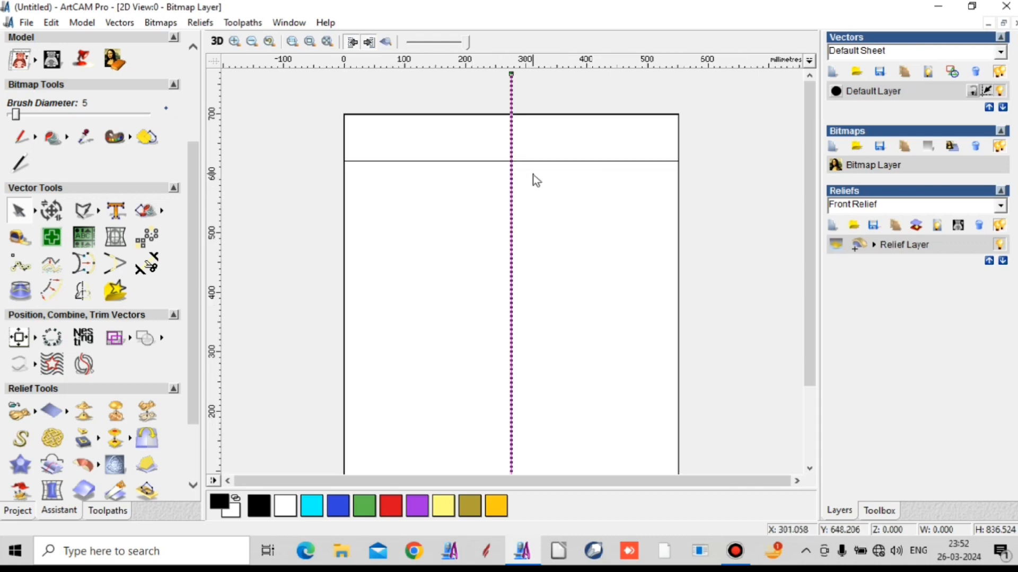
- Insert a point in the shortened rectangle's upper edge where the vertical centre line crosses it
click(541, 161)
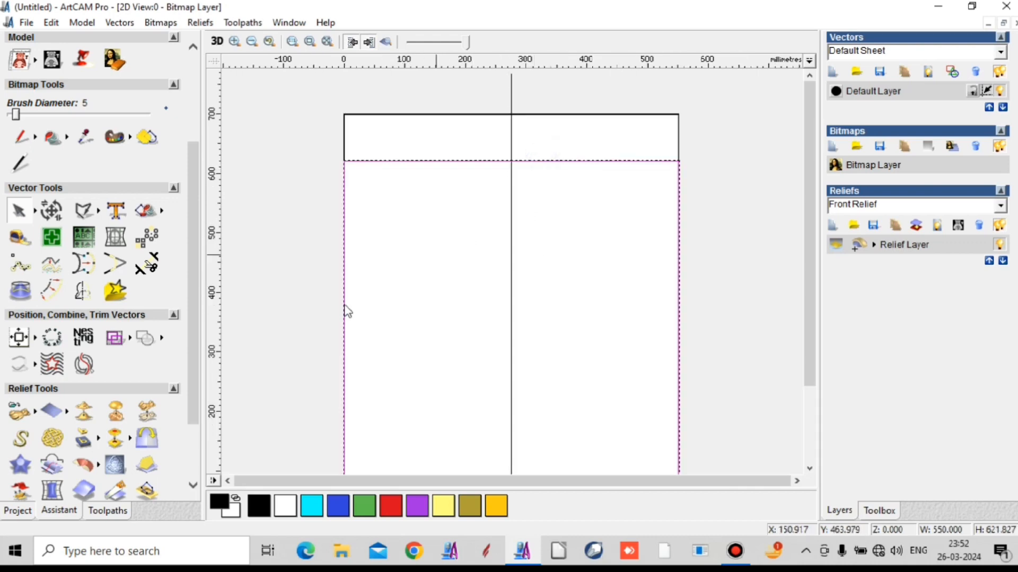
click(35, 212)
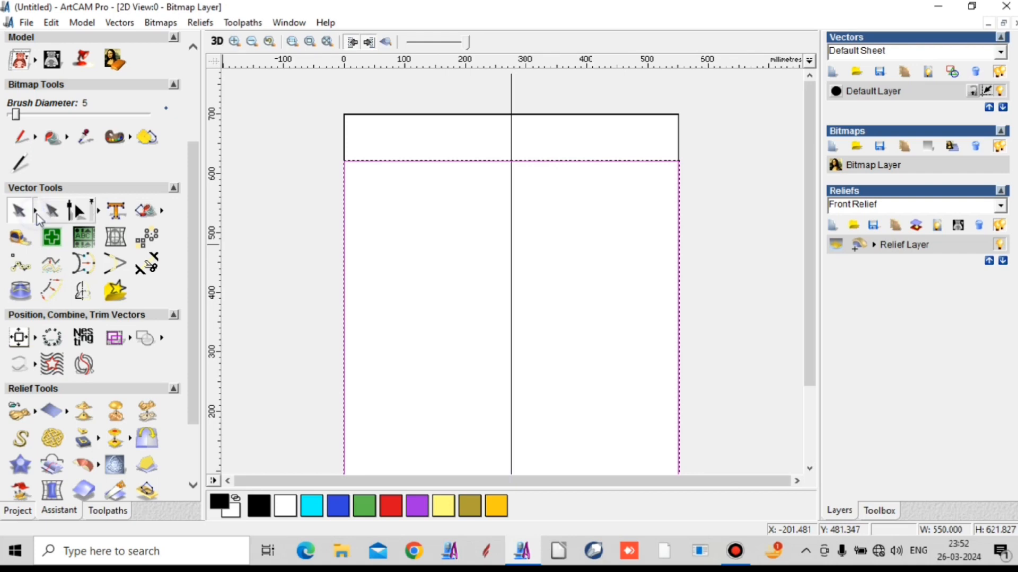
click(77, 212)
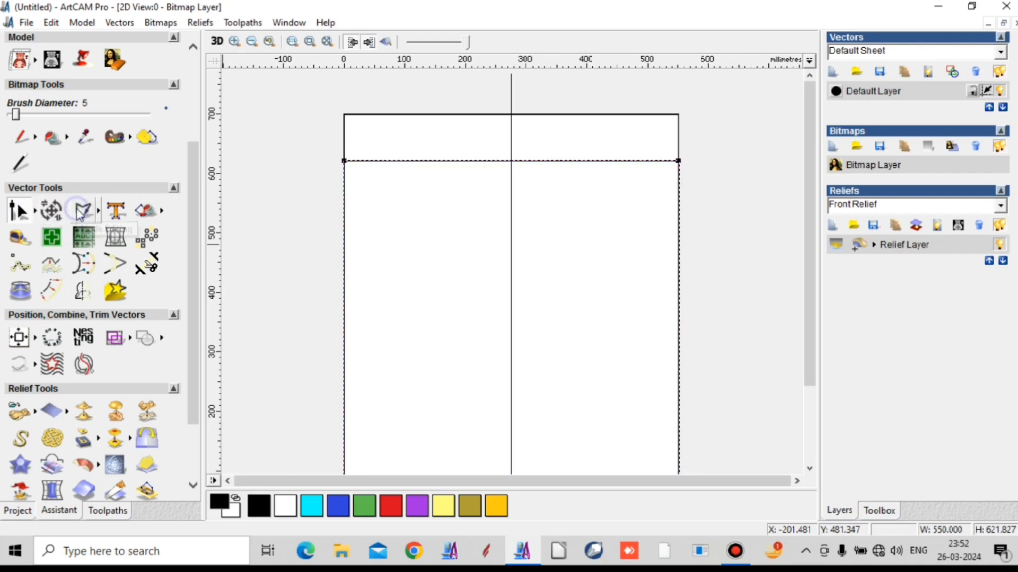
right_click(513, 165)
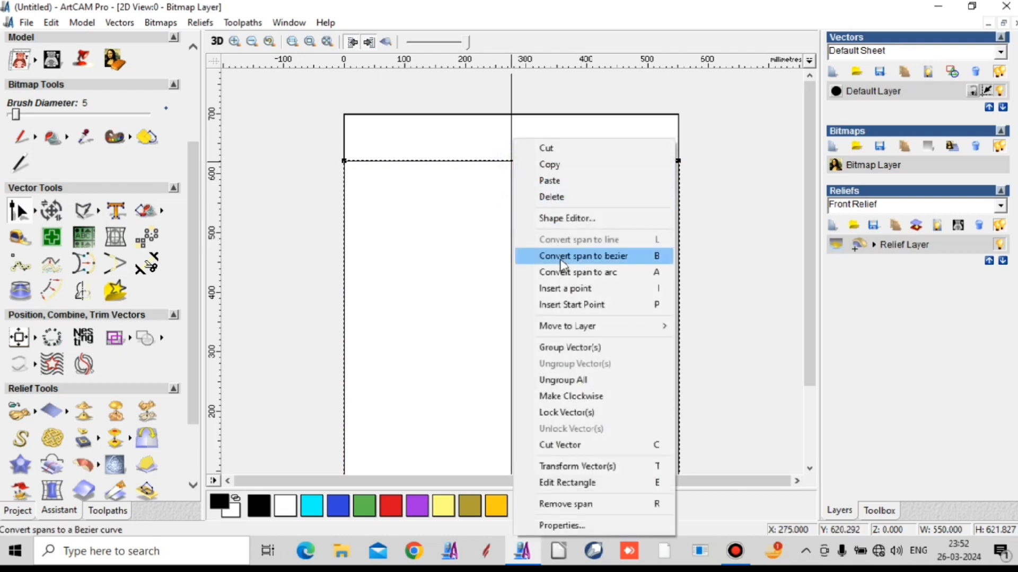
click(561, 289)
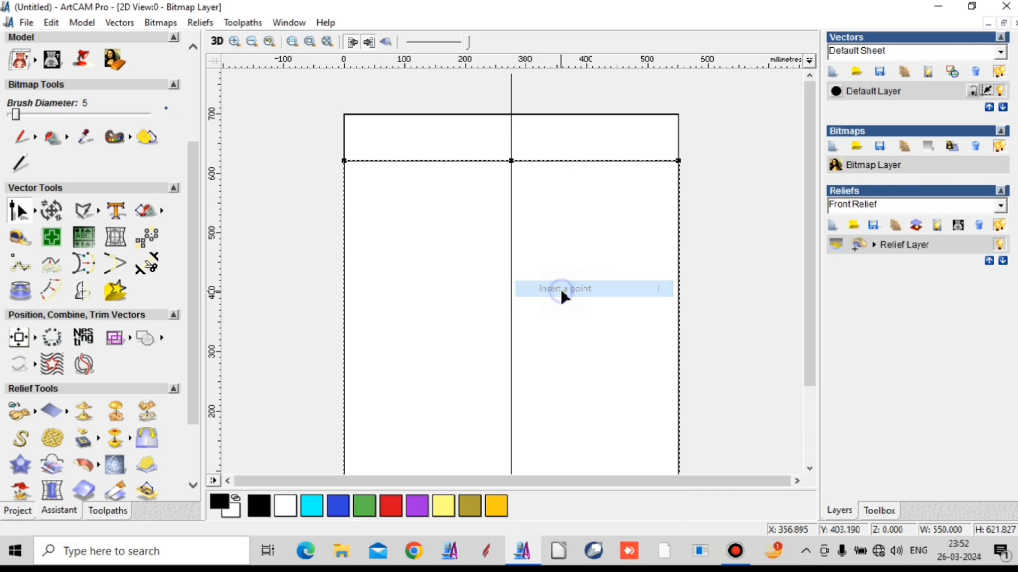
- Convert both upper spans of the shortened rectangle, on either side of the middle point, to bezier curves
right_click(583, 162)
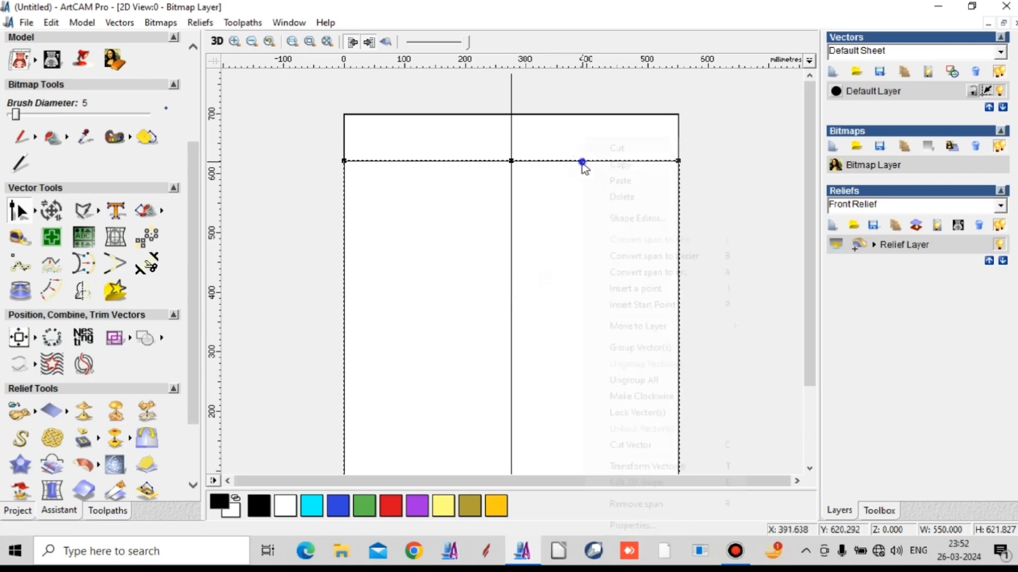
click(644, 256)
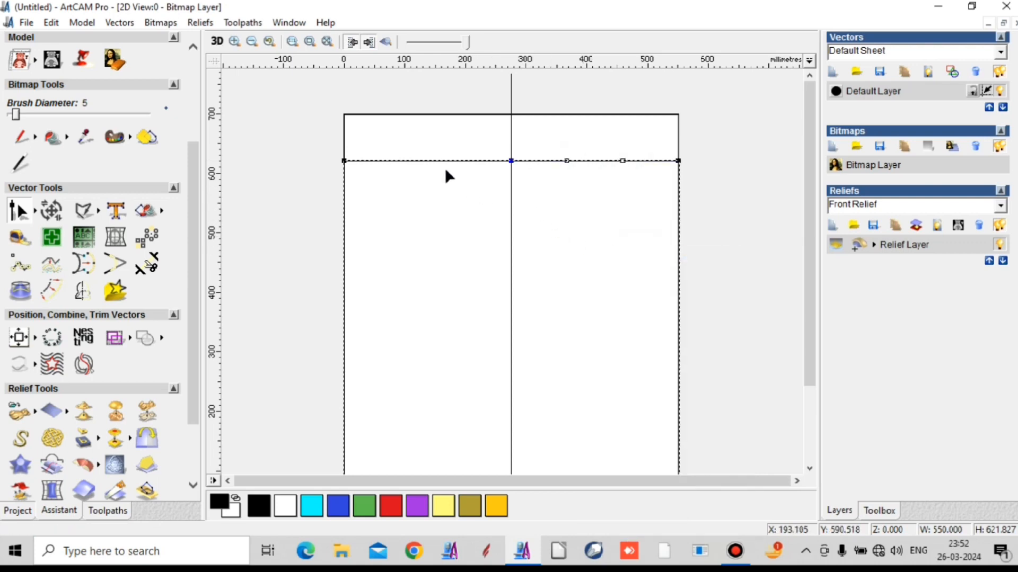
right_click(426, 163)
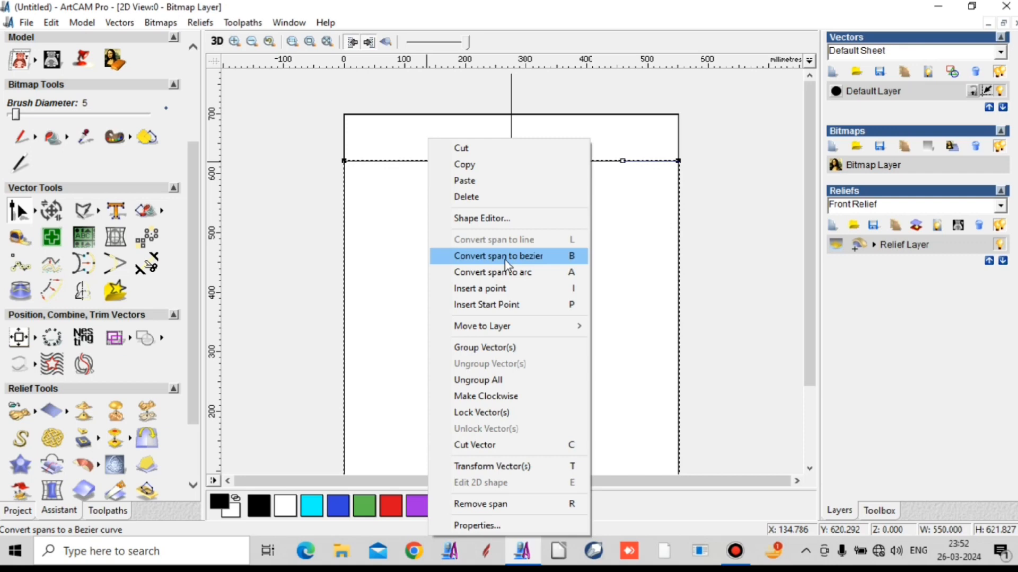
click(504, 259)
- Raise the middle node together with its two bezier handles to the outer rectangle's upper edge, making the shape 700 mm high
drag(432, 154, 599, 219)
key(Up)
key(Up)
key(Up)
key(Up)
key(Up)
key(Up)
key(Up)
key(Up)
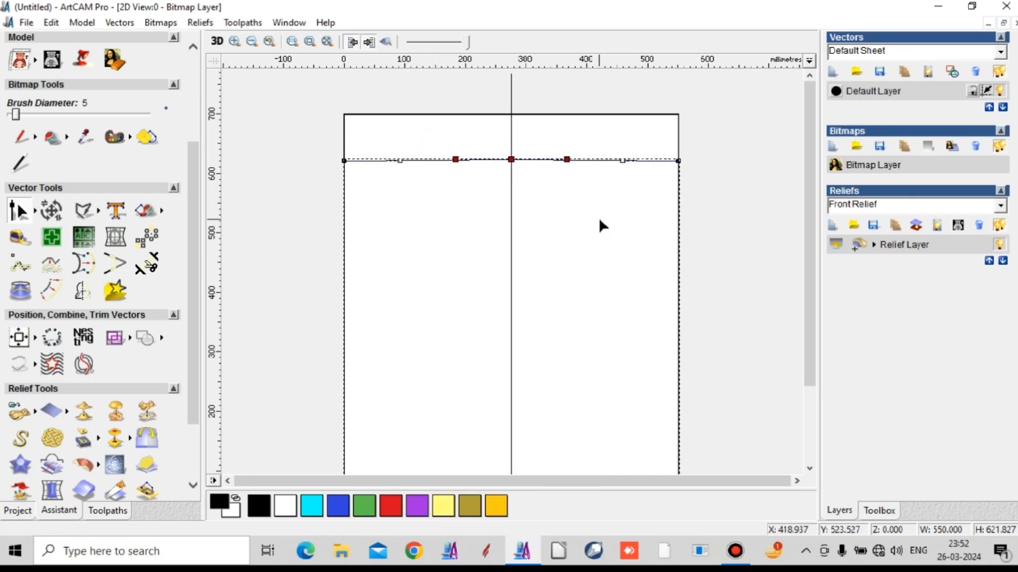
key(Up)
key(Up)
key(Up)
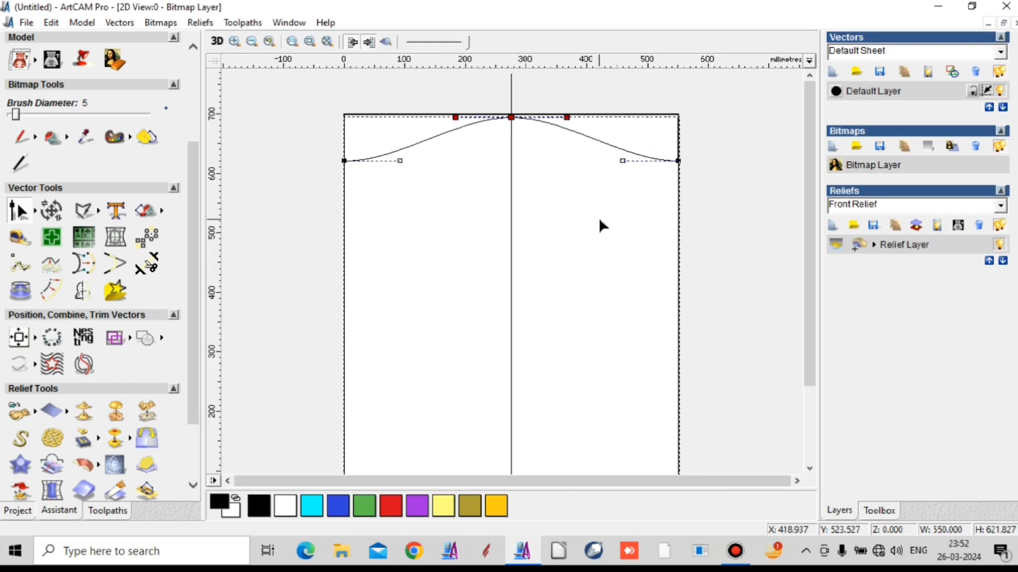
scroll(510, 118, up, 2)
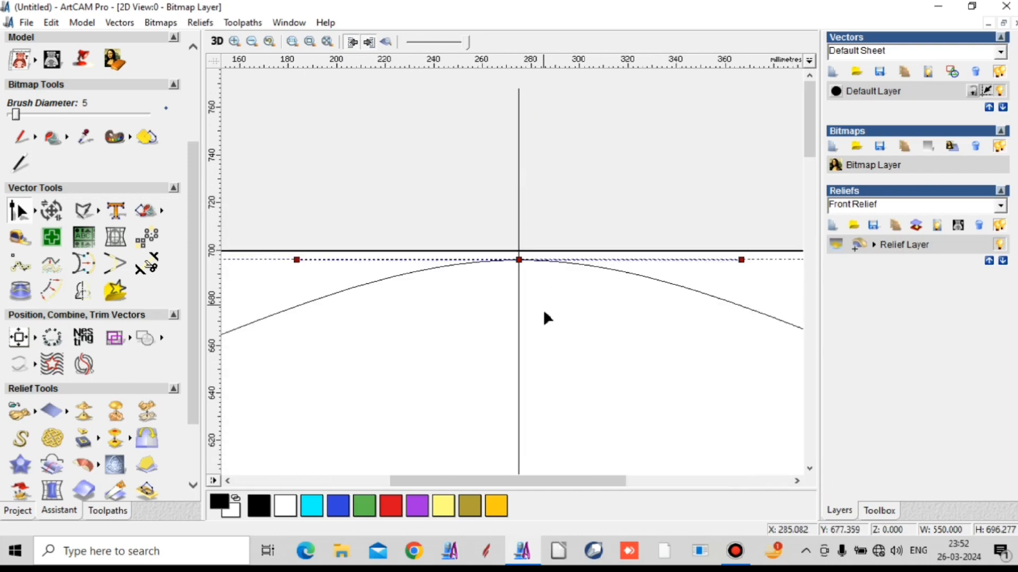
key(Up)
key(Up)
key(Up)
key(Up)
key(Up)
key(Up)
key(Up)
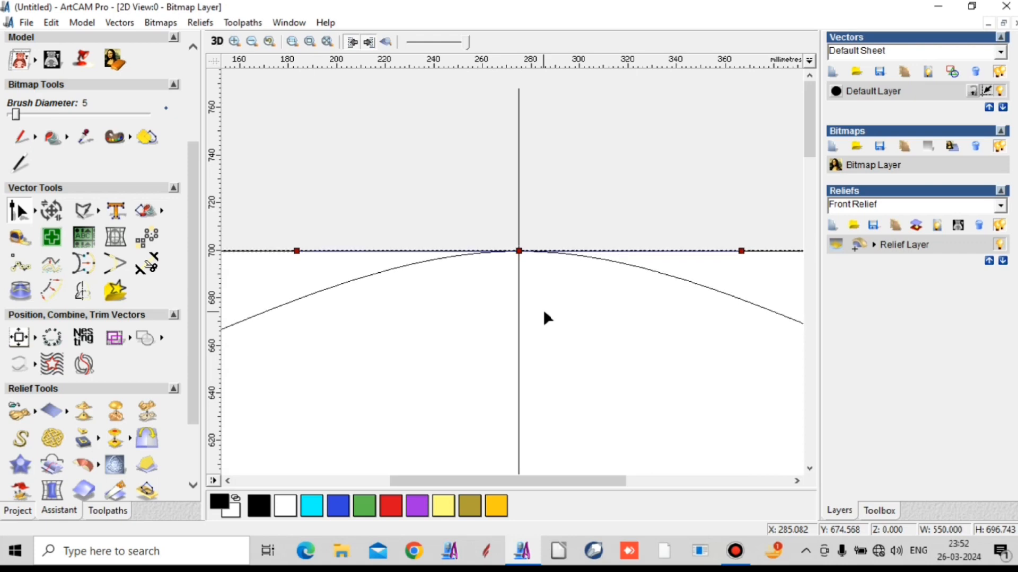
scroll(541, 200, down, 2)
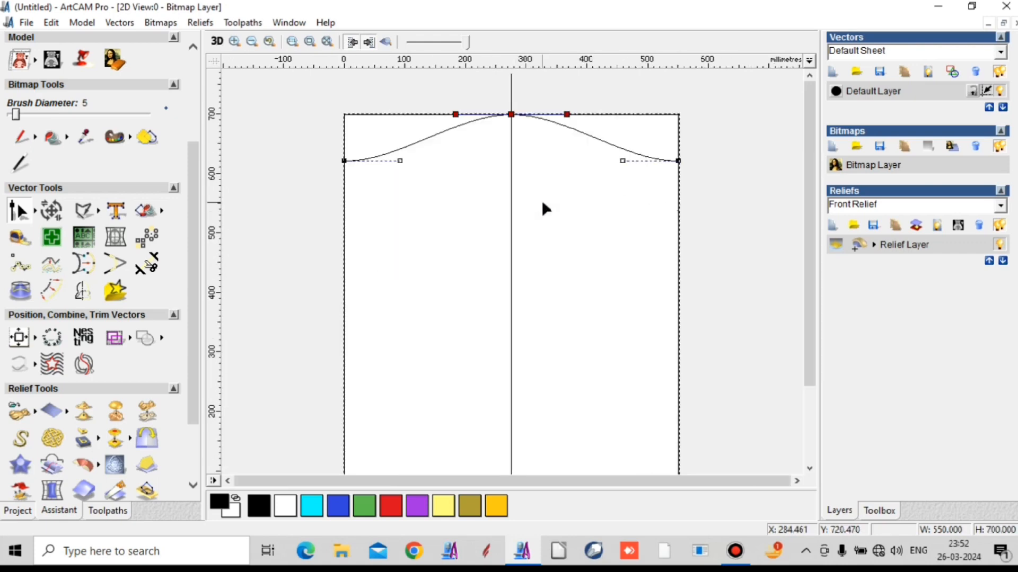
- Reshape the left half of the arch into a fuller S-curve by pulling its lower handle right and down and its upper handle left
scroll(373, 141, up, 1)
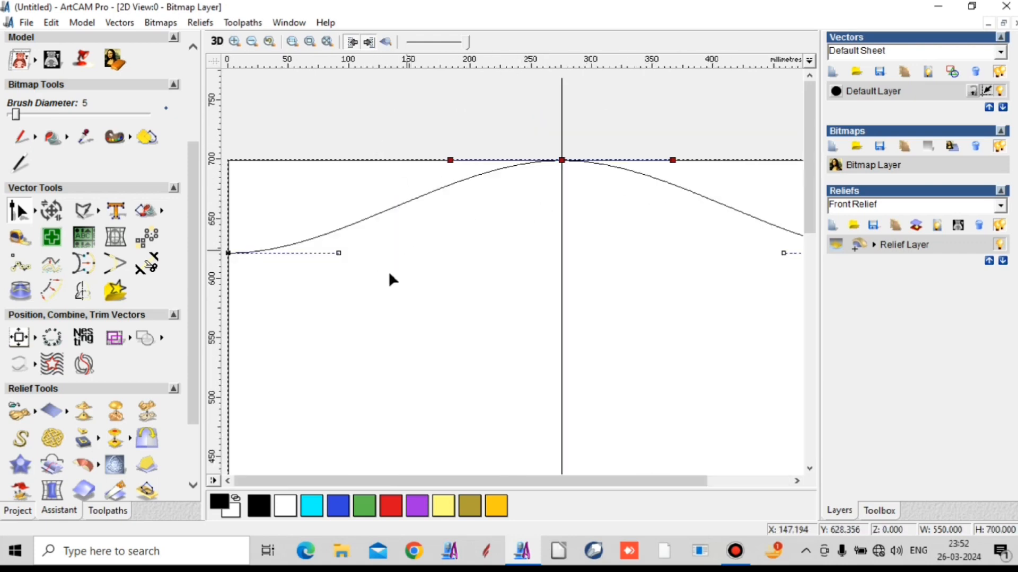
scroll(460, 191, down, 1)
scroll(365, 151, up, 1)
scroll(291, 247, up, 1)
scroll(368, 249, down, 1)
click(338, 253)
drag(339, 253, 375, 279)
drag(404, 134, 401, 161)
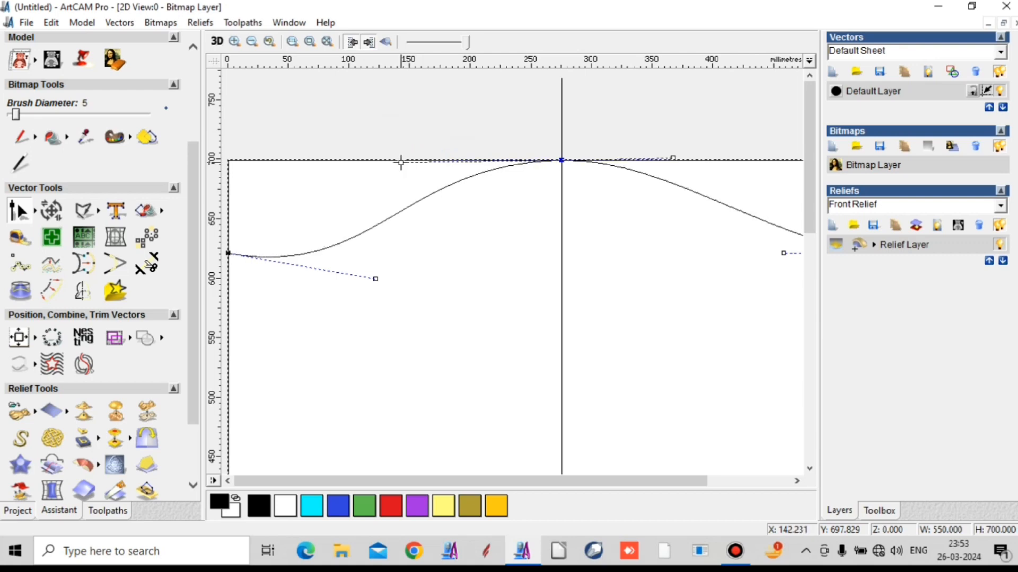
click(495, 121)
scroll(559, 166, down, 1)
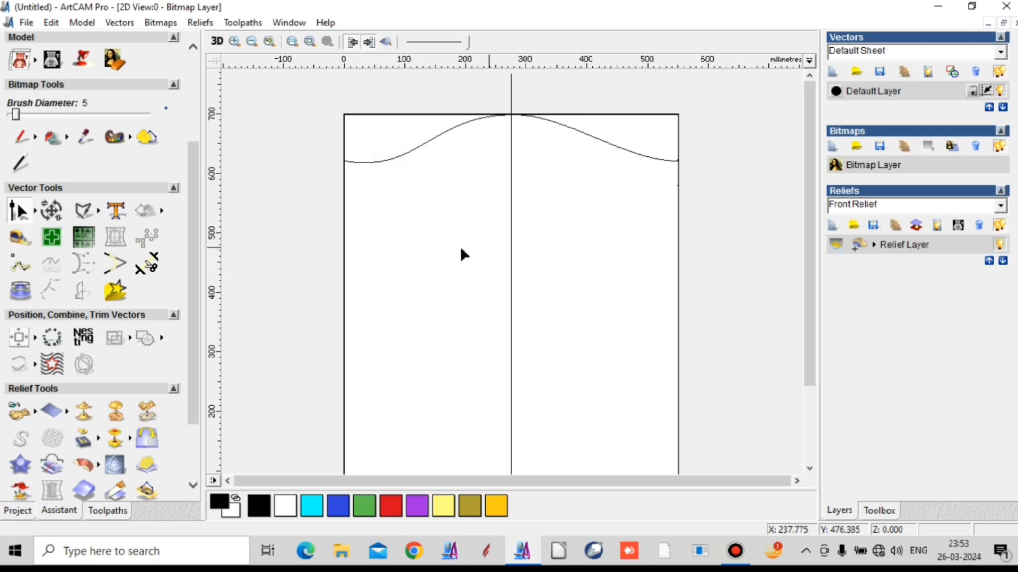
- Cut the arched vector at the left shoulder node and at the middle node on the centre line
click(405, 154)
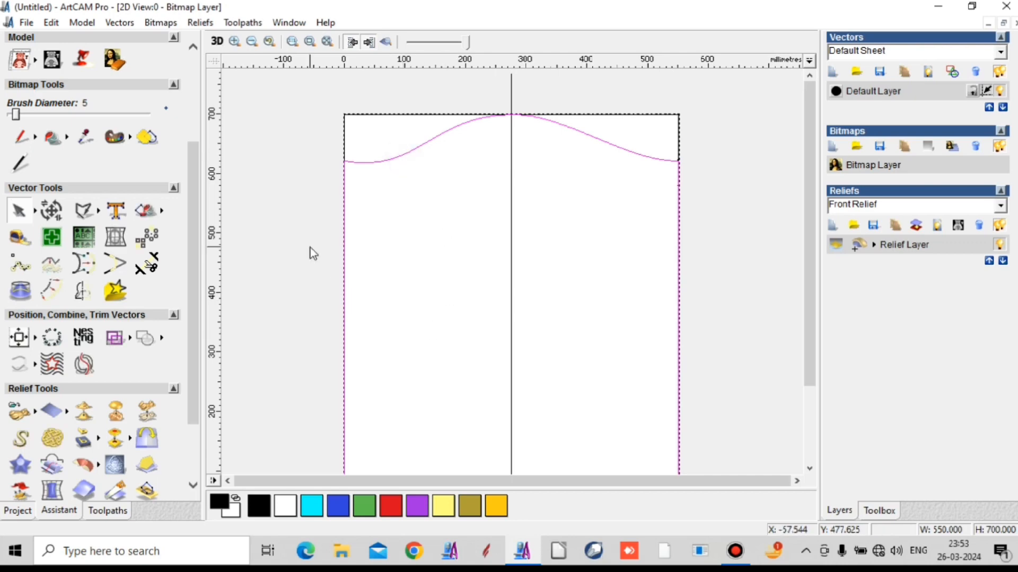
scroll(452, 161, down, 1)
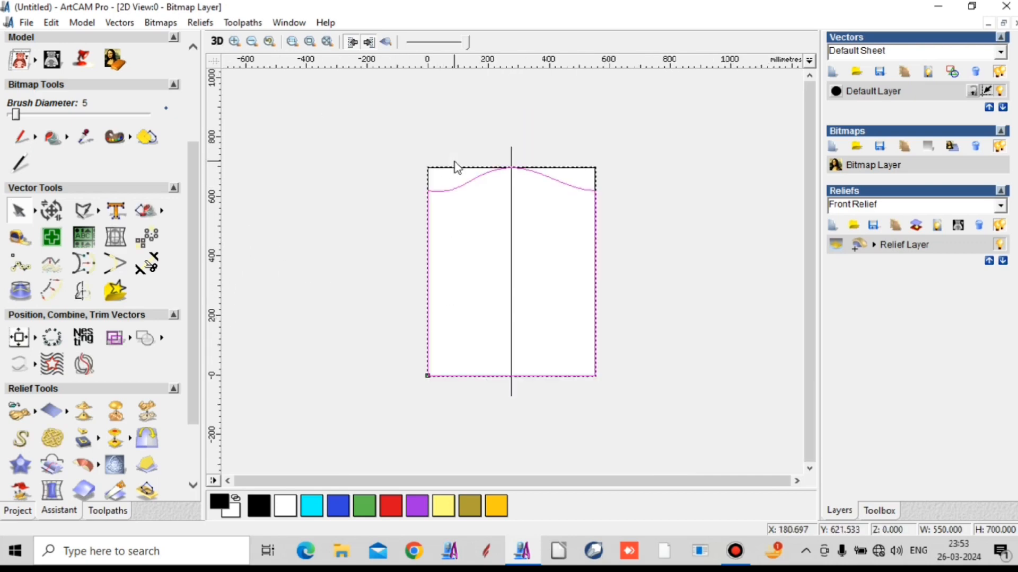
click(36, 210)
click(80, 211)
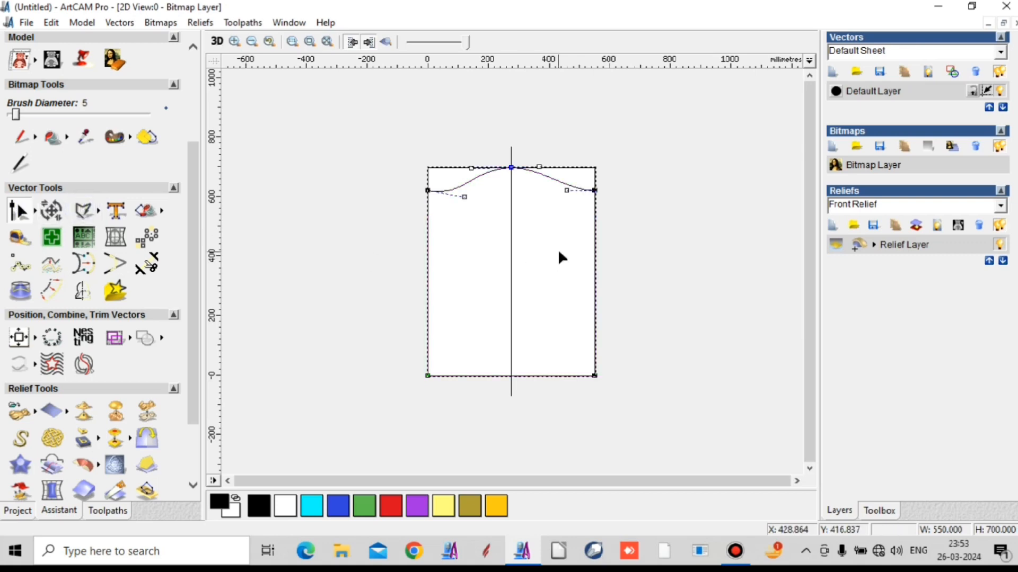
right_click(428, 191)
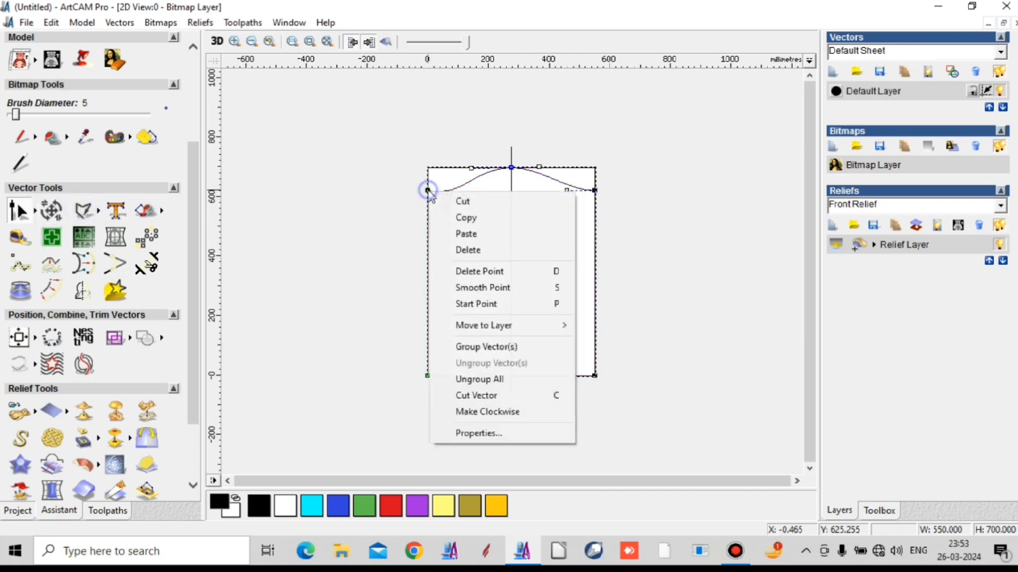
click(469, 396)
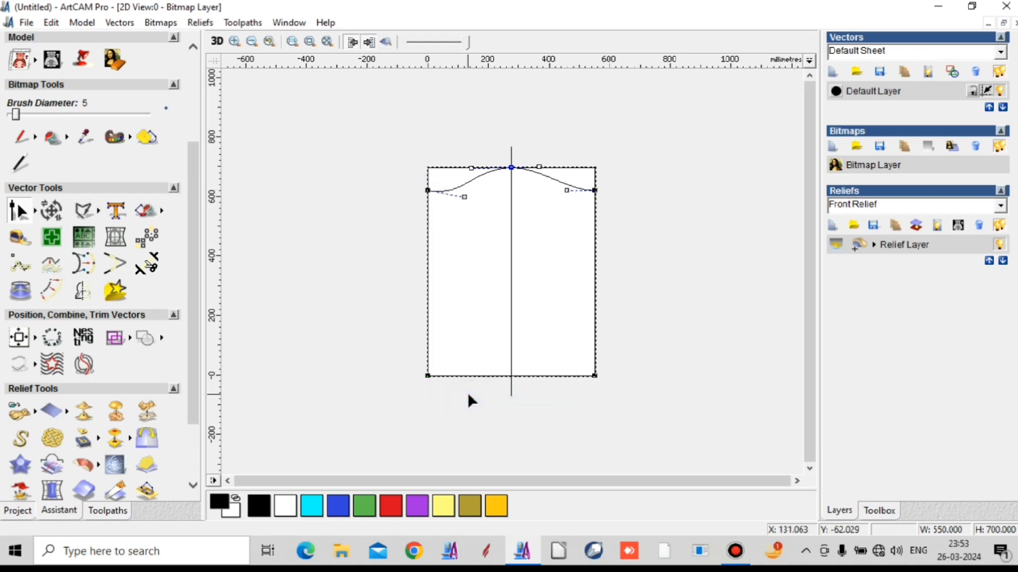
right_click(511, 168)
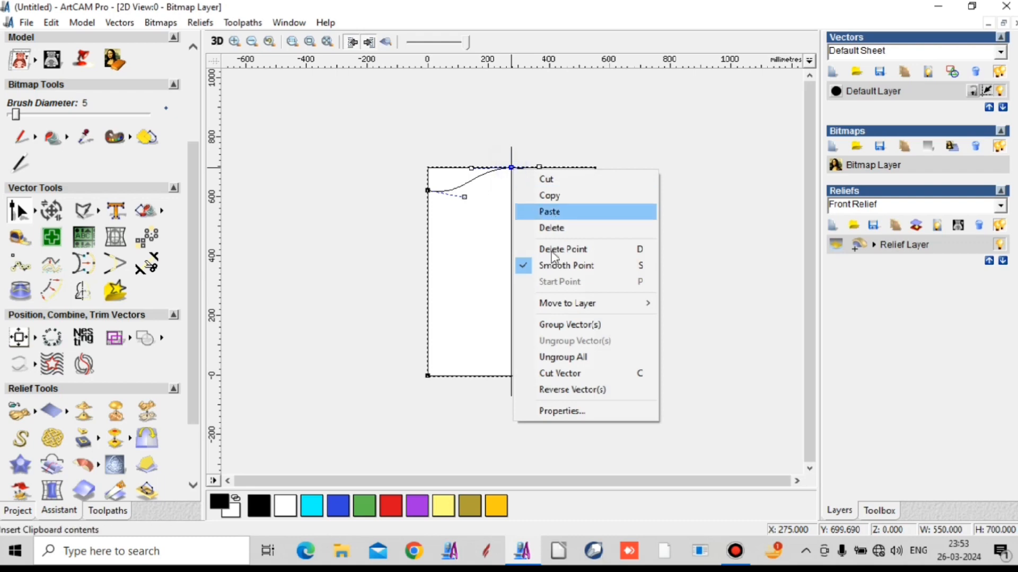
click(568, 374)
click(522, 265)
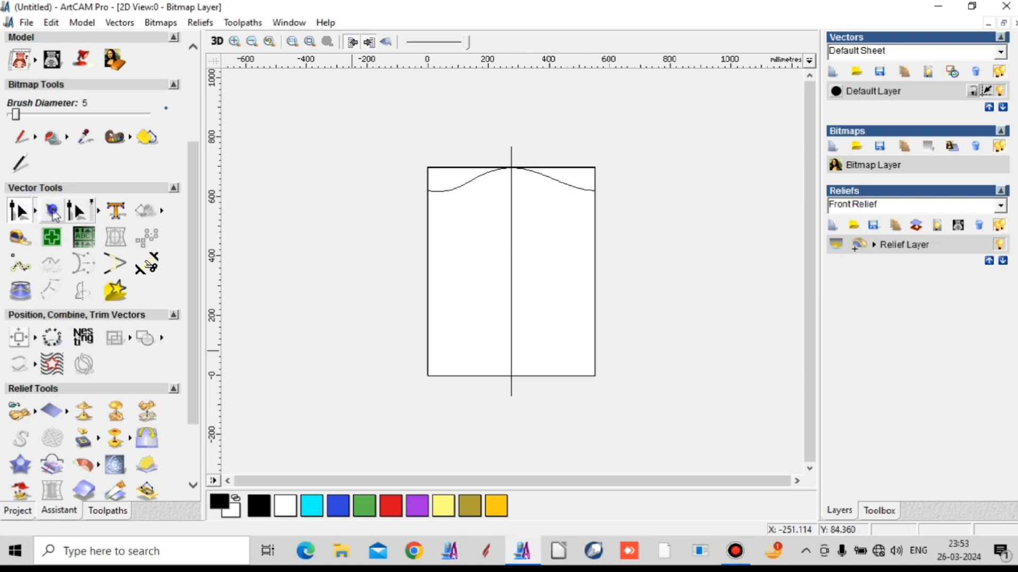
- Delete the arched vector's remaining portion beyond the left half curve, and delete the vertical centre line
click(575, 189)
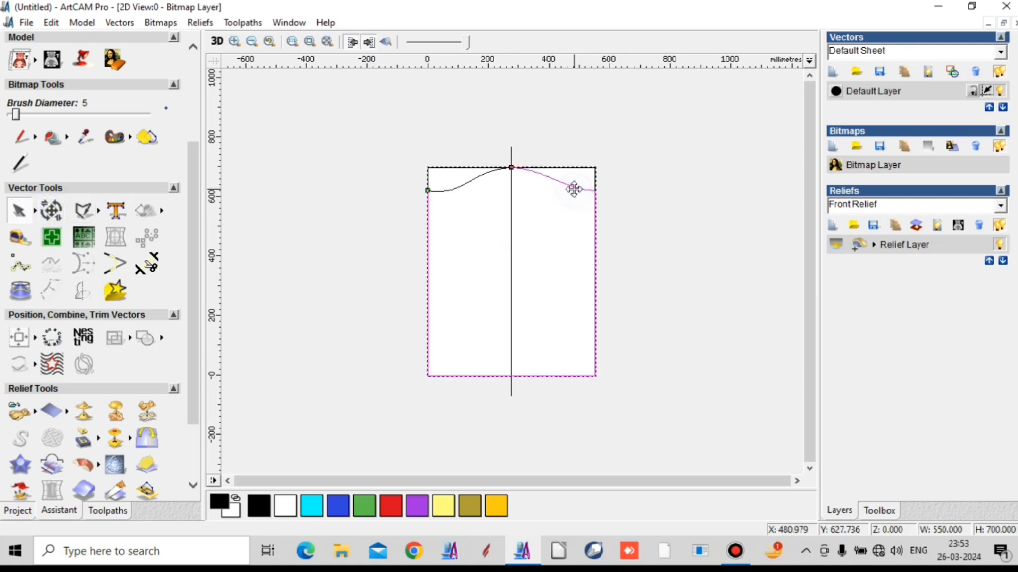
right_click(575, 189)
click(615, 246)
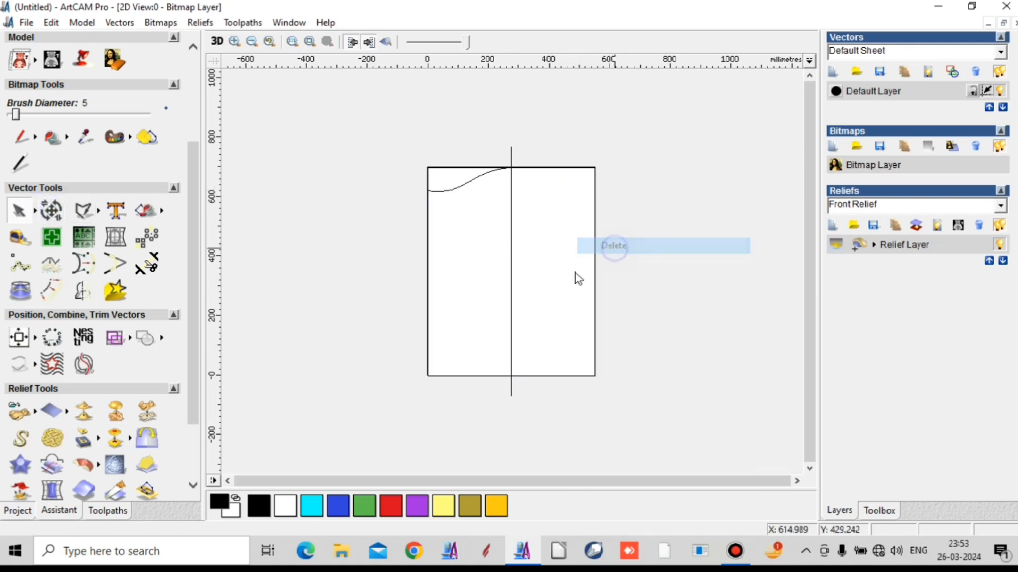
click(510, 325)
right_click(511, 325)
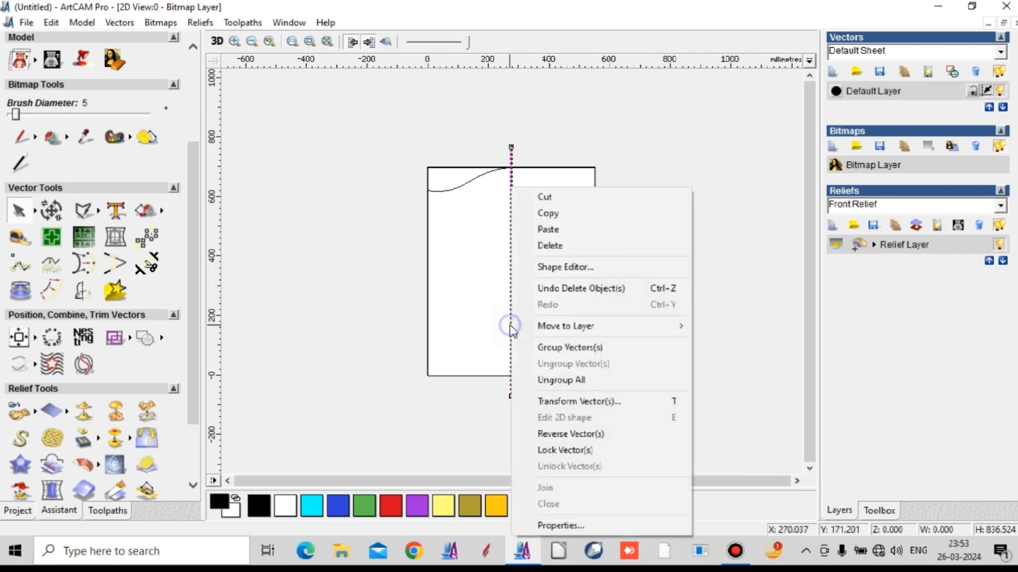
click(565, 247)
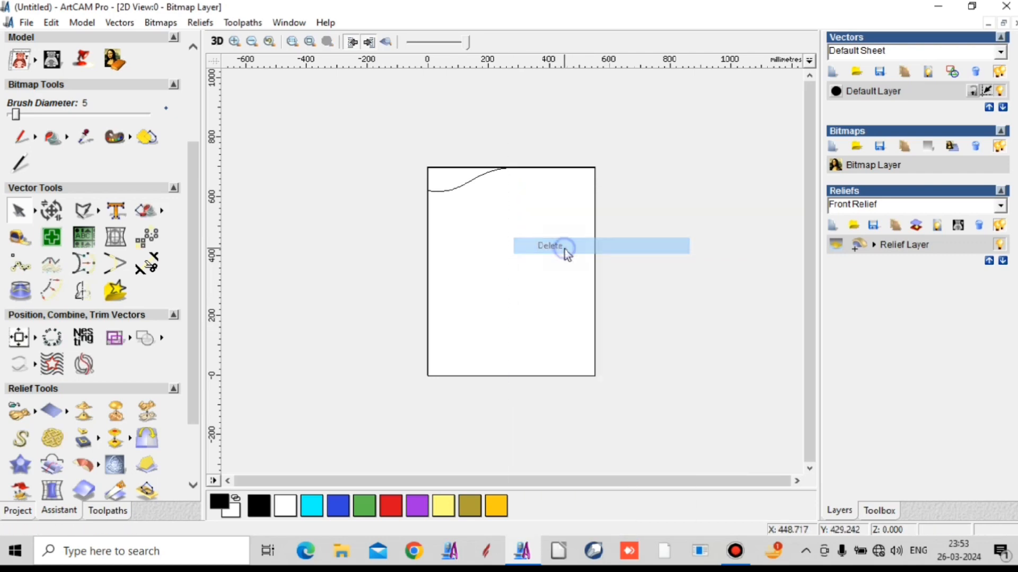
- Mirror the left half curve horizontally about its right side, keeping the original, and join both halves into one curve
click(465, 183)
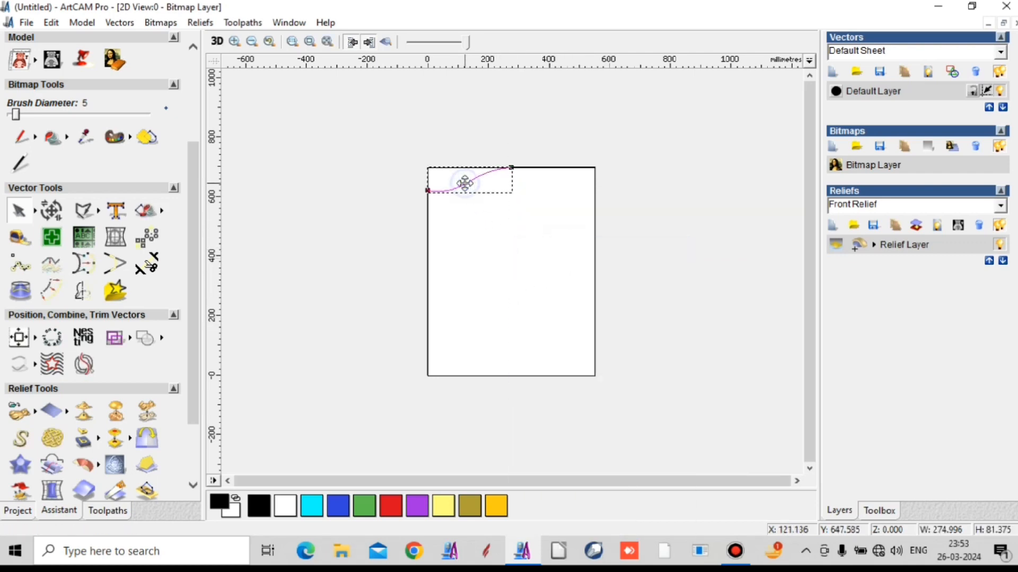
click(82, 294)
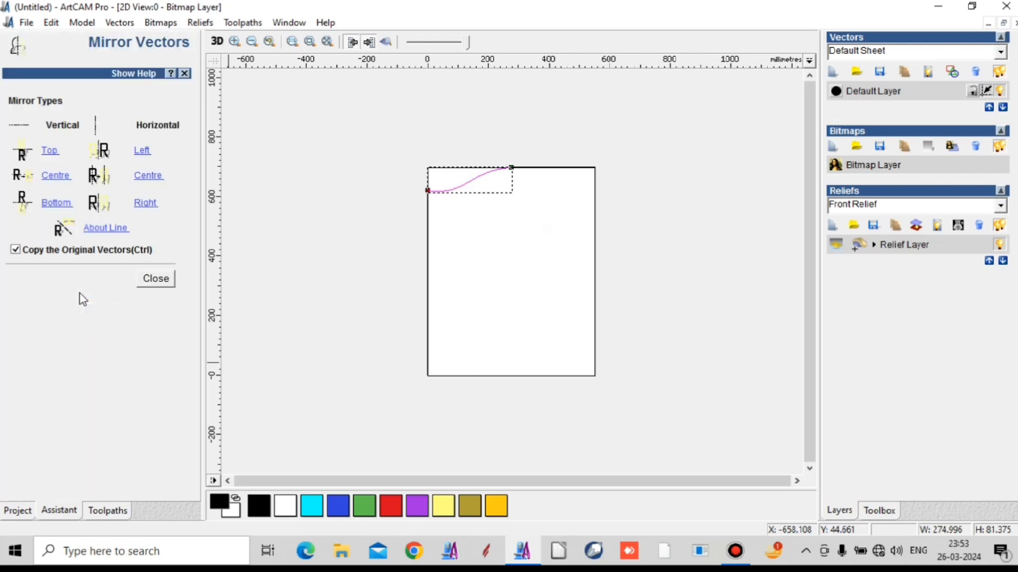
click(143, 204)
drag(366, 157, 674, 248)
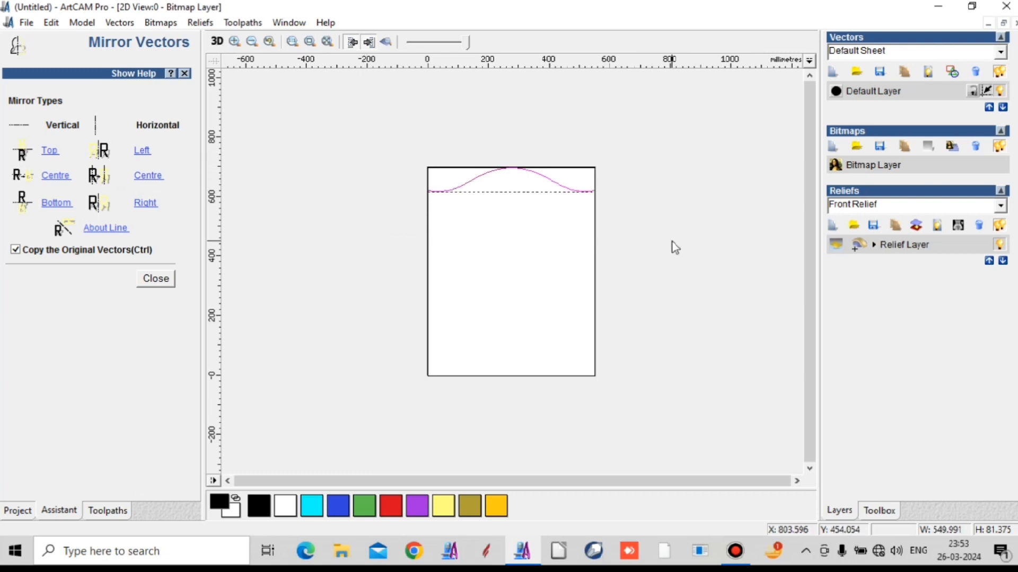
right_click(616, 225)
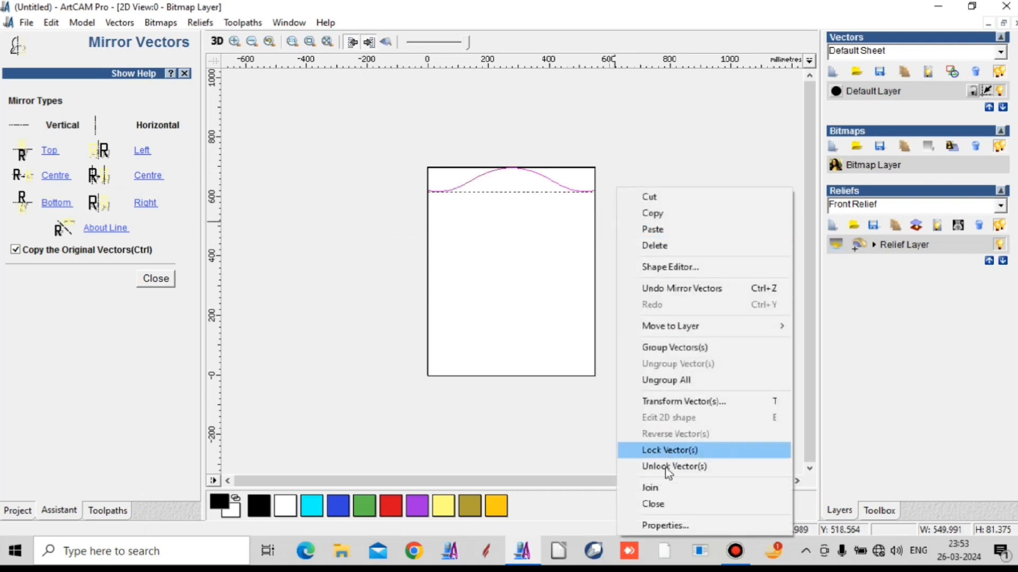
click(660, 488)
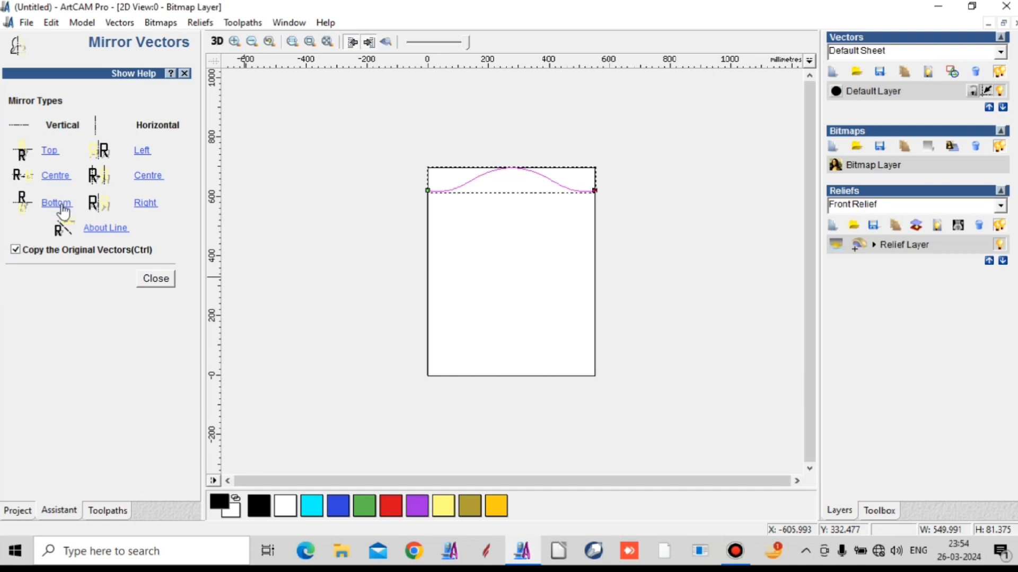
- Mirror the joined arch curve vertically about its bottom, keeping the original
click(59, 205)
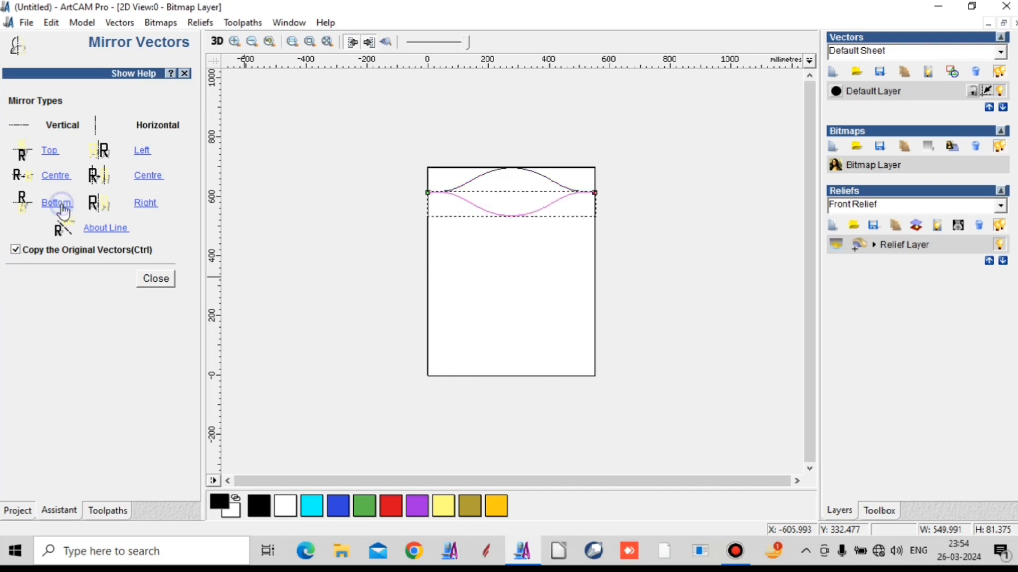
click(472, 314)
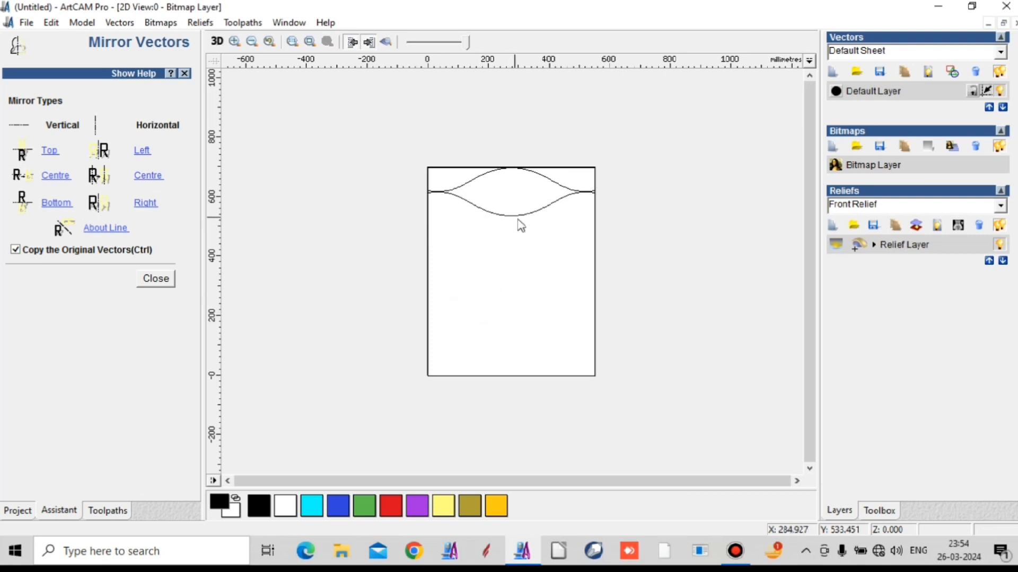
- Close the Mirror Vectors tool with the outer rectangle selected
click(591, 168)
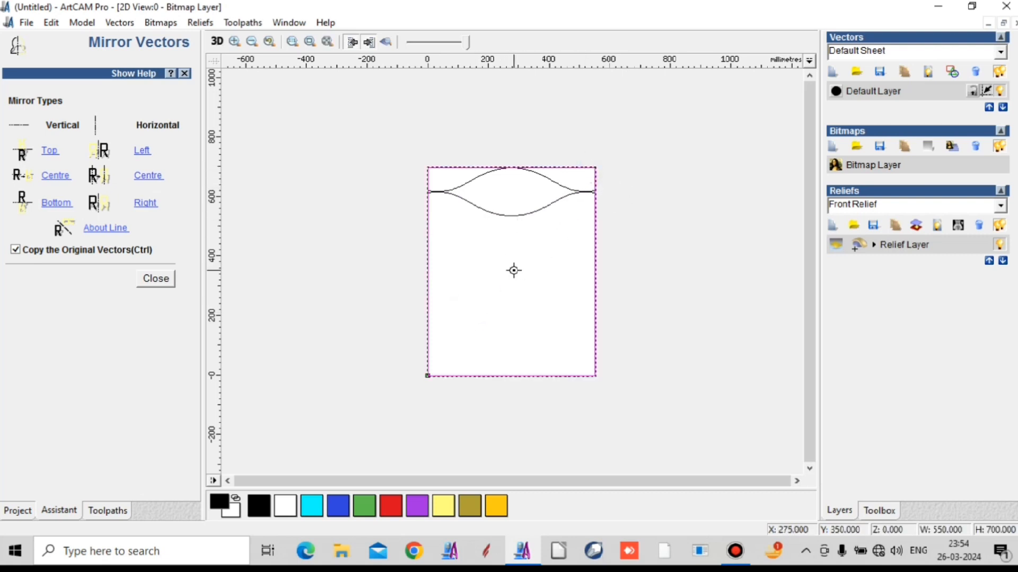
click(680, 171)
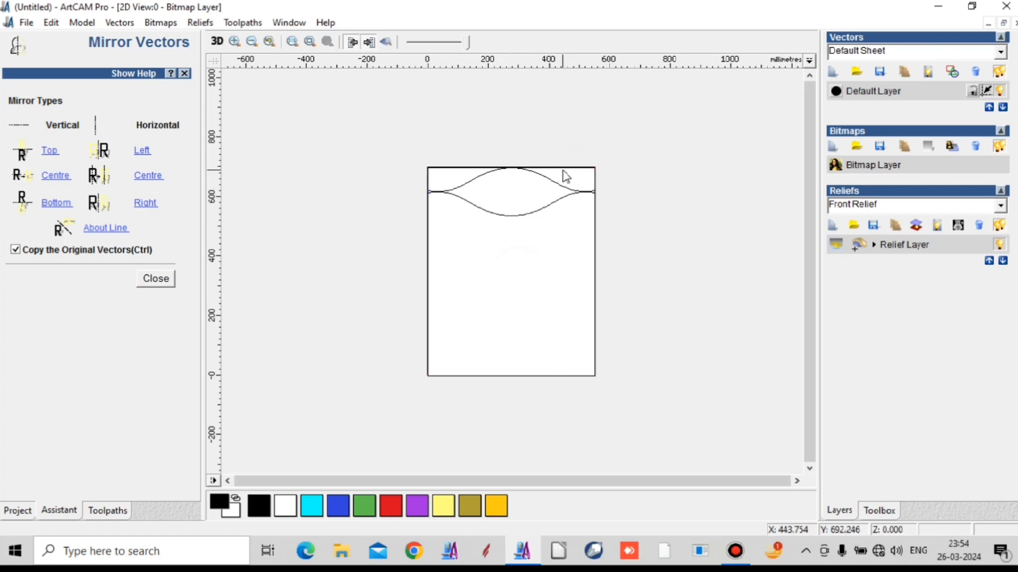
click(563, 168)
click(156, 279)
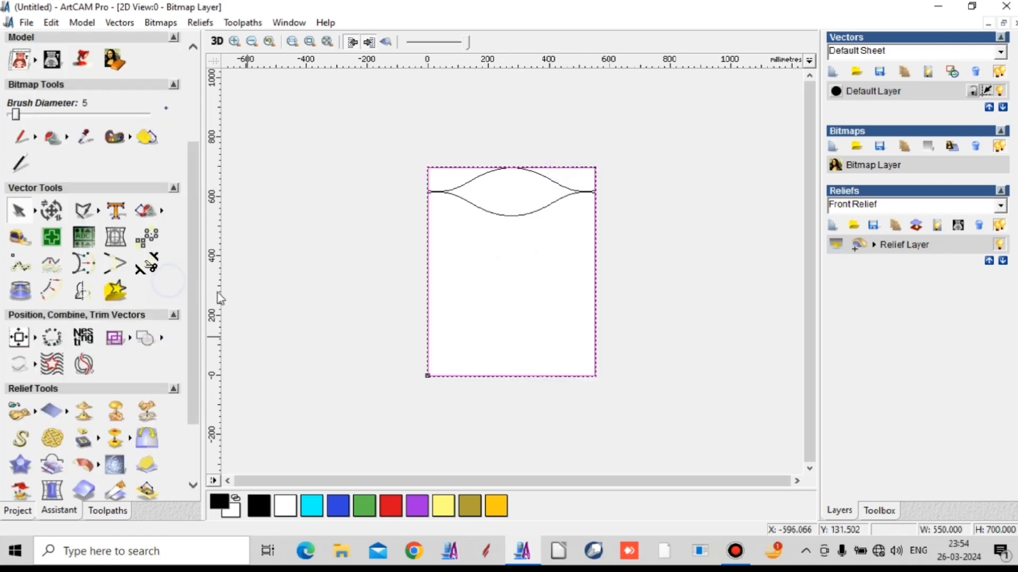
- Try to bottom-align the outer rectangle and the mirrored curve with the rectangle selected first, and undo the alignment
shift+click(528, 215)
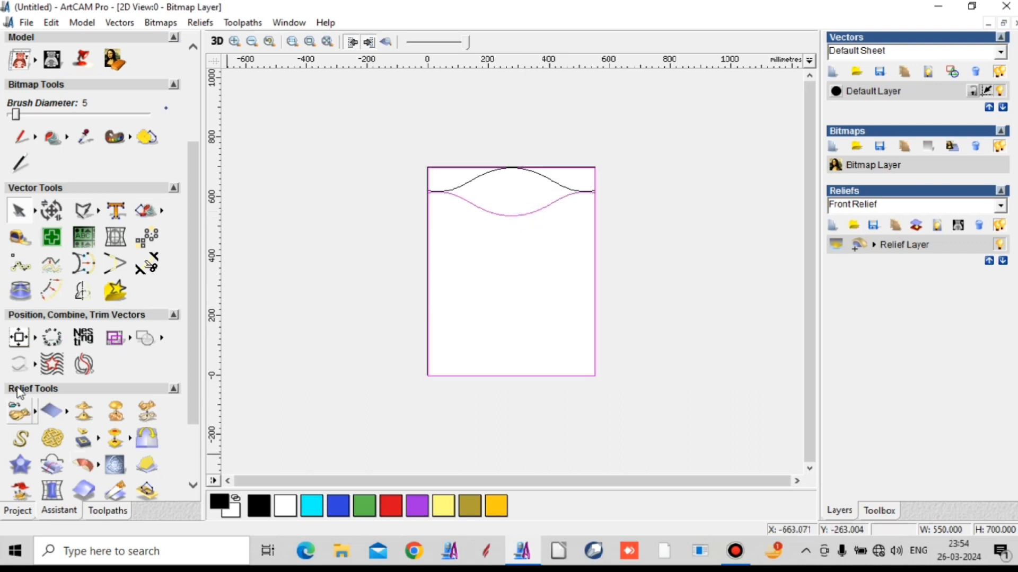
click(34, 338)
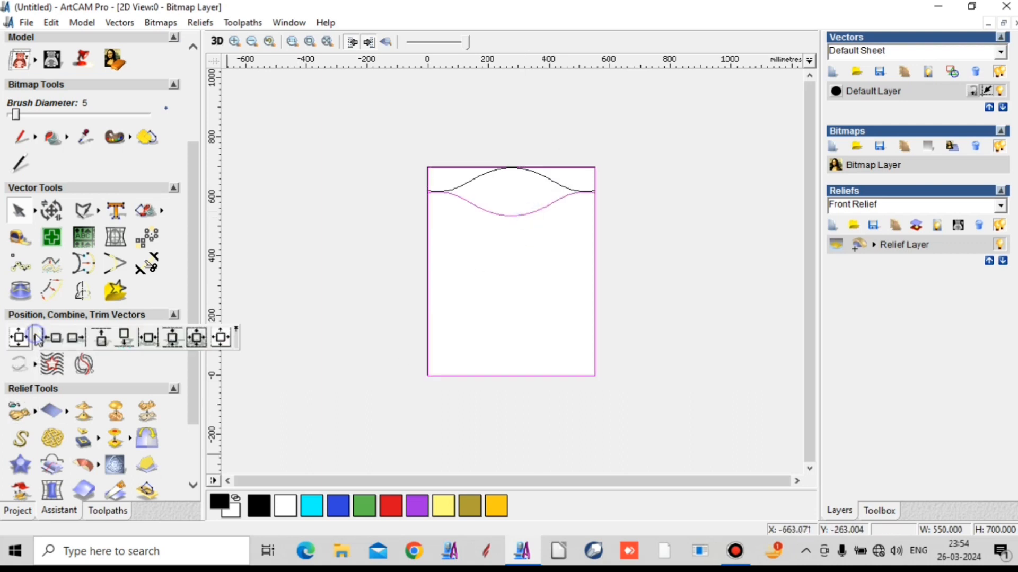
click(125, 337)
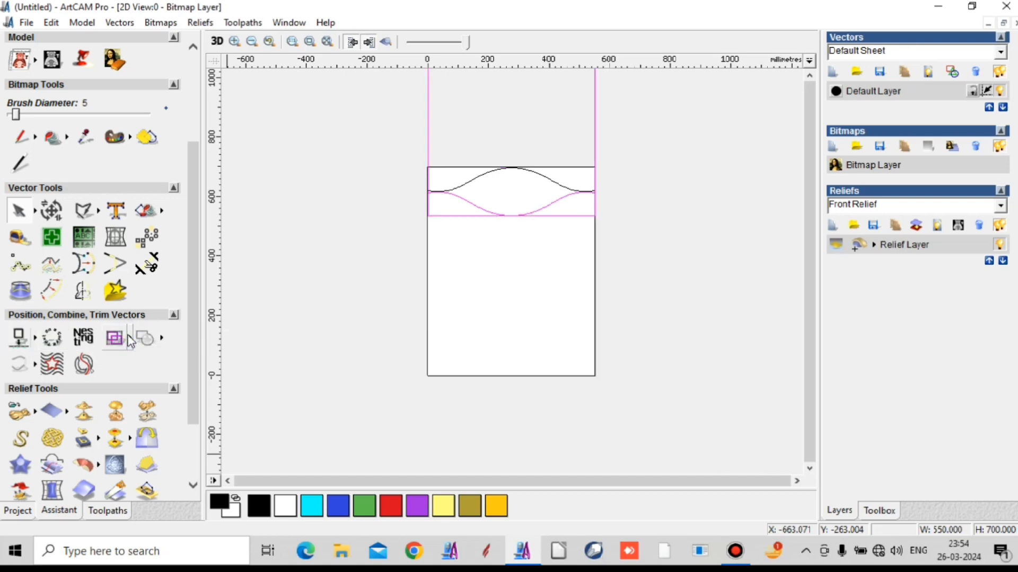
click(128, 336)
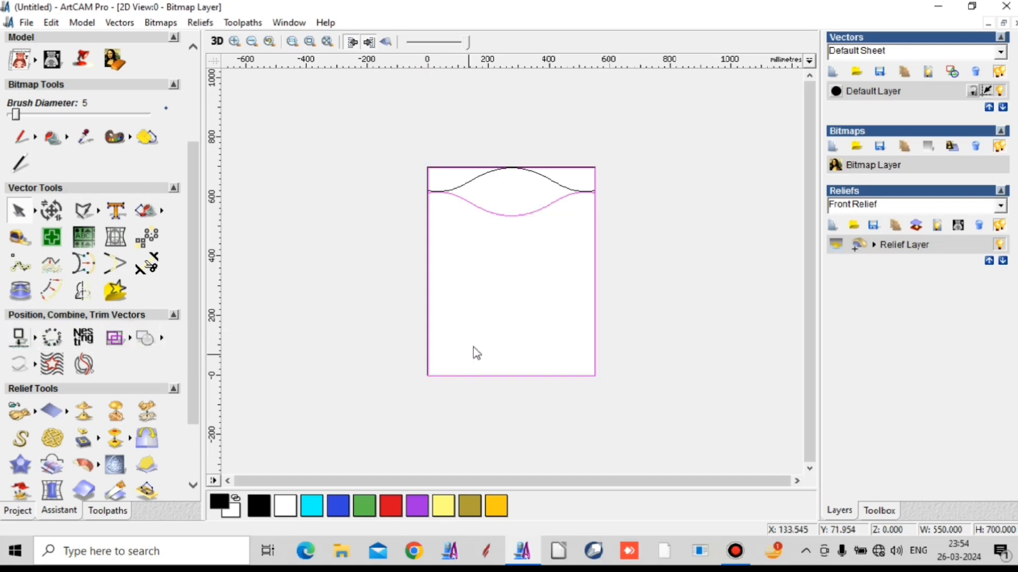
click(630, 313)
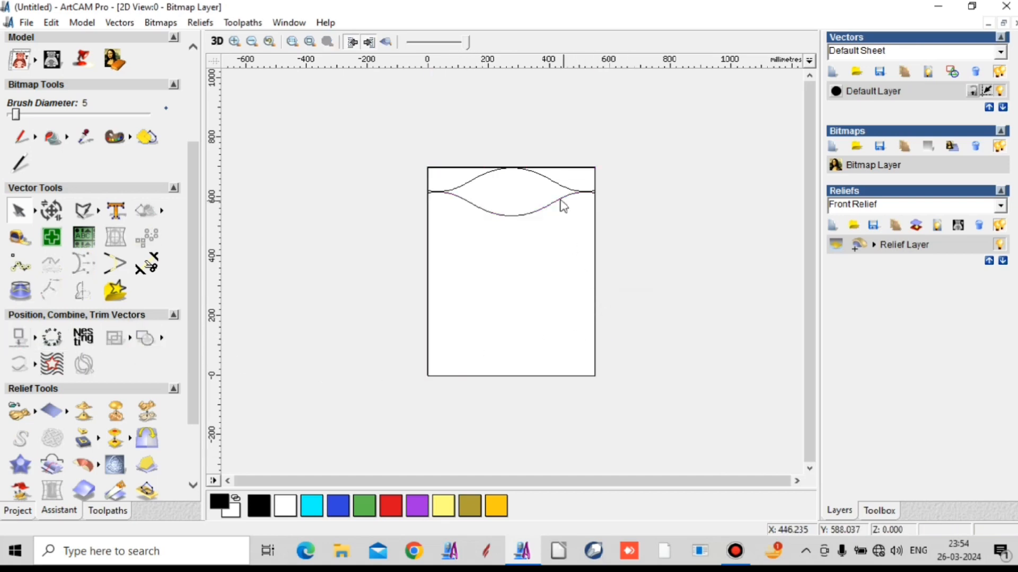
- Align the mirrored curve to the bottom edge of the outer rectangle, selecting the curve first and the rectangle last
click(558, 201)
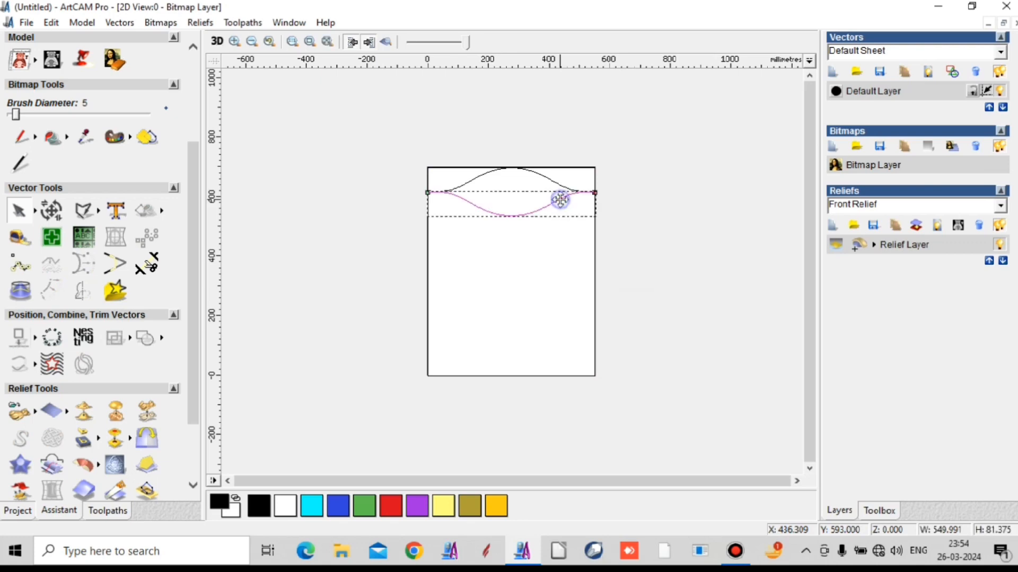
shift+click(580, 167)
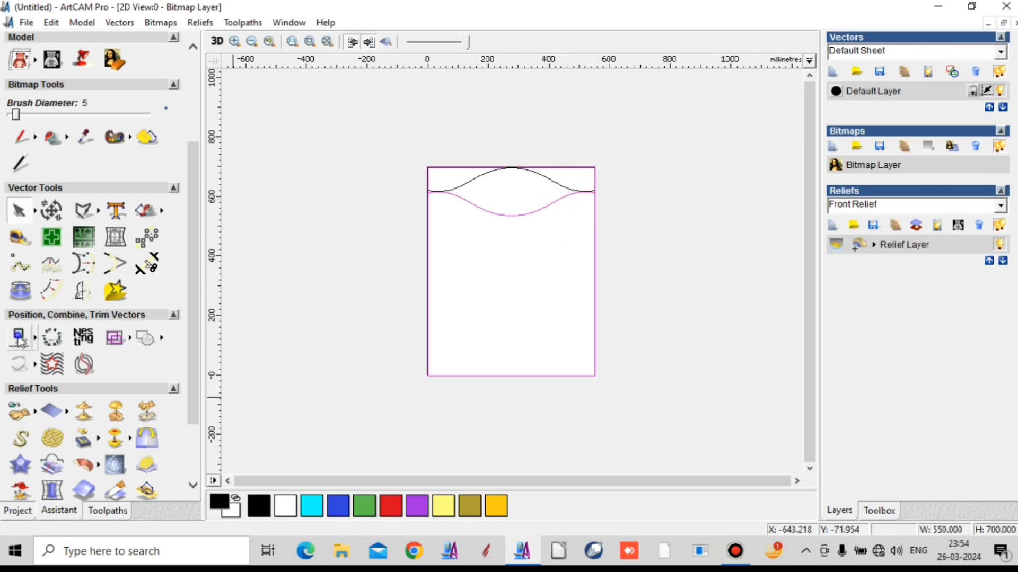
click(20, 339)
click(703, 337)
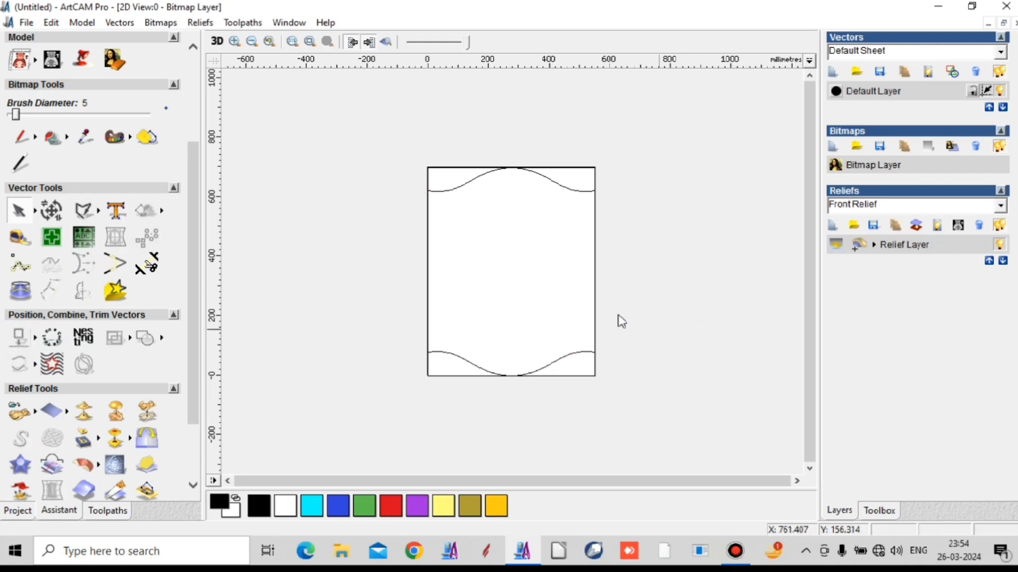
- Align the upper arch curve to the top edge of the outer rectangle, using the rectangle as the reference
click(559, 360)
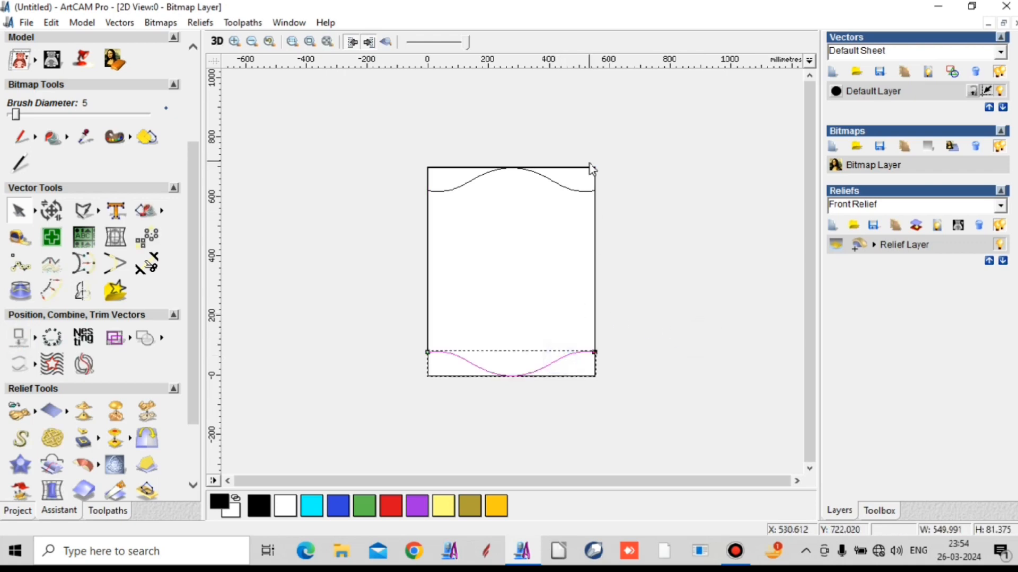
click(571, 192)
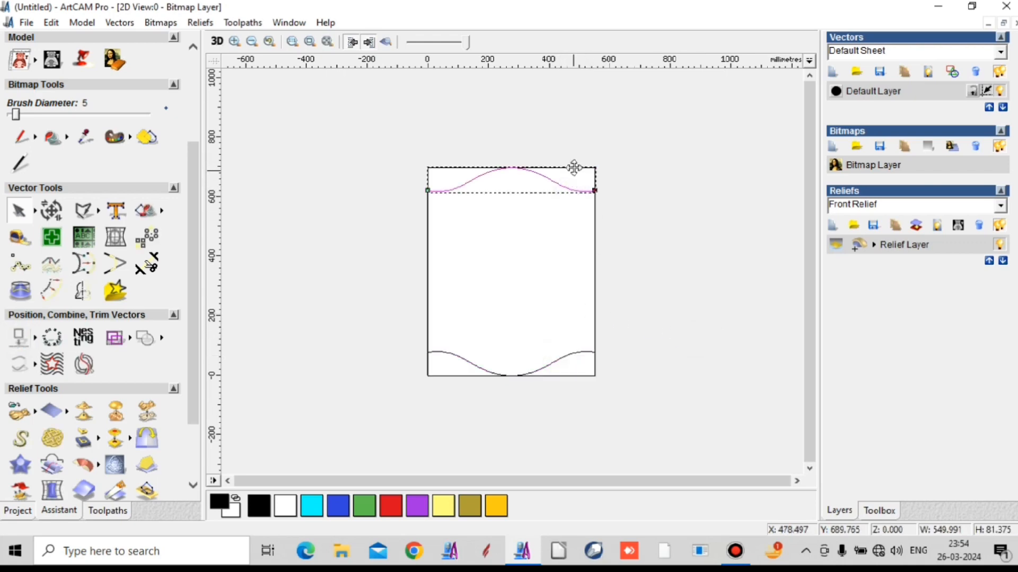
shift+click(574, 167)
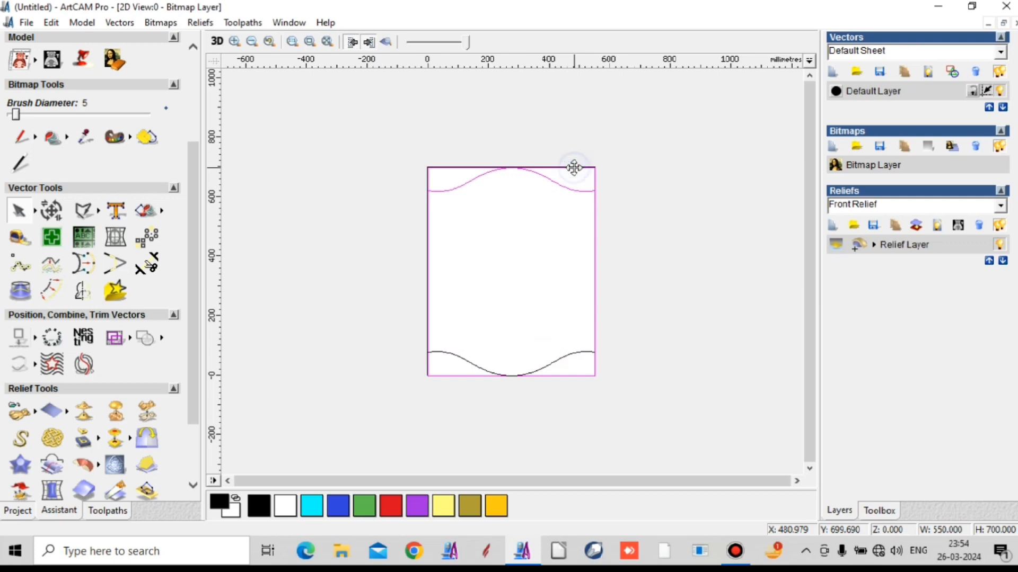
click(35, 344)
click(99, 338)
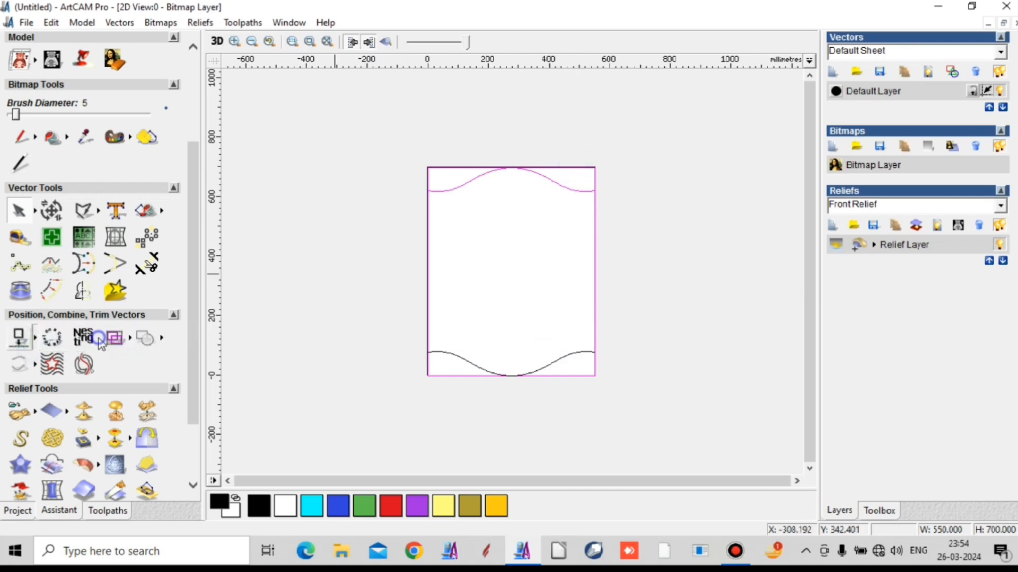
click(656, 271)
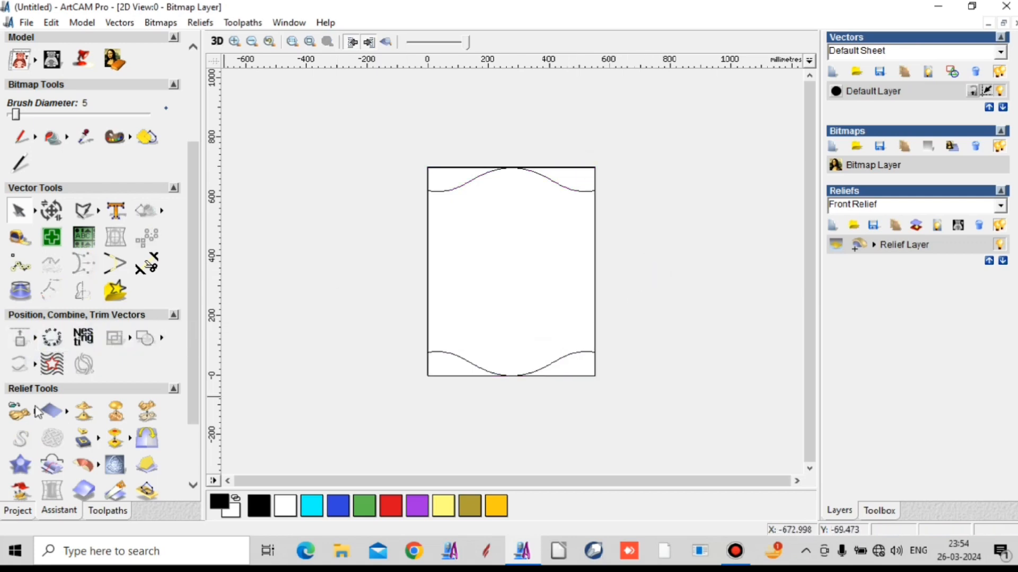
- Trim the outer rectangle's portions beyond the two curves with the Trim Tool, keeping the left edge between the curve ends
click(149, 263)
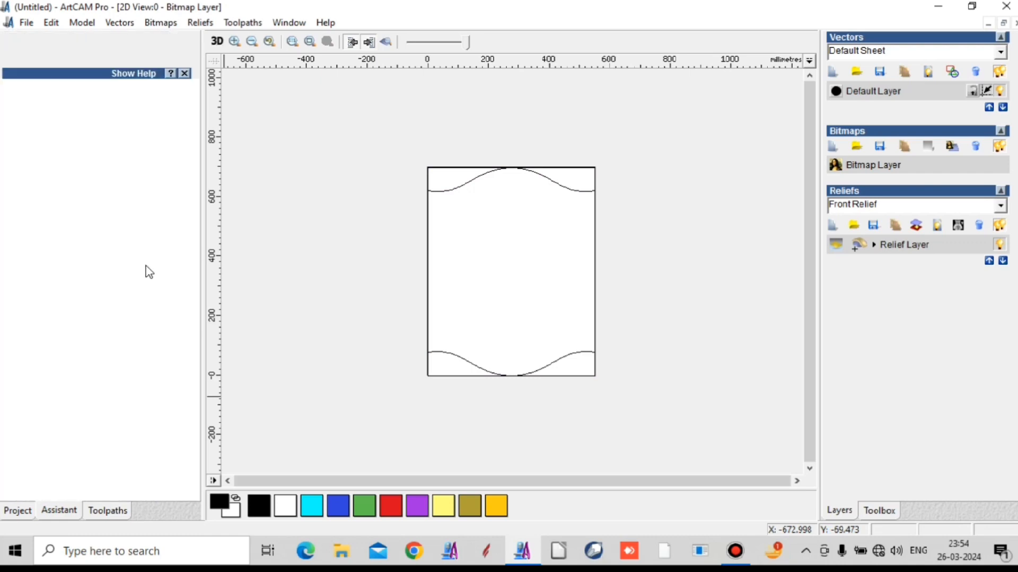
click(588, 165)
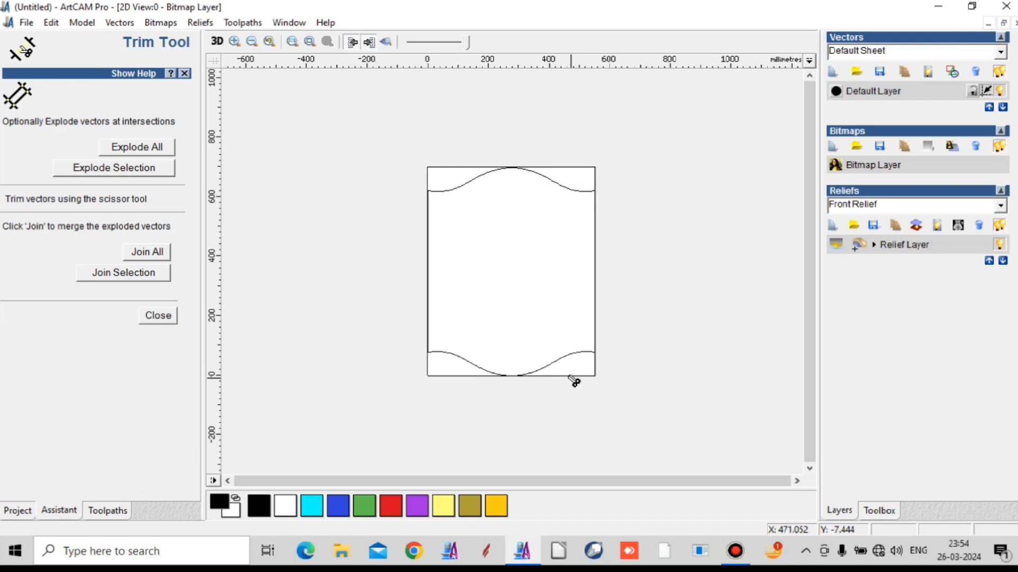
click(158, 316)
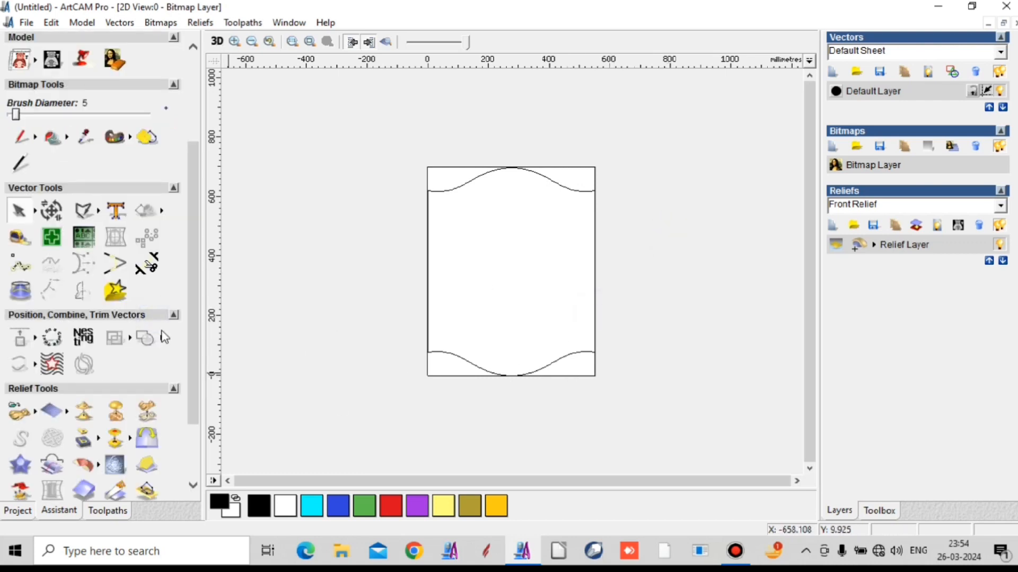
- Draw a polyline down the left side from the upper curve's end to the lower curve's end
click(83, 210)
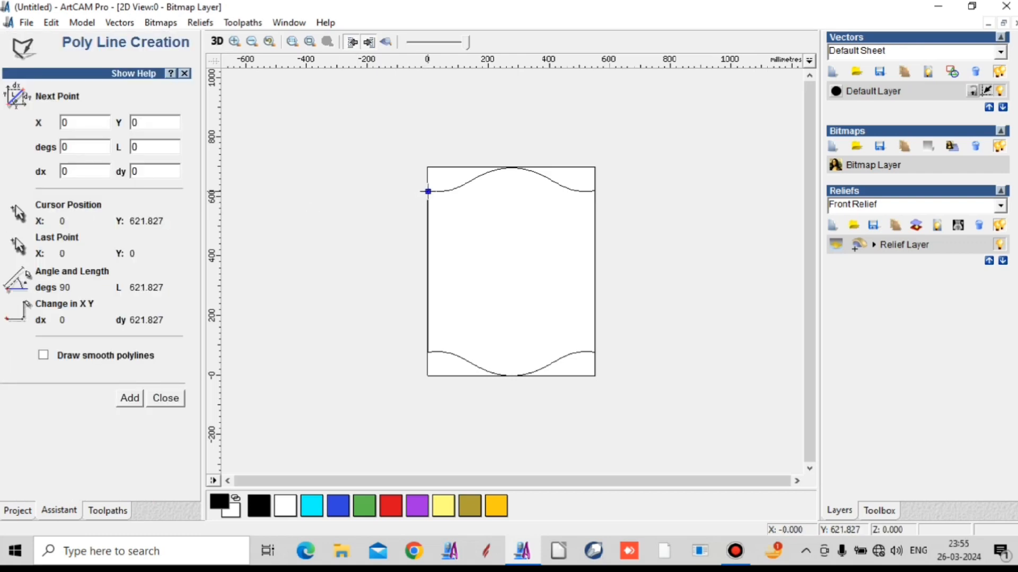
click(425, 193)
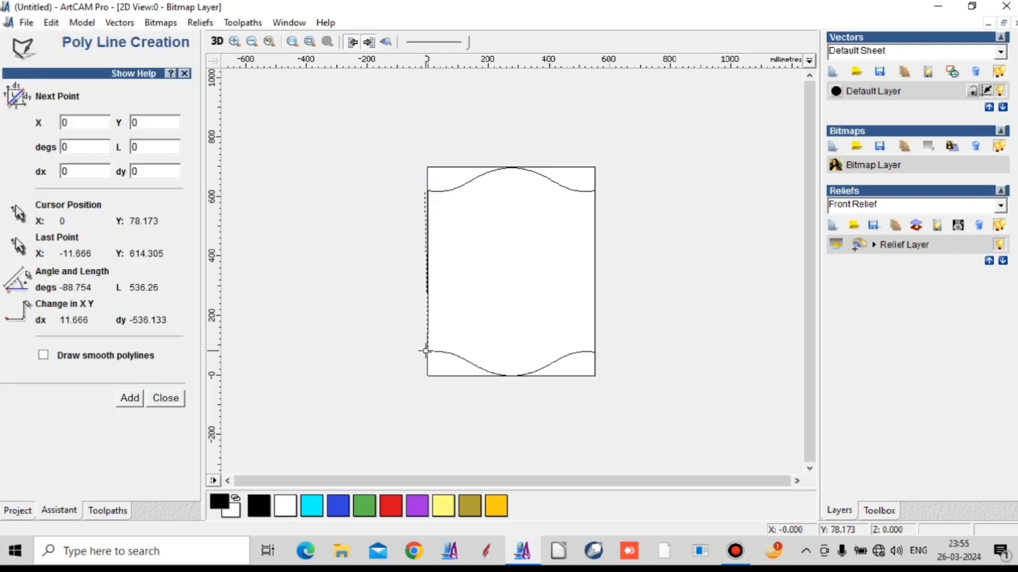
click(425, 354)
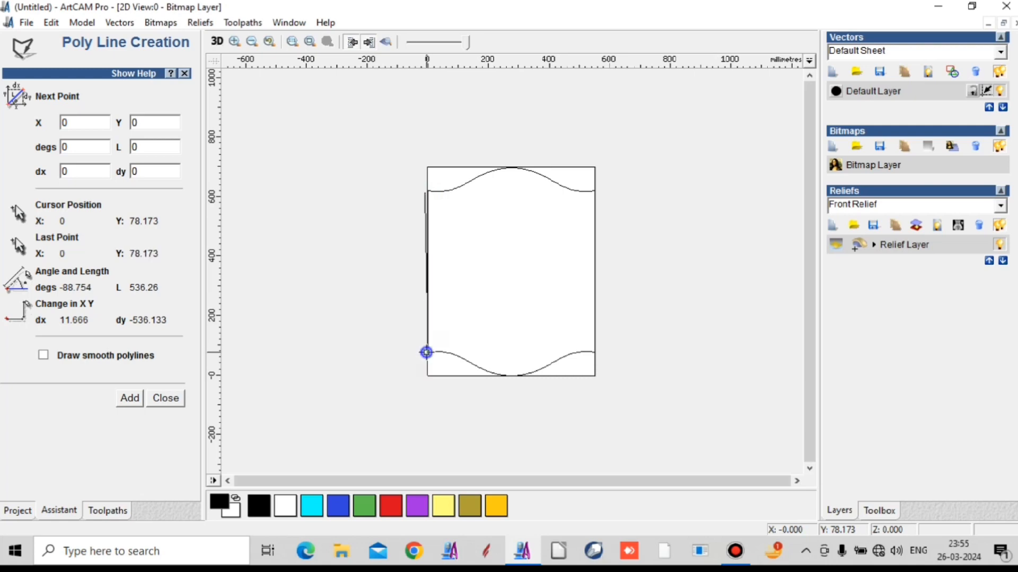
click(426, 352)
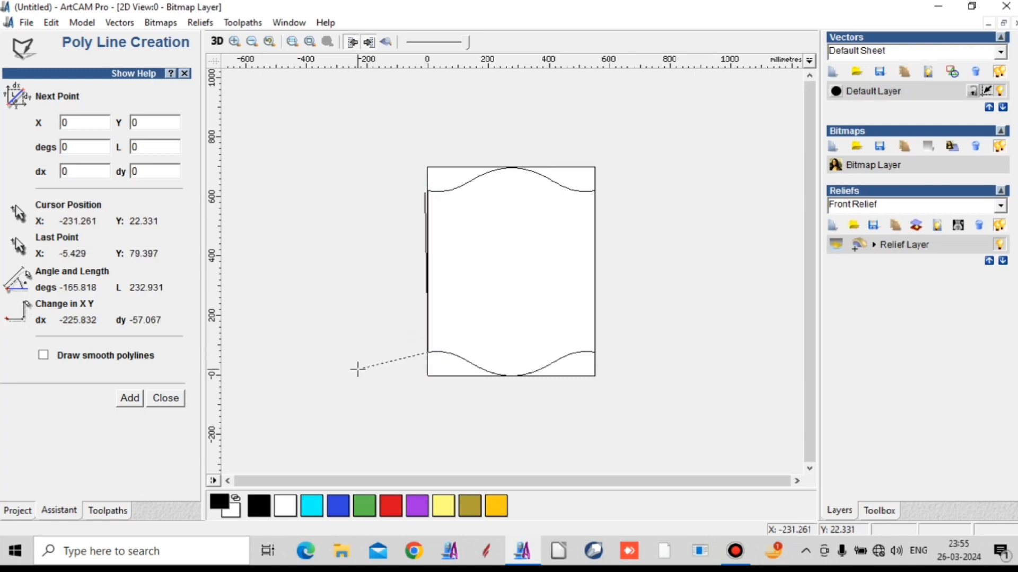
key(Escape)
- Delete the slanted polyline just outside the left edge
drag(427, 165, 461, 400)
drag(400, 180, 460, 391)
click(378, 355)
scroll(430, 212, up, 1)
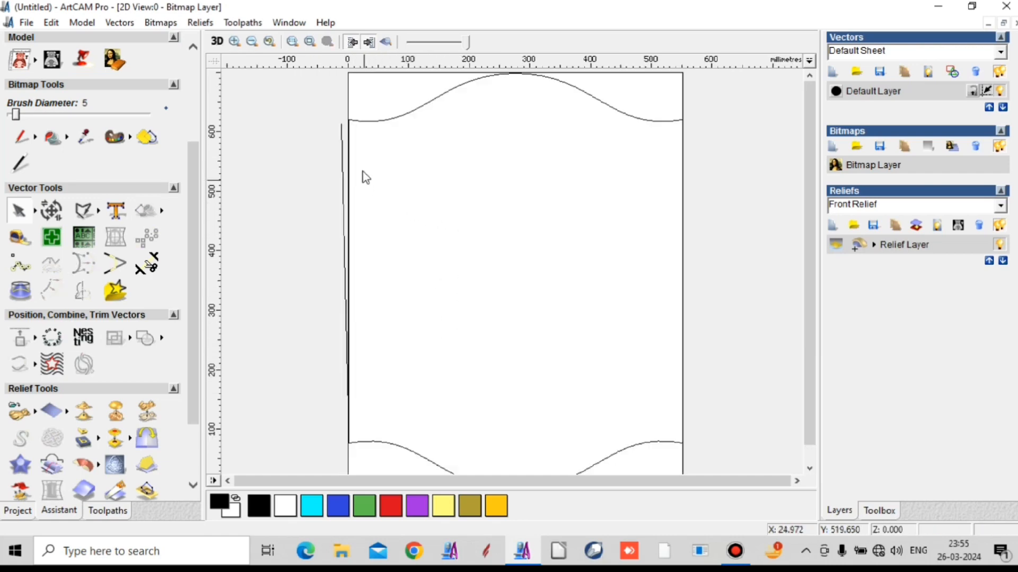
click(345, 195)
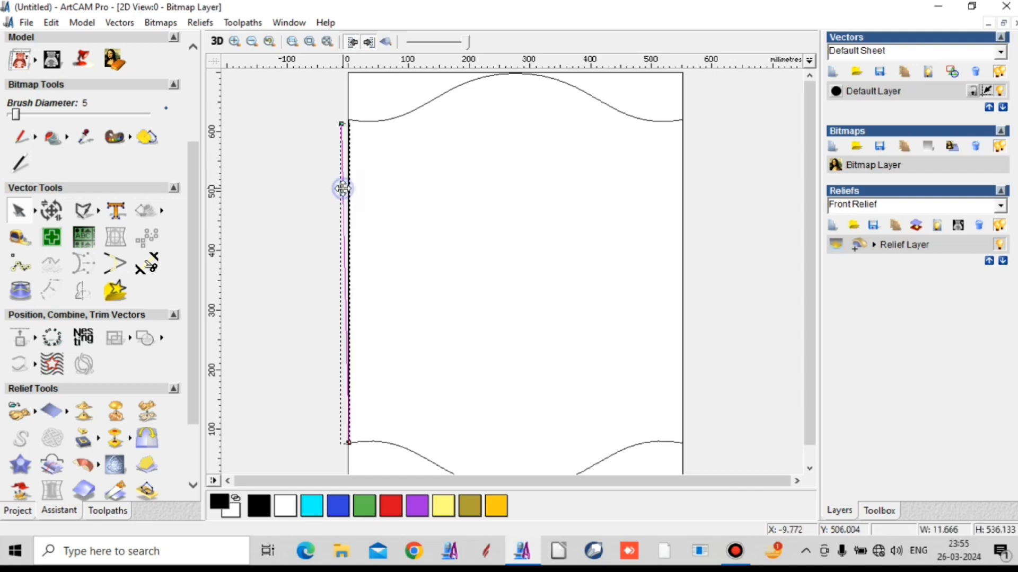
key(Delete)
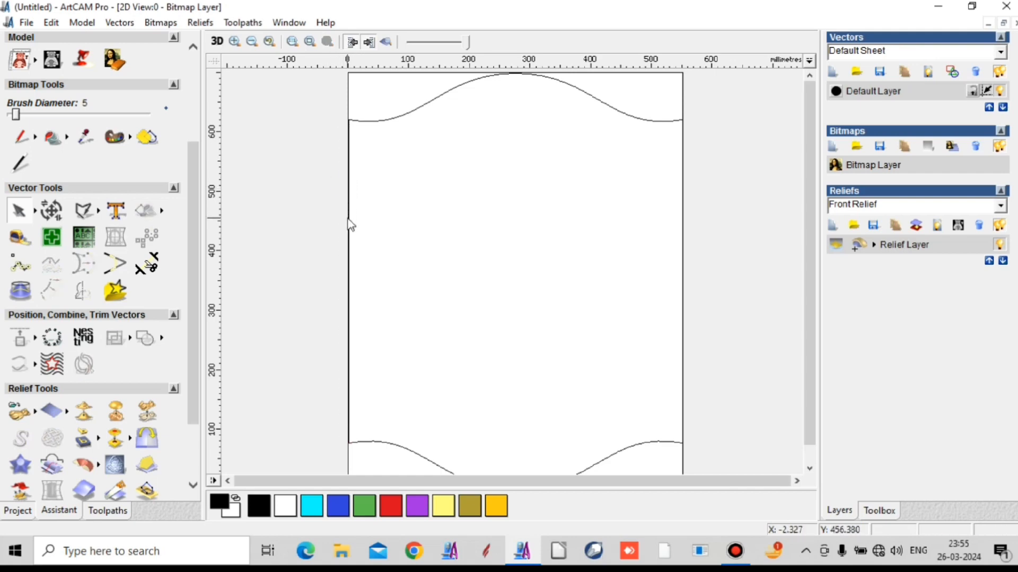
- Draw a vertical polyline on the right side between the curve ends, from X 549.991, Y 621.827 to X 549.991, Y 78.173
click(349, 223)
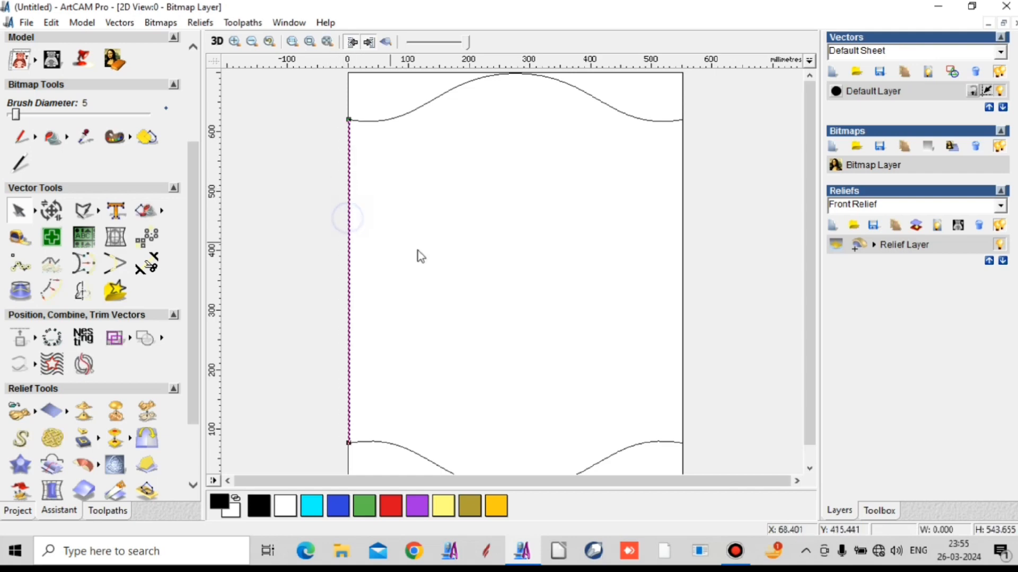
click(681, 351)
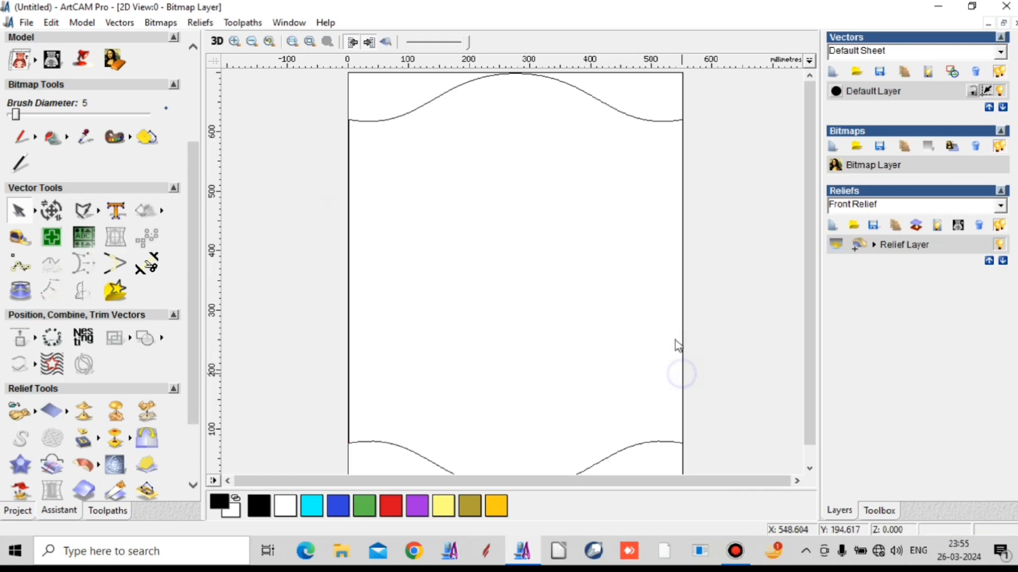
scroll(615, 201, down, 1)
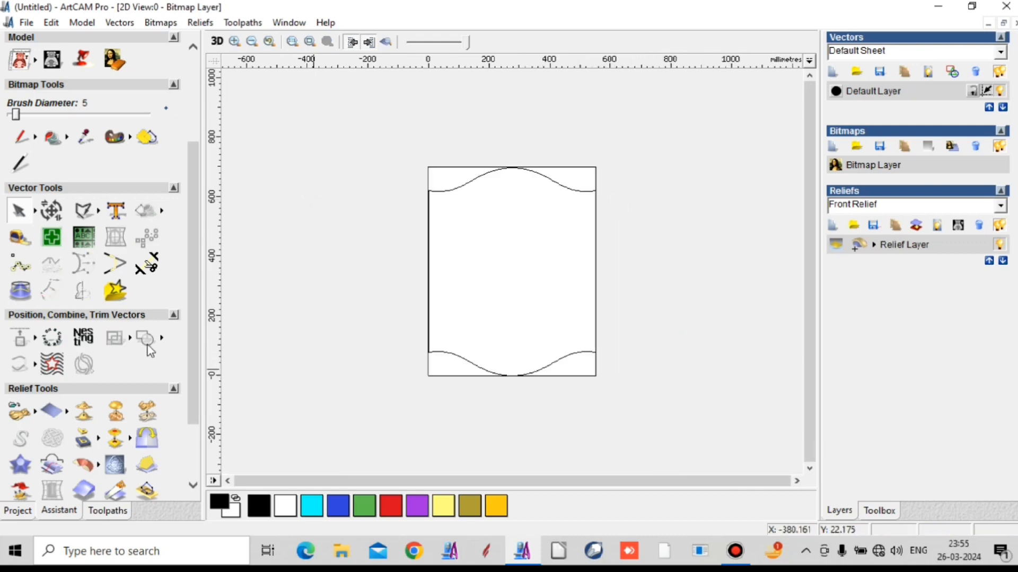
click(84, 211)
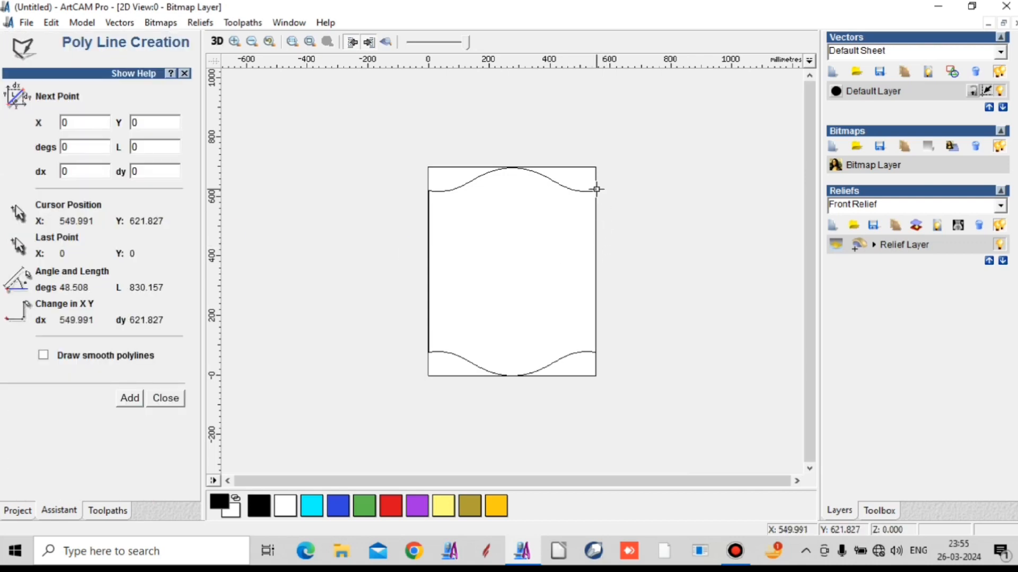
click(596, 190)
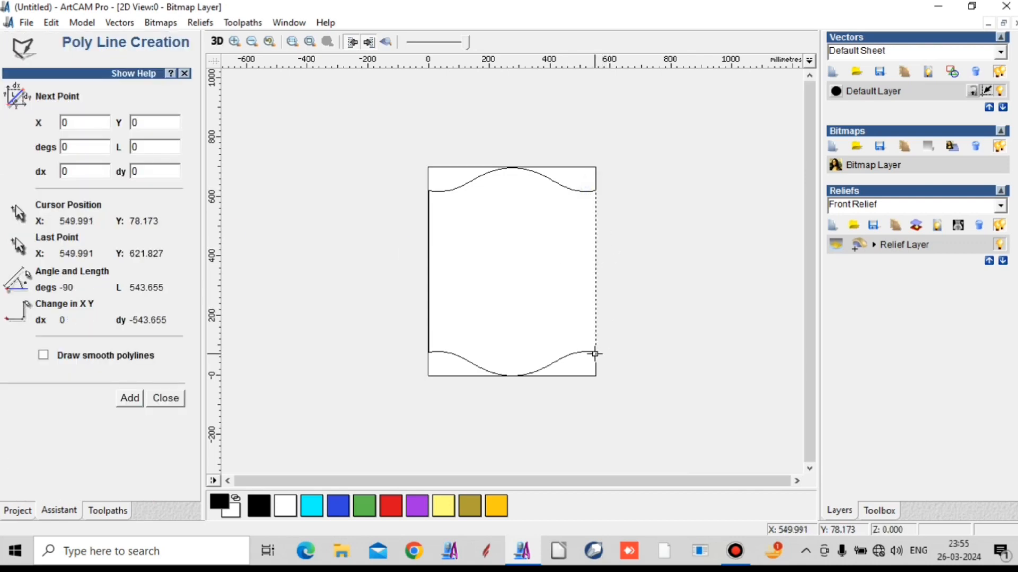
click(596, 351)
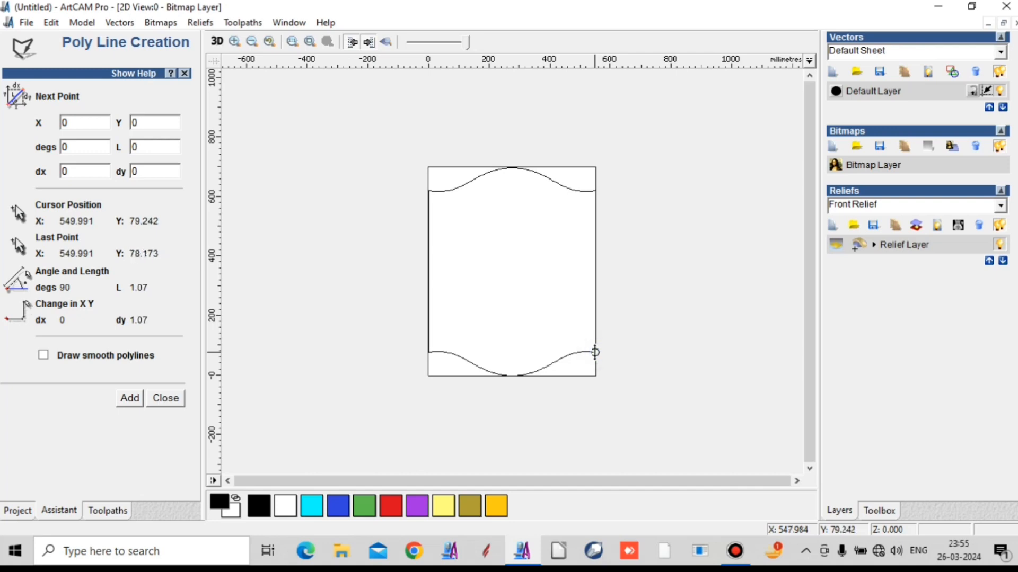
key(Escape)
- Join the two arched curves and the two straight sides into one closed outline with Join Multiple Vectors
drag(380, 125, 605, 386)
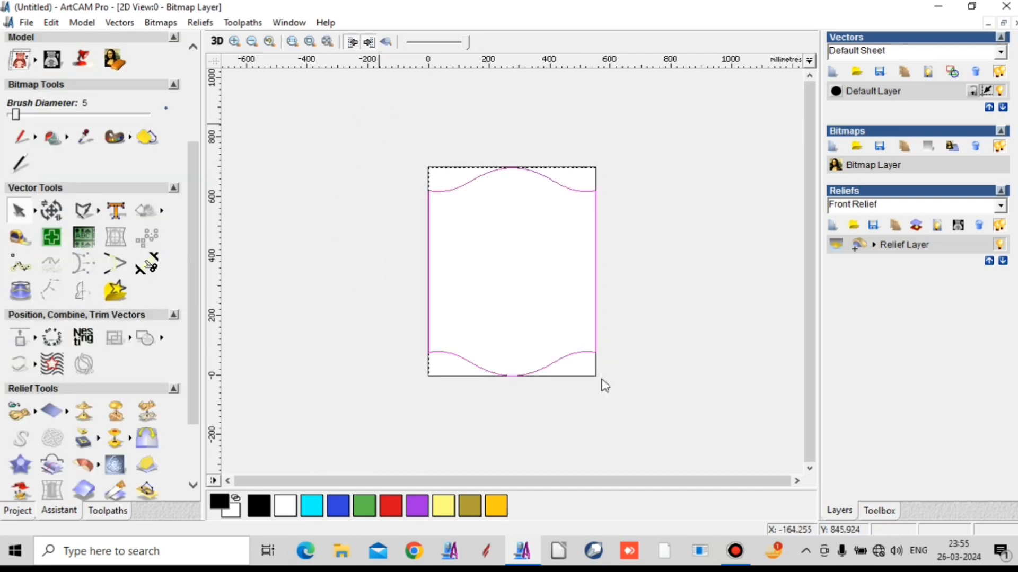
right_click(656, 329)
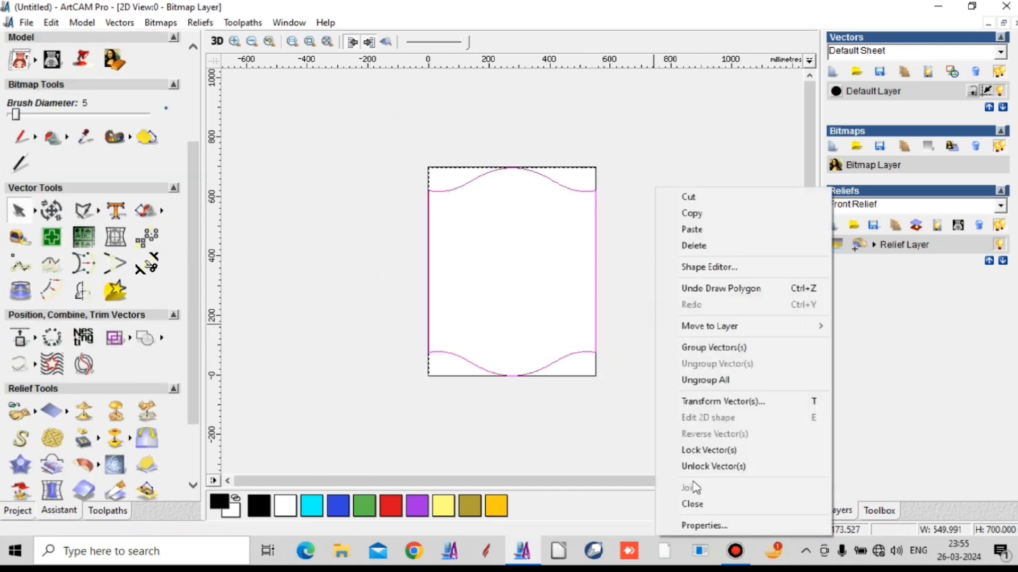
click(365, 182)
drag(370, 151, 664, 416)
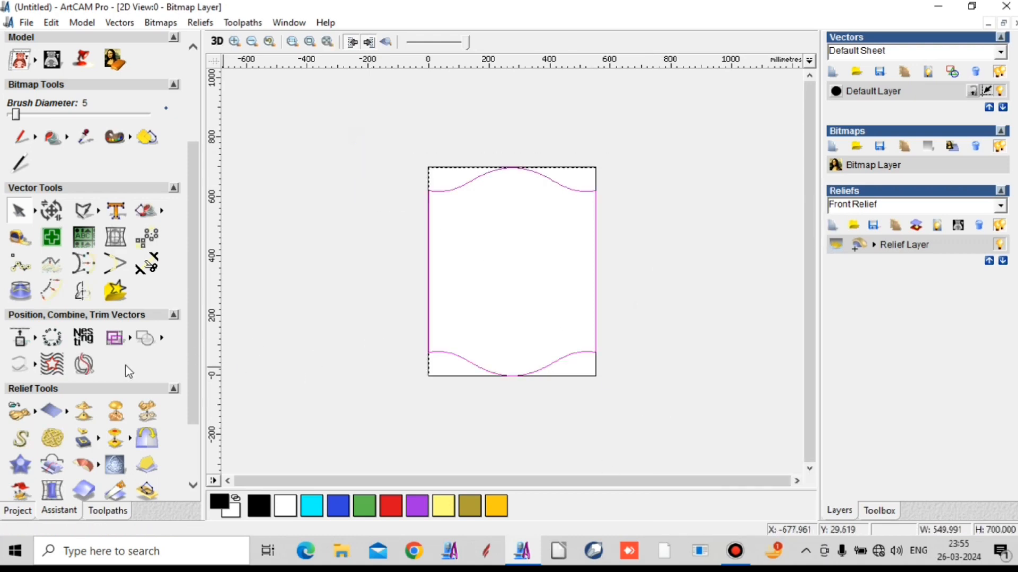
click(36, 366)
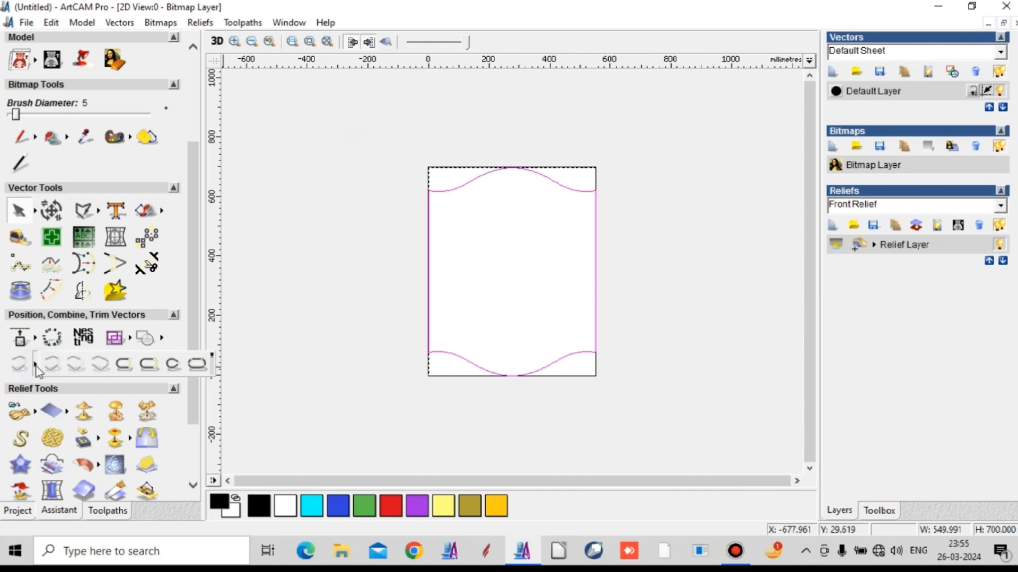
click(196, 363)
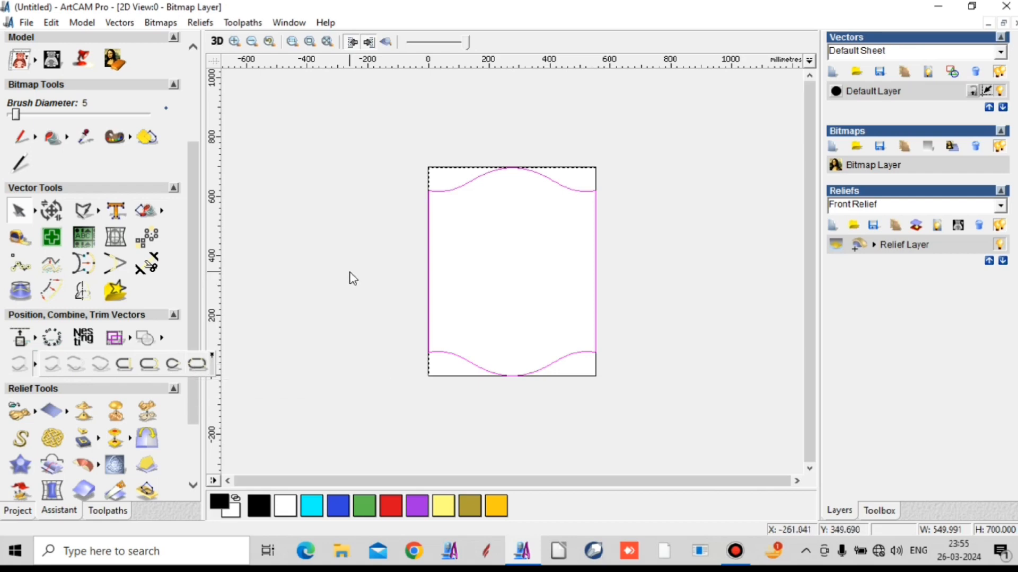
drag(365, 154, 627, 441)
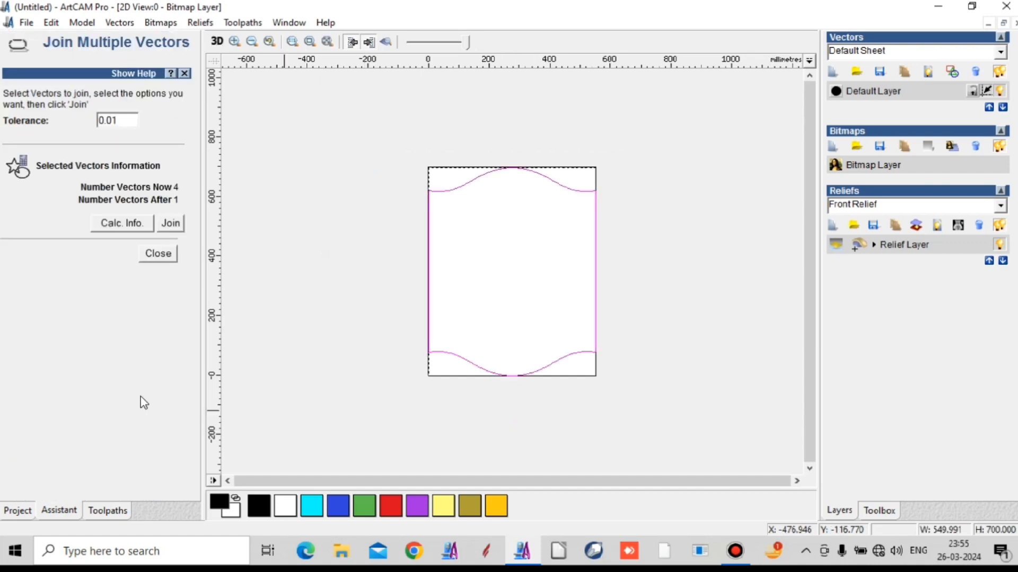
click(169, 223)
click(160, 255)
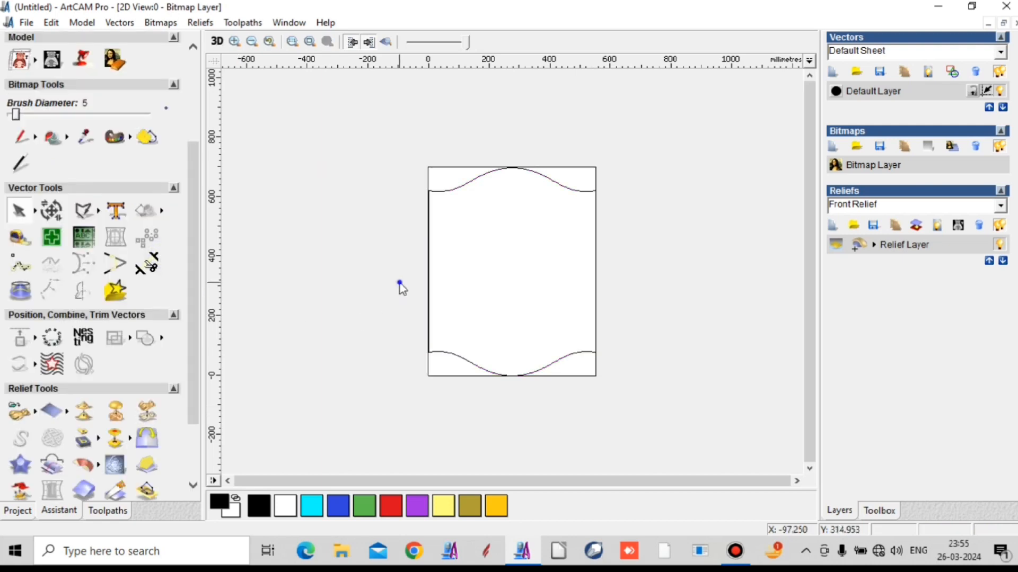
click(462, 184)
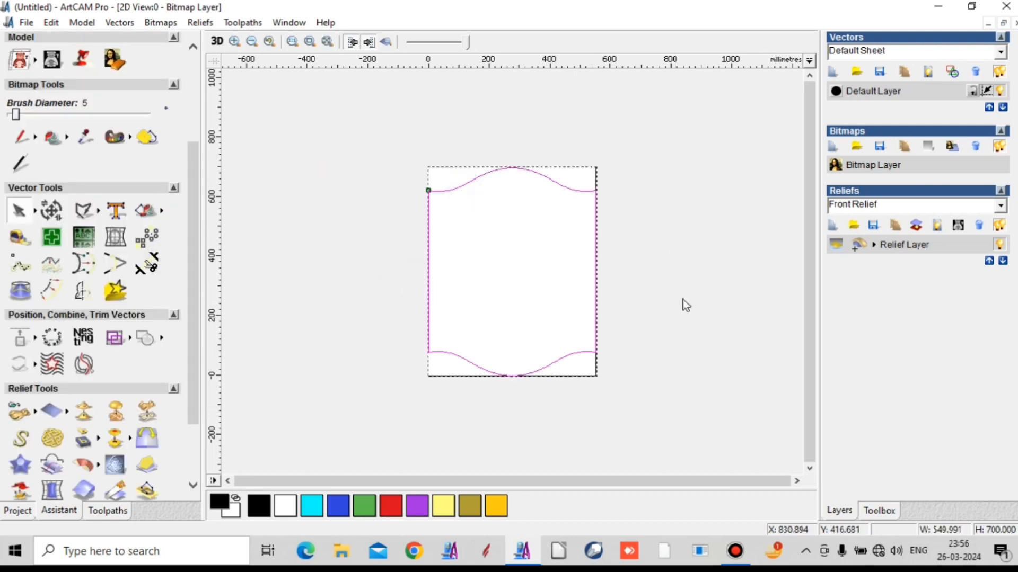
click(674, 346)
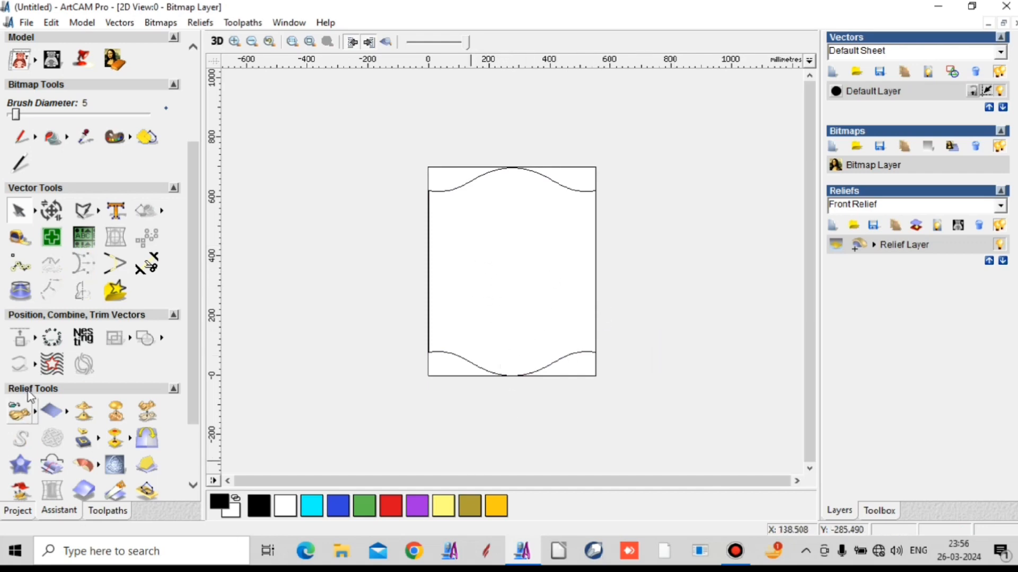
- Offset the joined outline inwards by 25 mm with sharp corners, keeping the original vector
drag(405, 163, 625, 392)
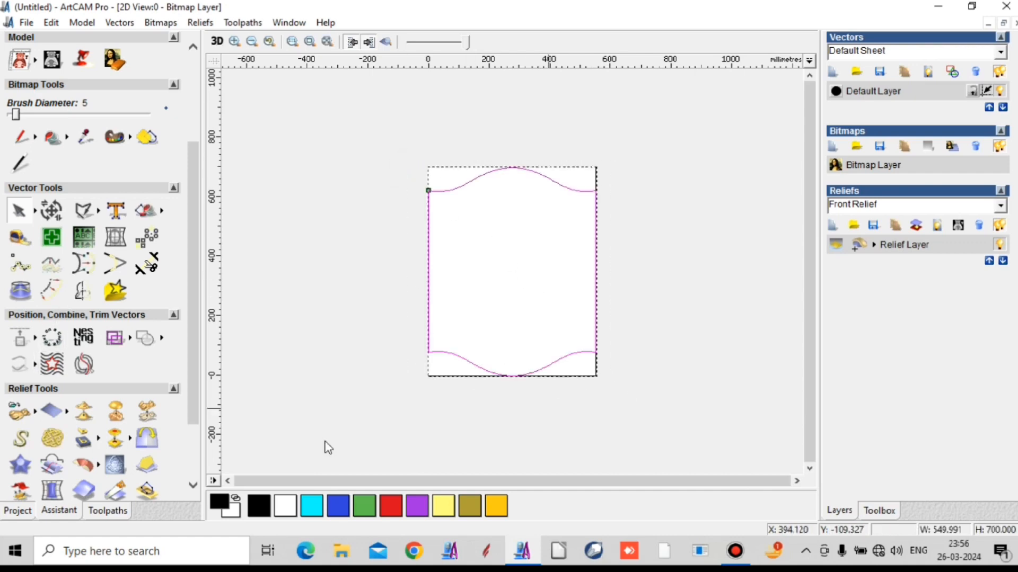
click(62, 294)
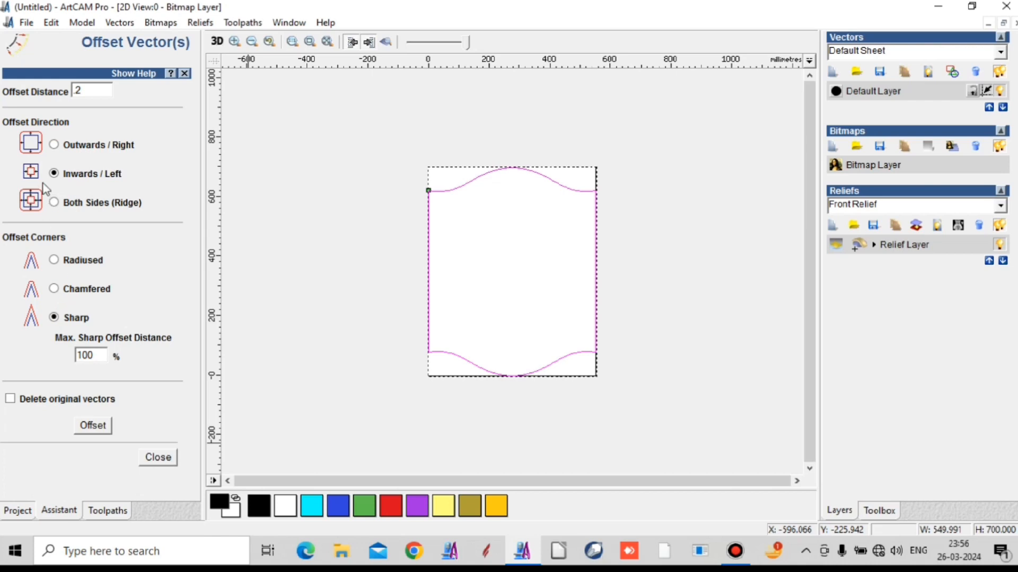
double_click(89, 94)
double_click(94, 90)
click(97, 425)
click(647, 201)
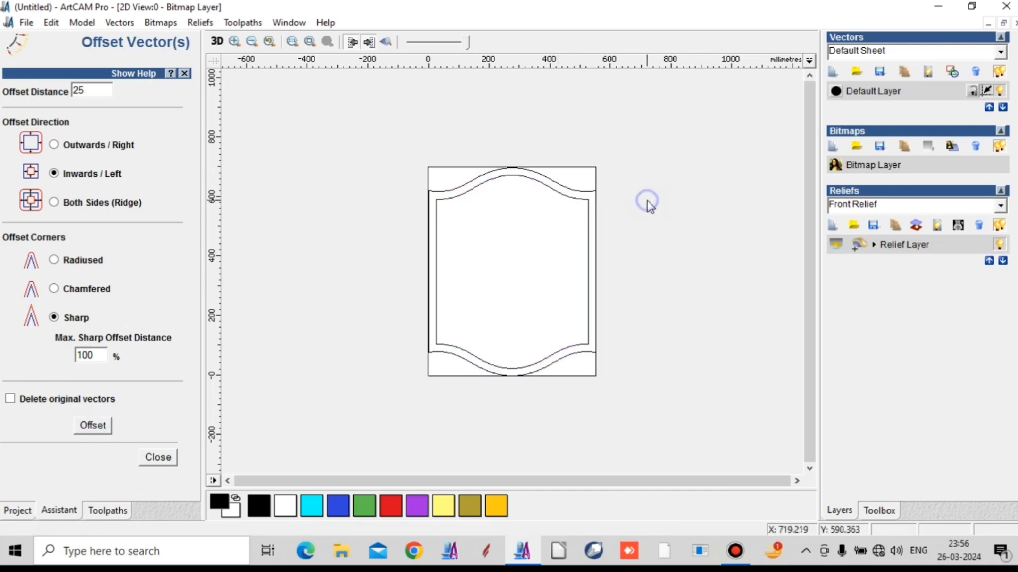
- Offset the new inner outline inwards by 15 mm with sharp corners
click(578, 199)
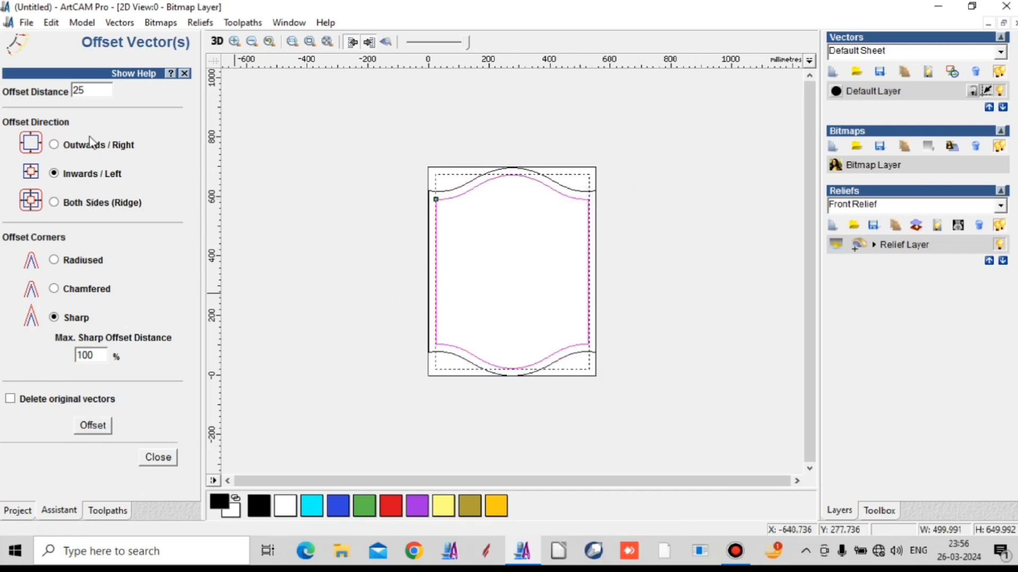
double_click(90, 92)
text(1)
click(93, 427)
click(686, 263)
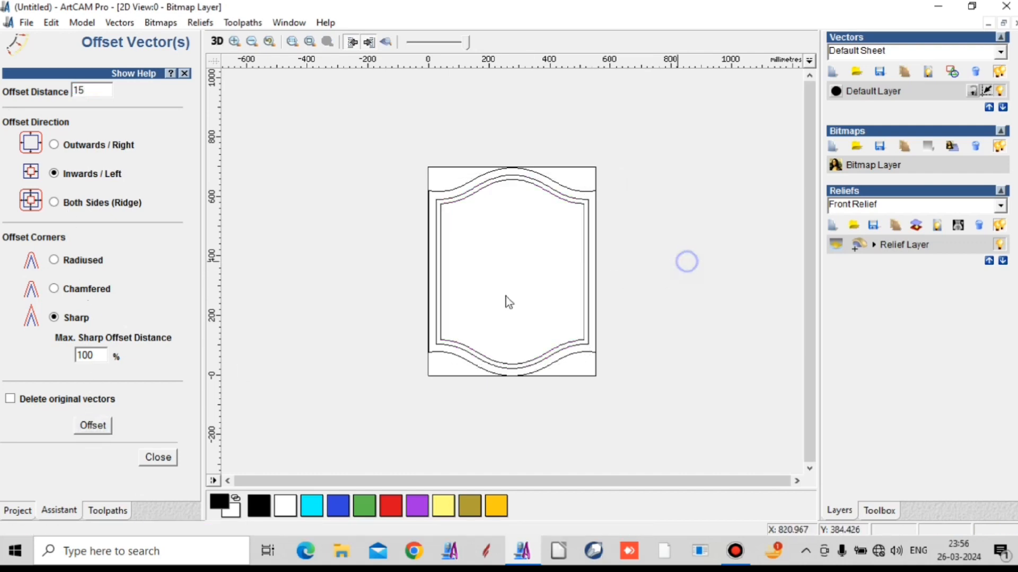
- Add a flat relief with a start height of 12 between the two inset outlines using the Shape Editor
scroll(477, 246, up, 1)
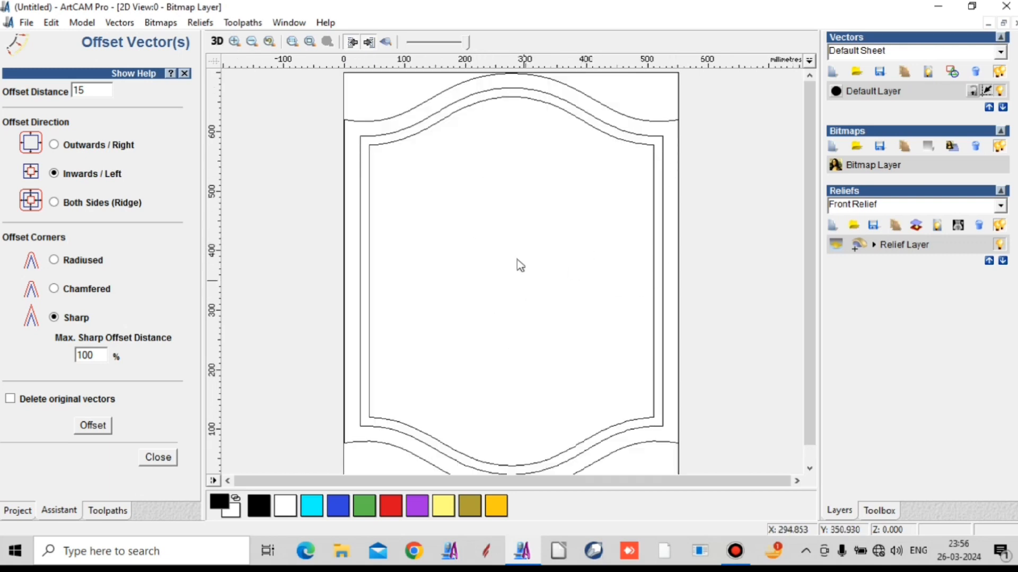
scroll(531, 169, down, 1)
scroll(519, 361, up, 1)
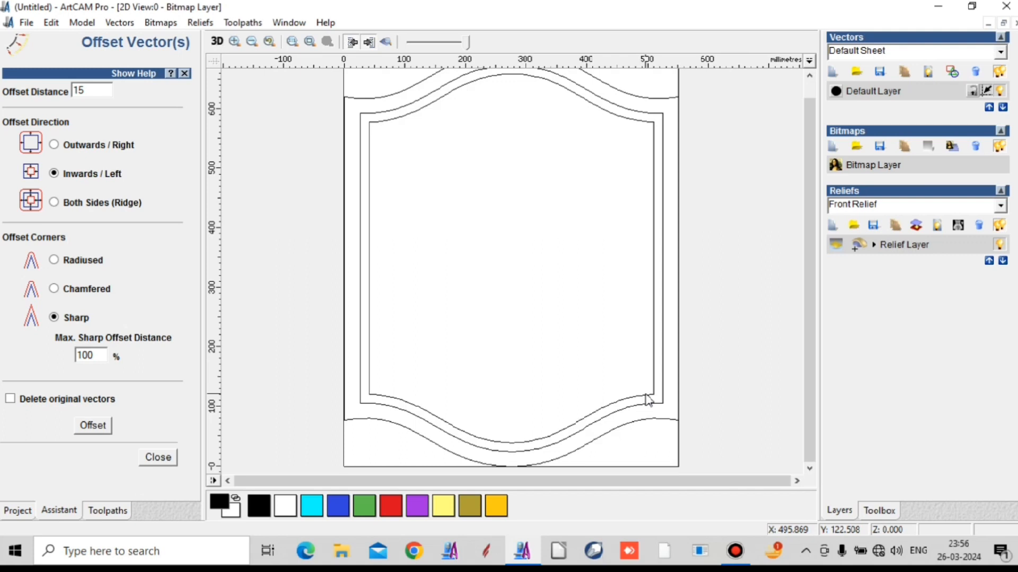
click(651, 396)
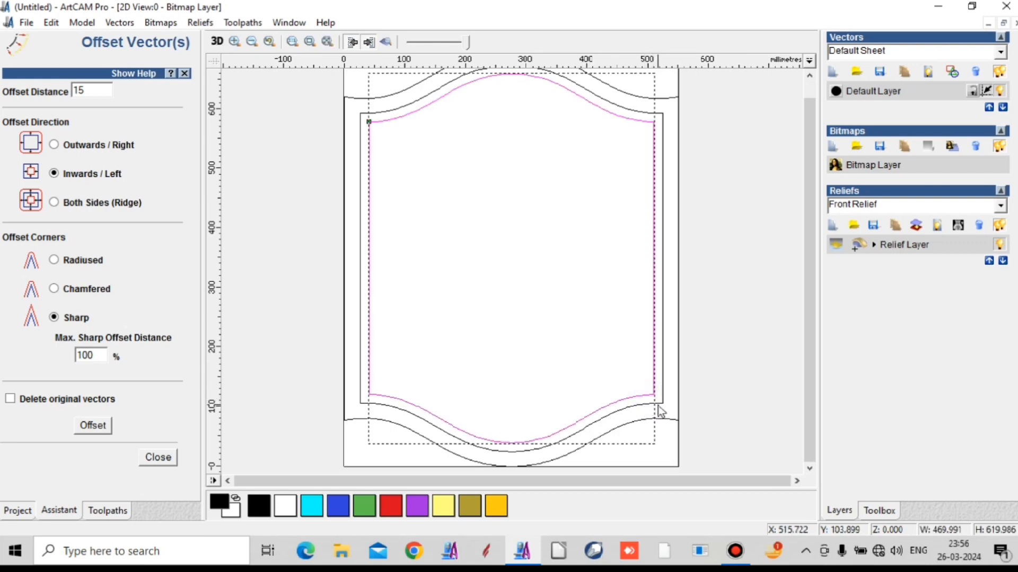
shift+click(661, 402)
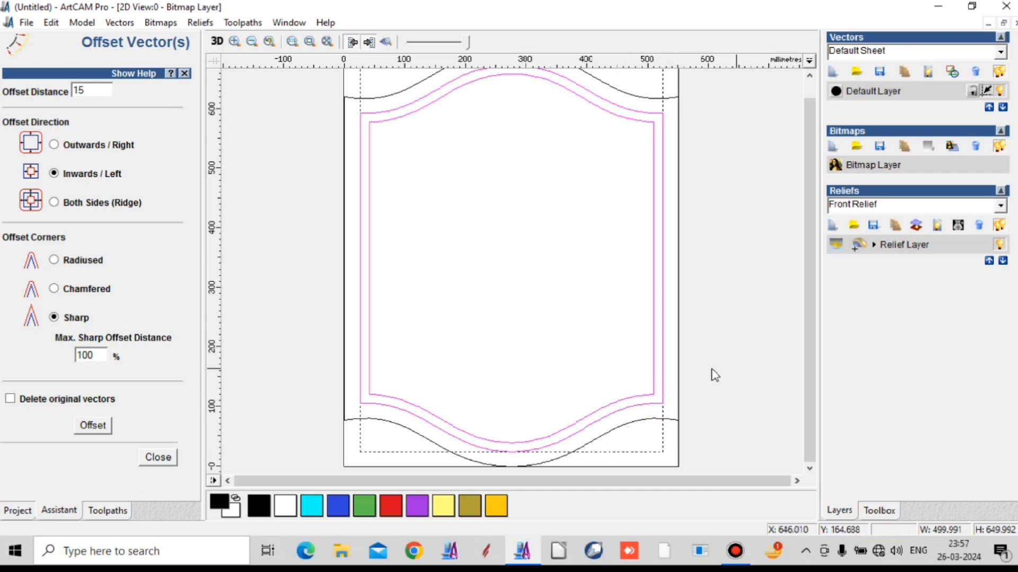
click(145, 459)
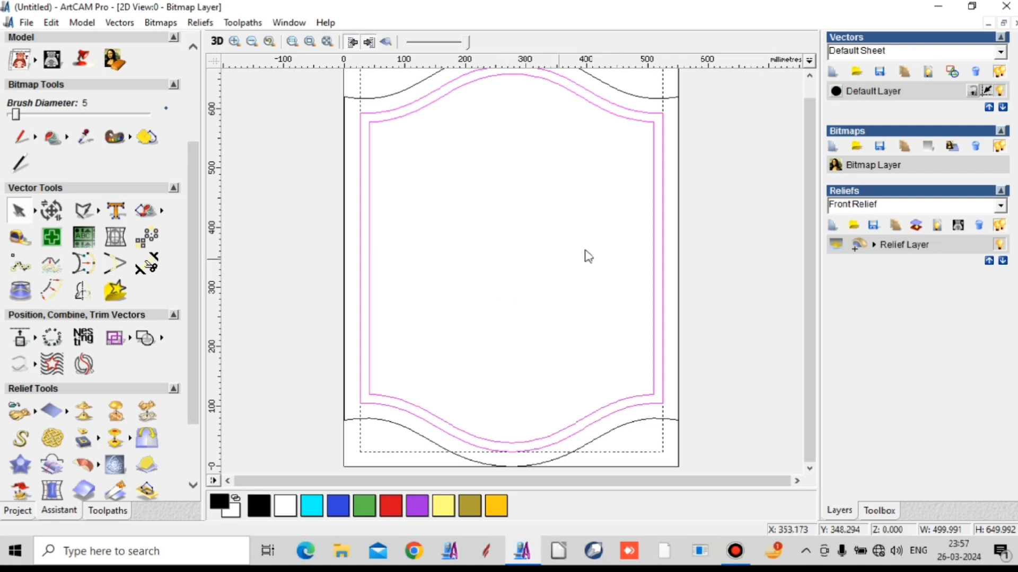
right_click(703, 259)
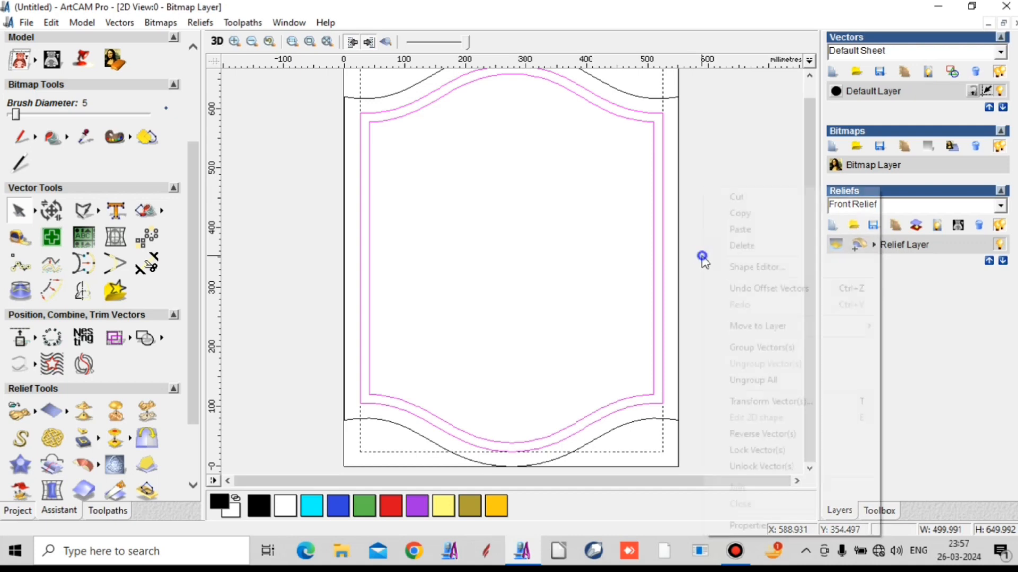
click(738, 267)
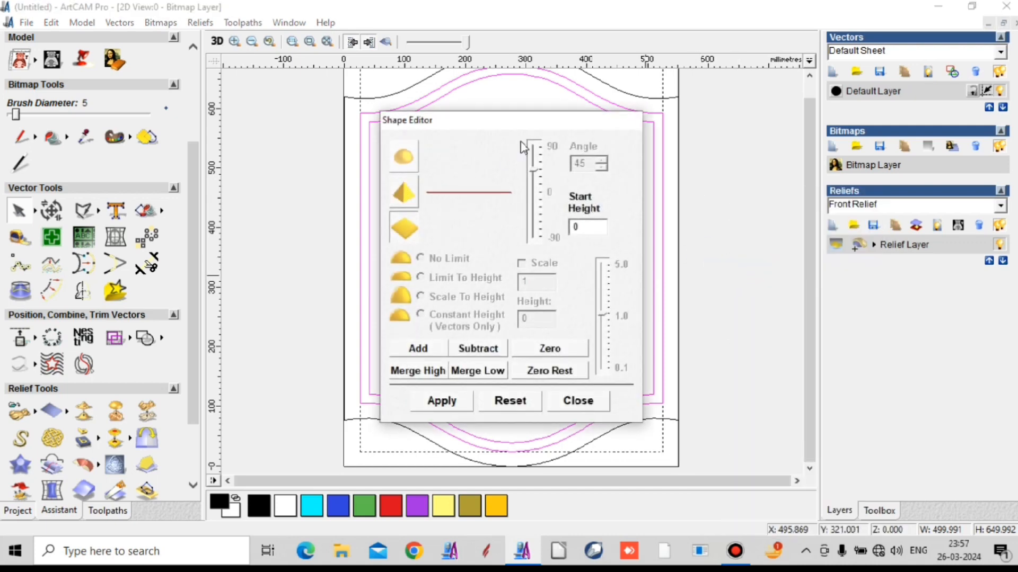
drag(524, 118, 879, 98)
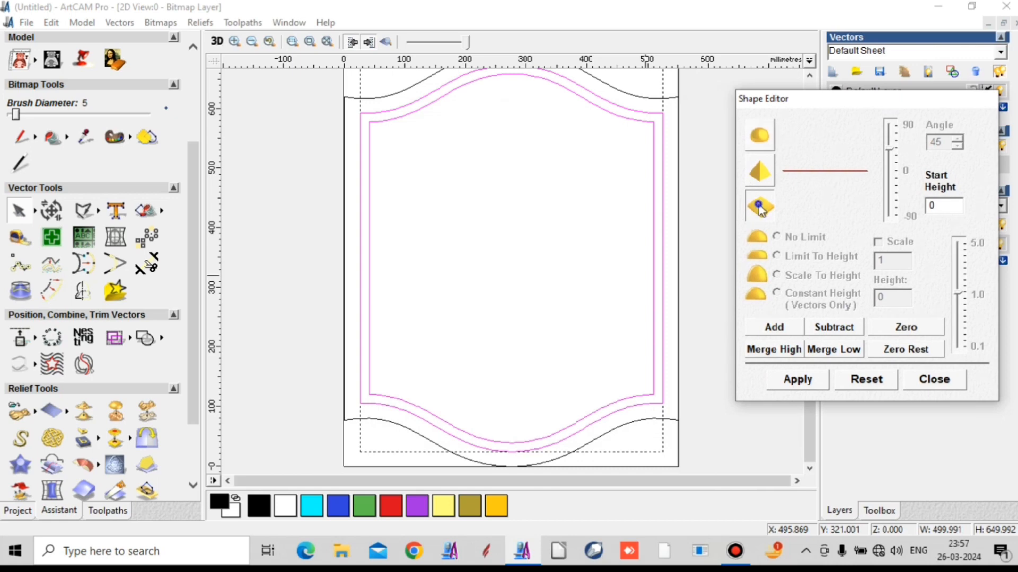
double_click(940, 208)
text(12)
click(796, 336)
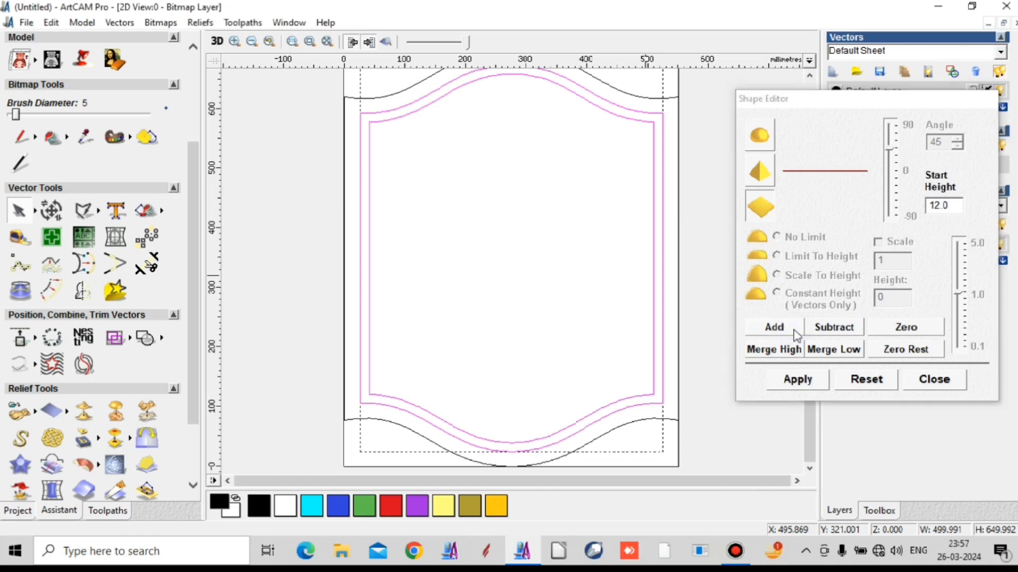
- Display the relief preview in the 2D view and close the Shape Editor
click(385, 41)
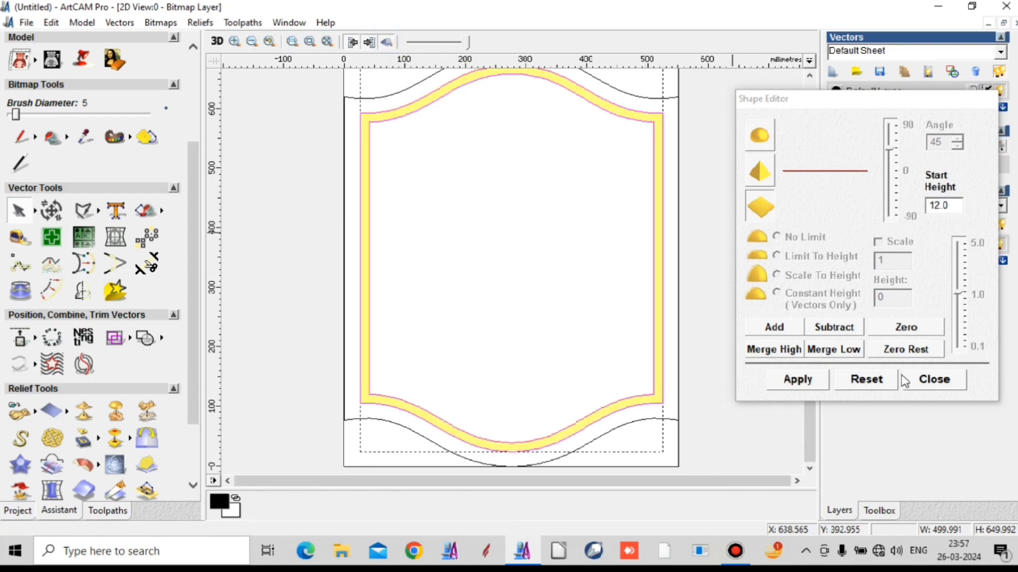
click(931, 379)
scroll(592, 195, down, 2)
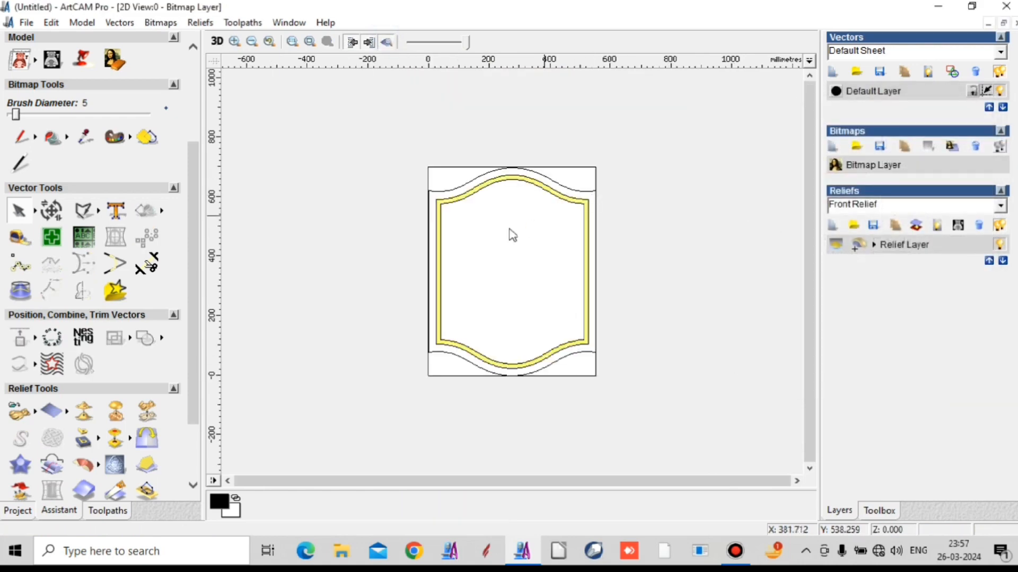
scroll(493, 239, up, 2)
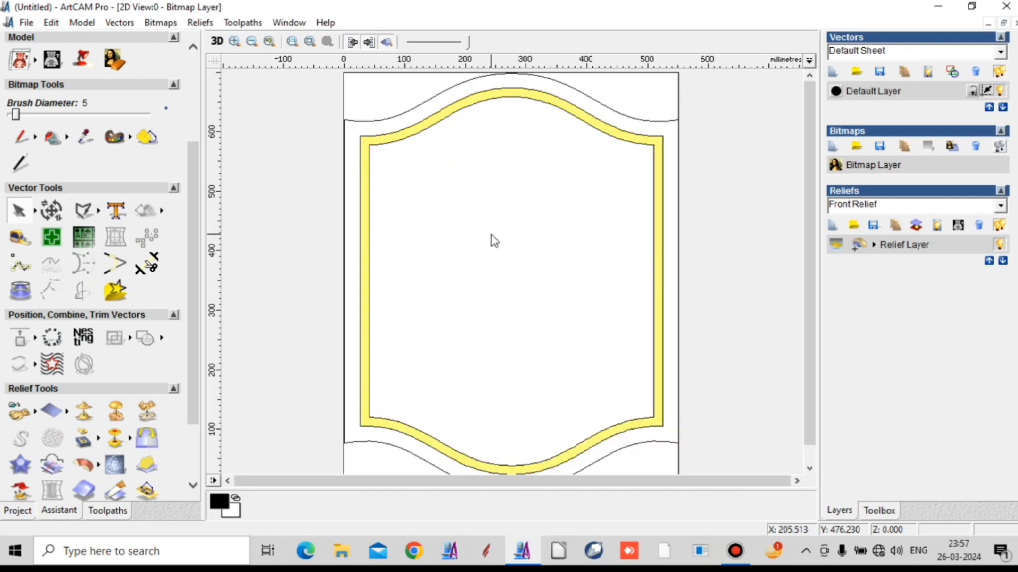
scroll(493, 240, down, 2)
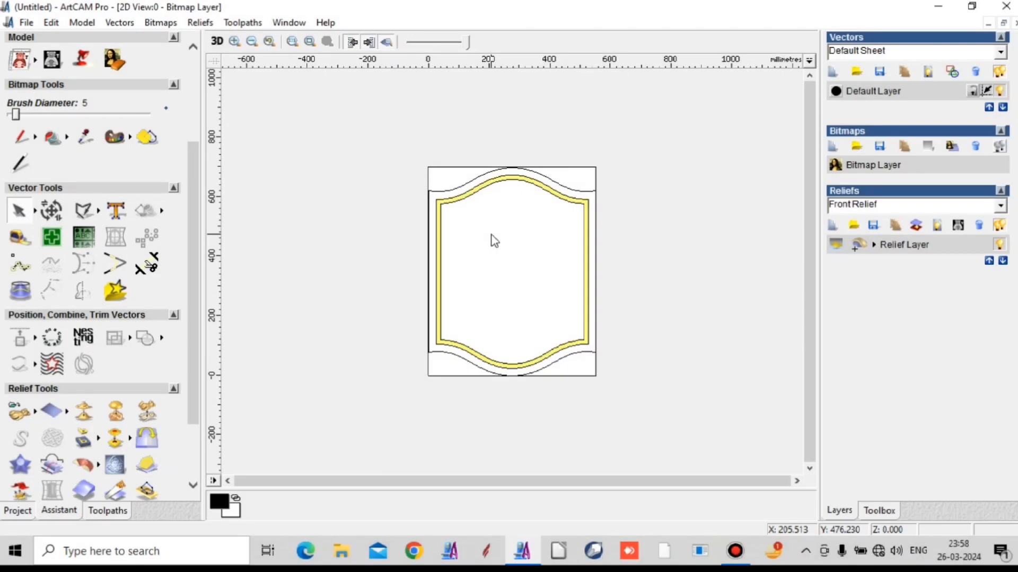
- Inspect the raised frame relief from several angles in the 3D view
click(217, 41)
scroll(501, 278, down, 1)
scroll(574, 366, up, 2)
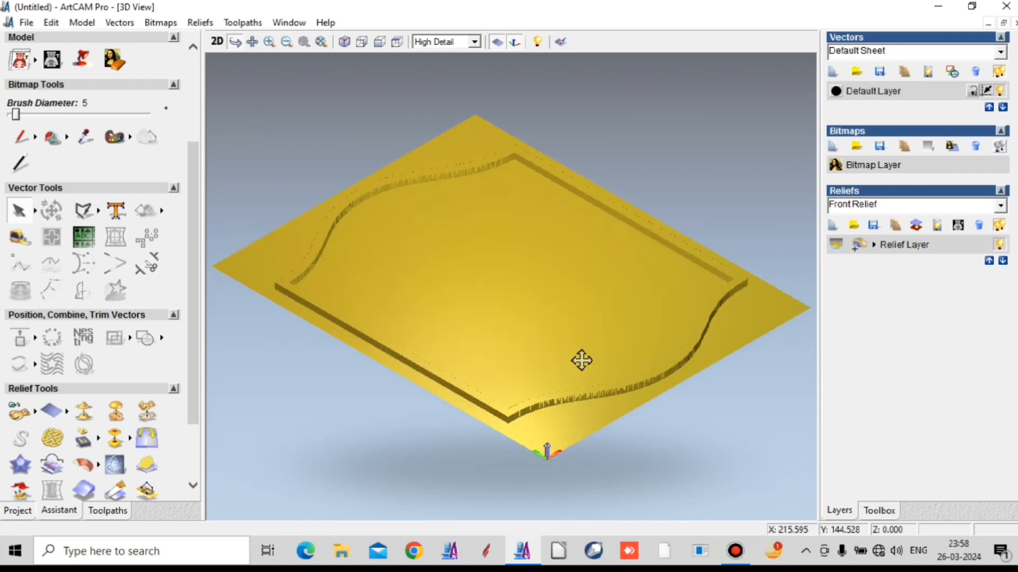
drag(615, 393, 581, 476)
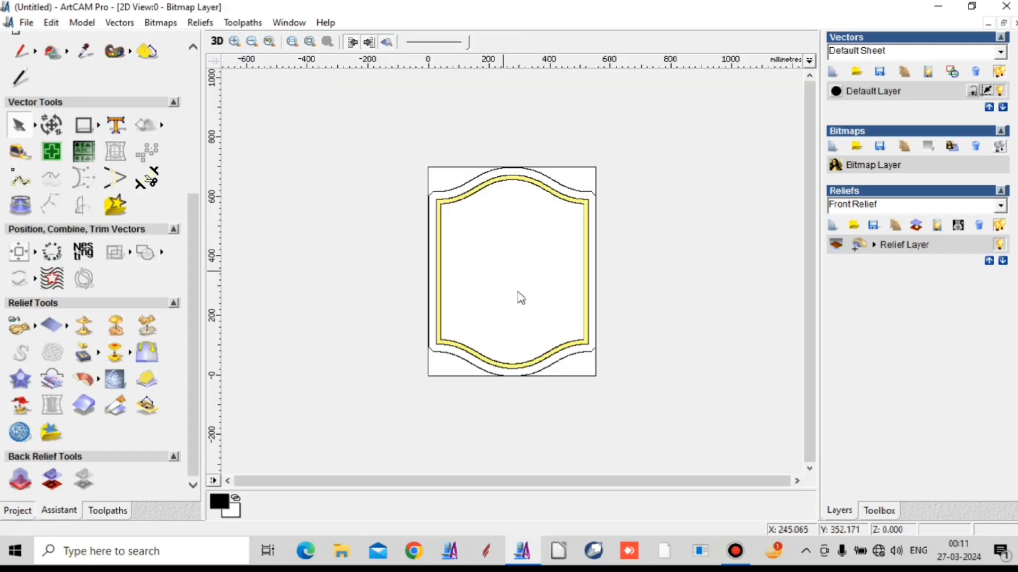
click(216, 41)
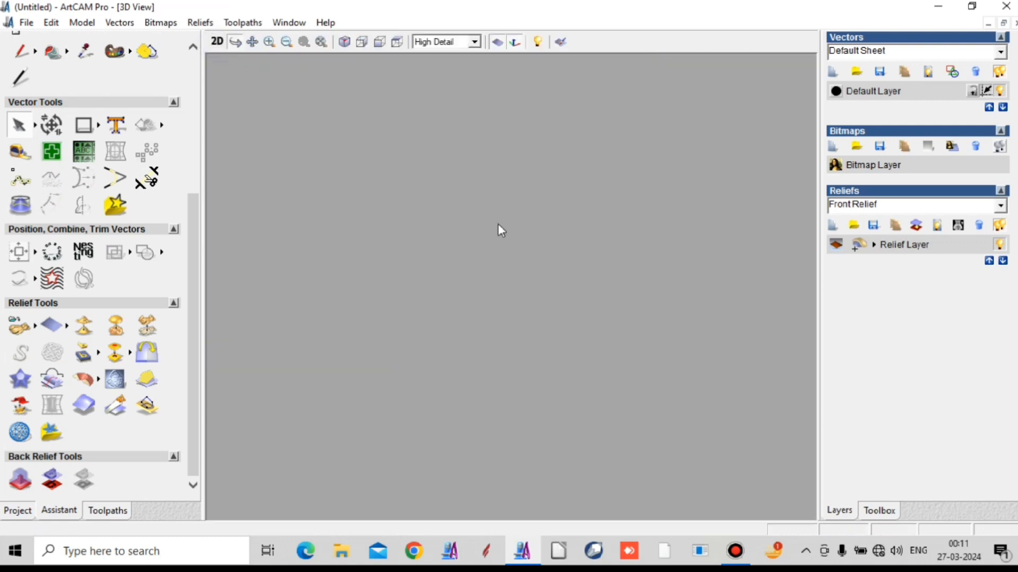
drag(625, 336, 575, 415)
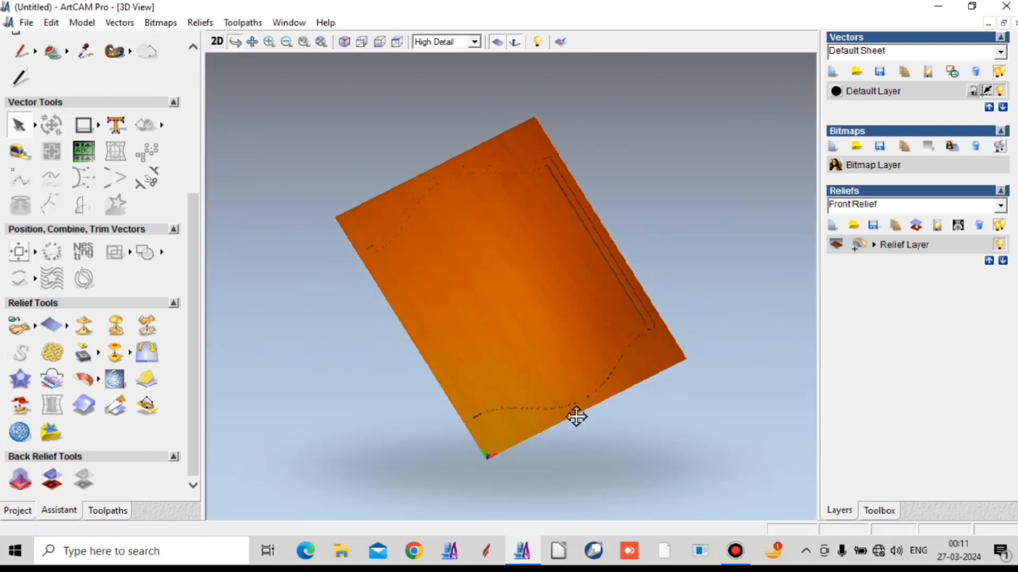
scroll(439, 297, up, 4)
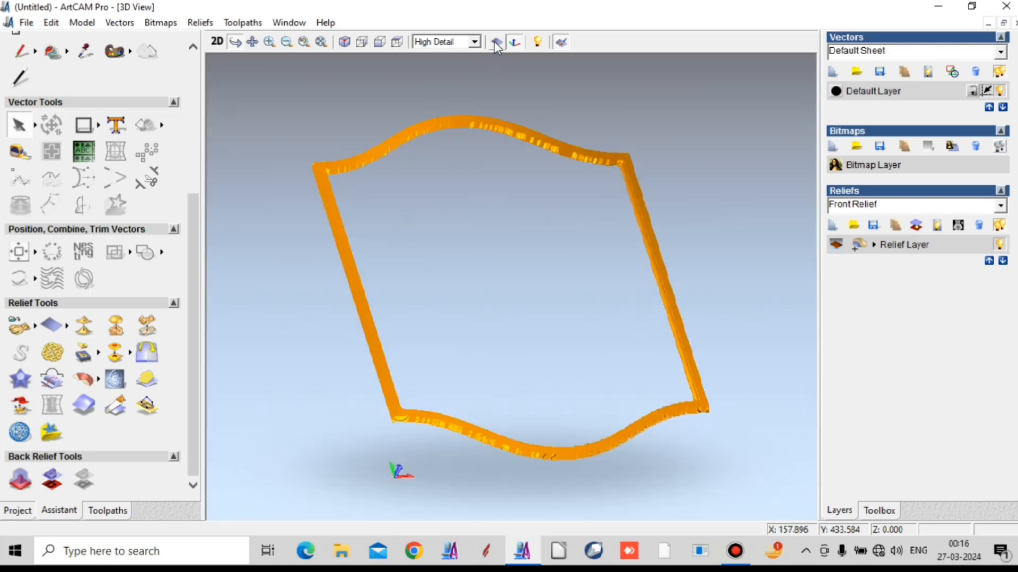
- Show the zero plane around the frame relief in 3D, hide it again, and return to the 2D view
click(496, 41)
drag(513, 352, 453, 411)
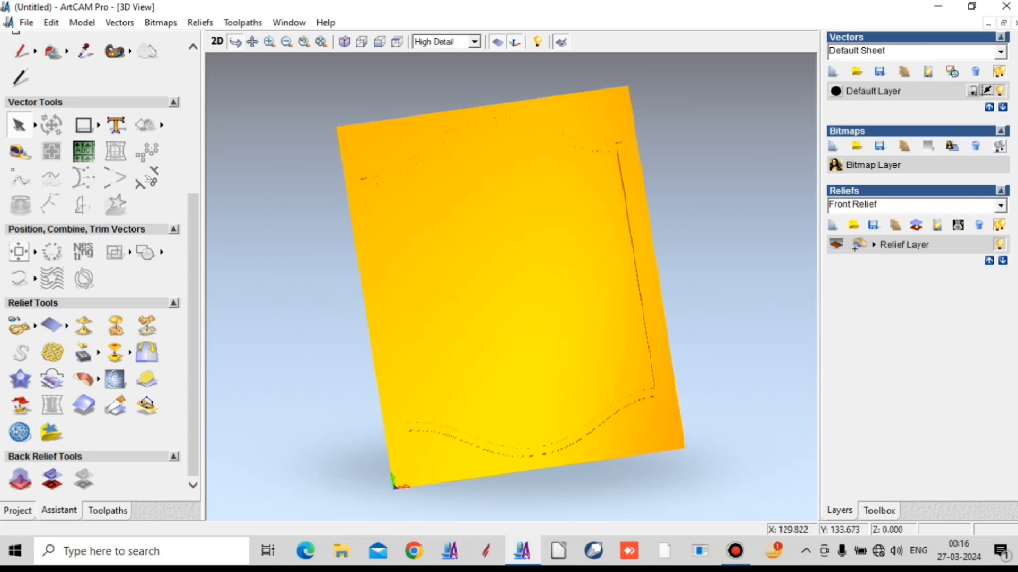
click(497, 41)
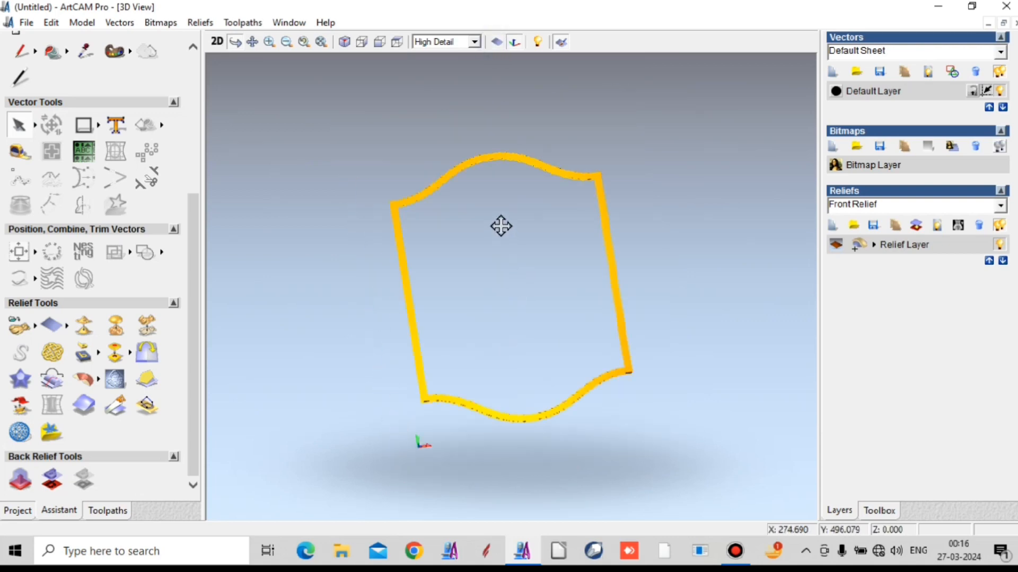
click(217, 42)
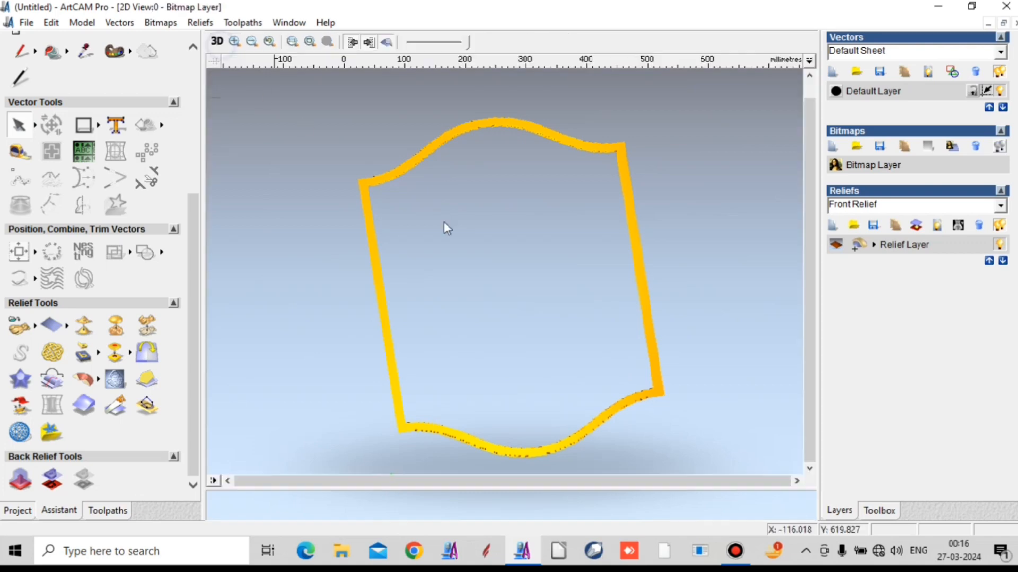
- Load the relief file 158 from the Desktop as 3D clipart and move its settings dialog clear of the model
scroll(516, 243, down, 2)
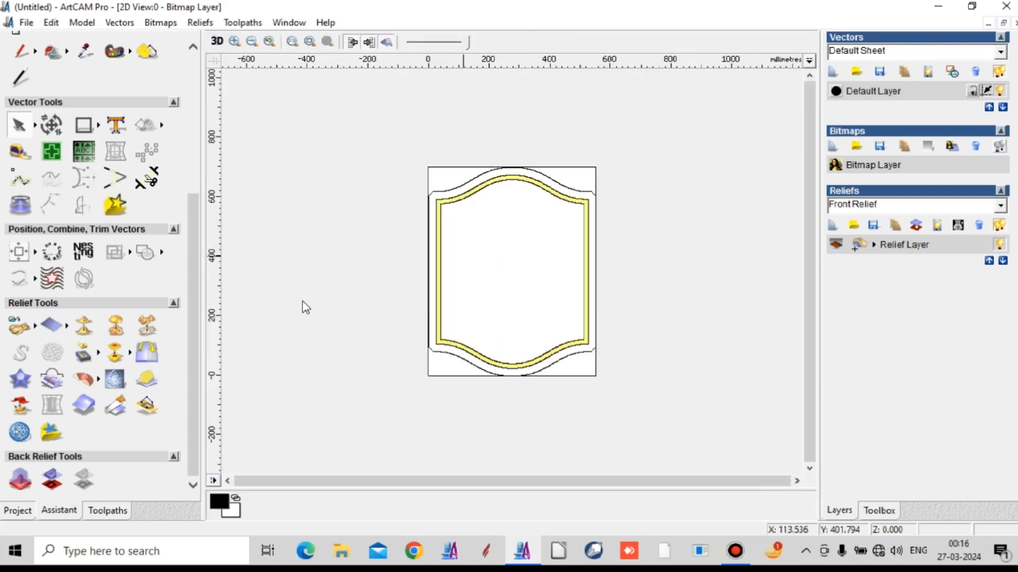
click(17, 331)
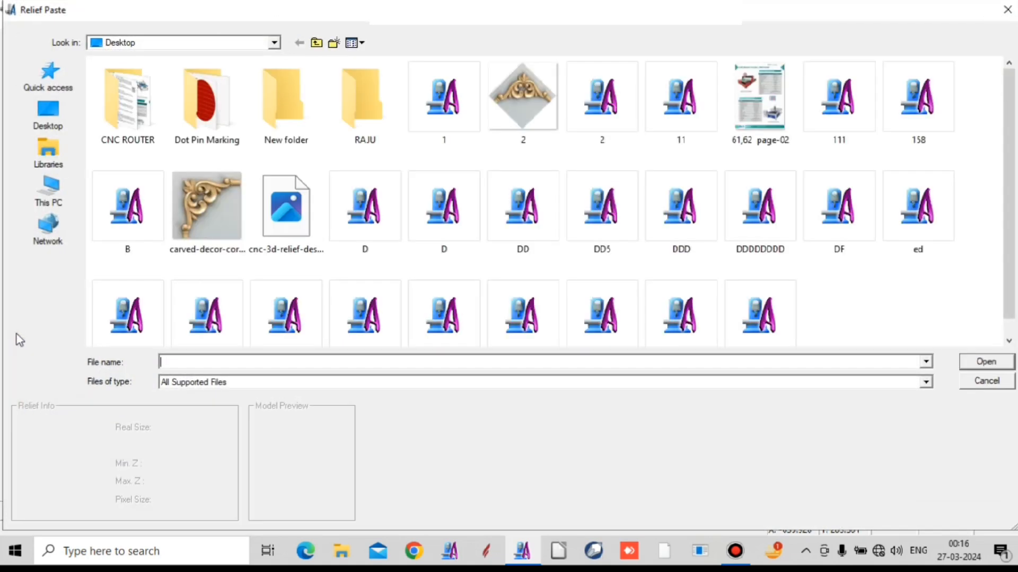
click(922, 100)
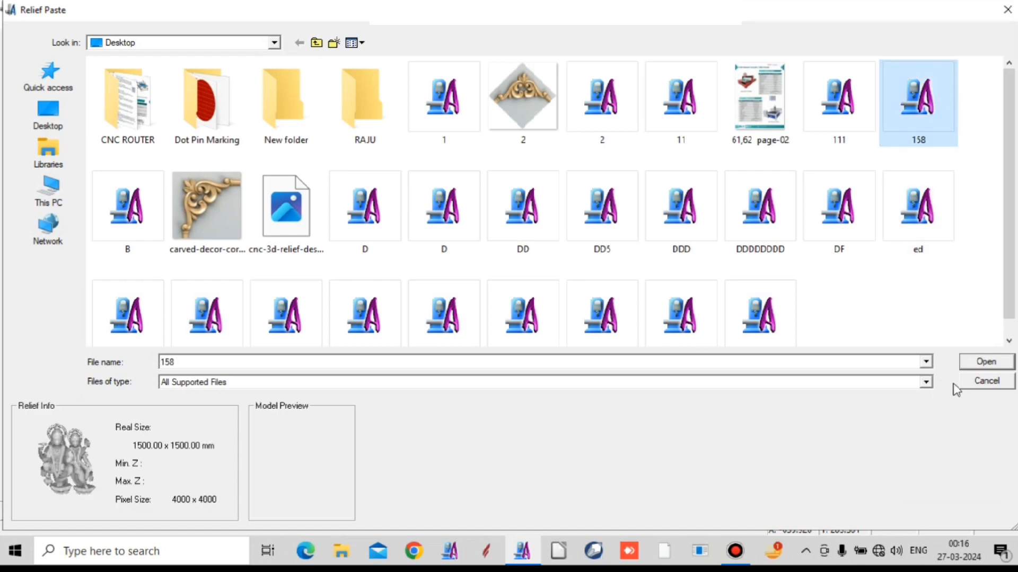
click(980, 363)
click(446, 304)
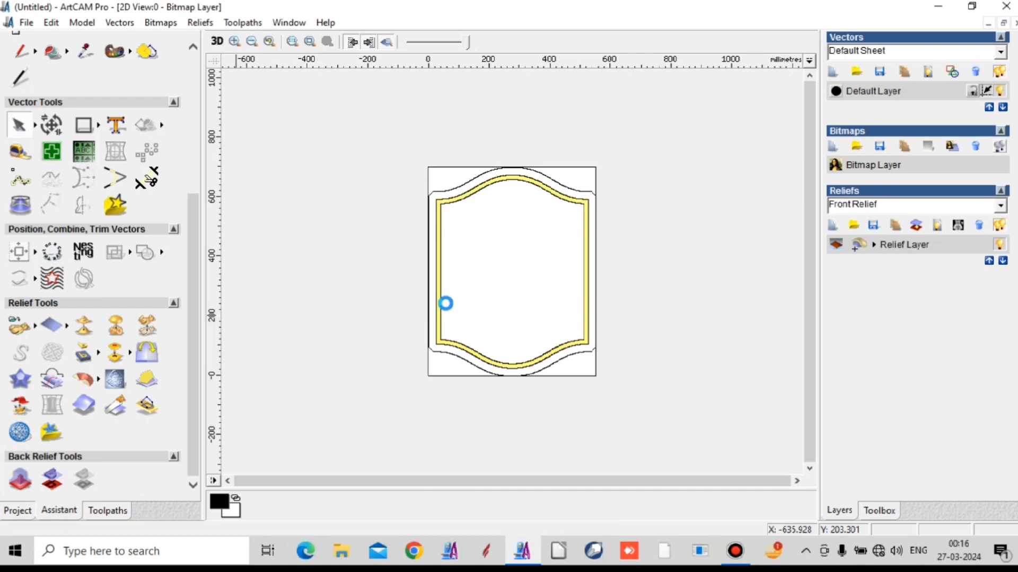
drag(546, 182, 916, 90)
- Select the loaded figure clipart and centre it in the model
click(639, 406)
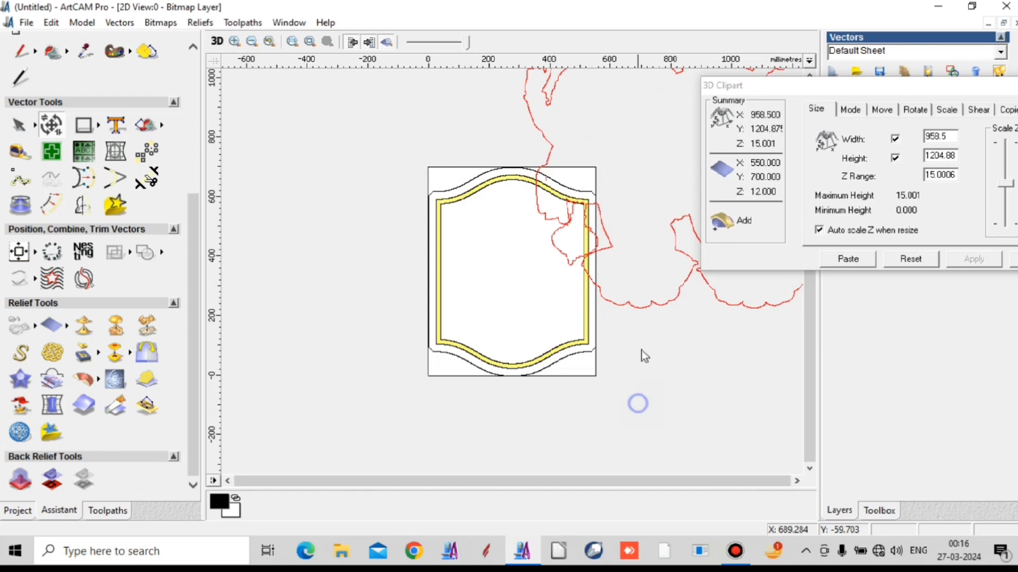
click(638, 309)
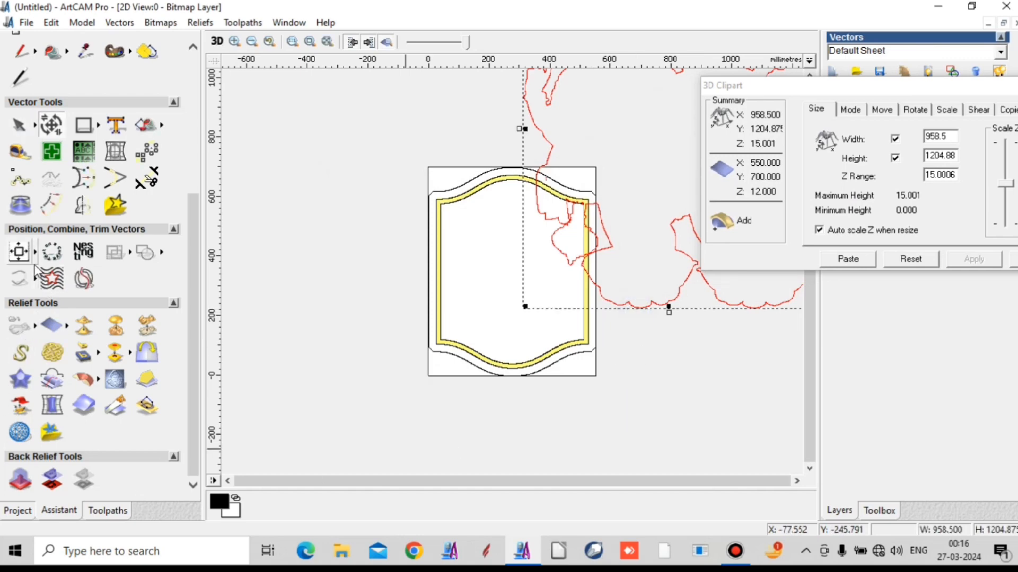
click(19, 252)
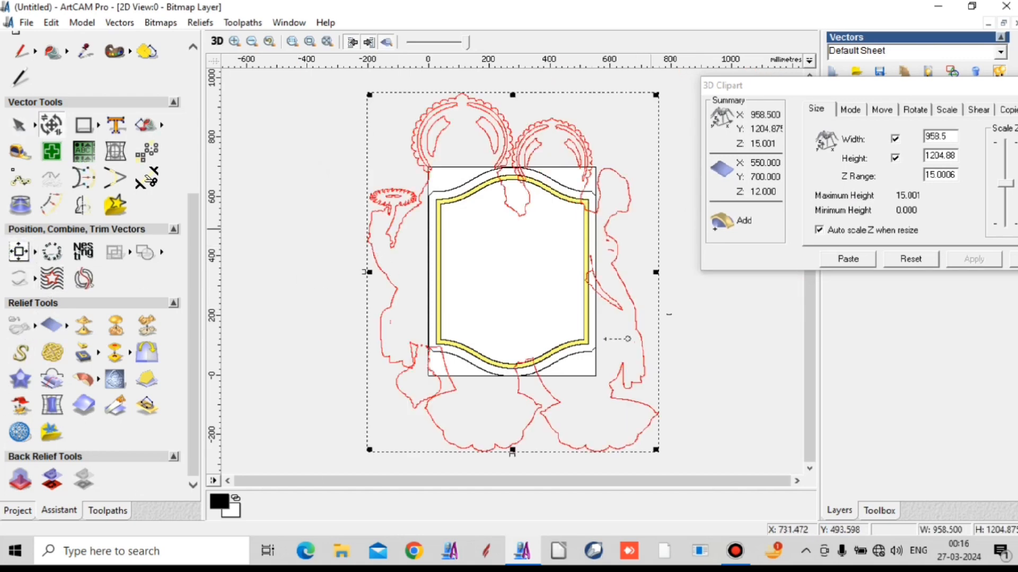
- Scale the figure clipart down to 37 percent, and scale the result up to 113 percent
click(946, 109)
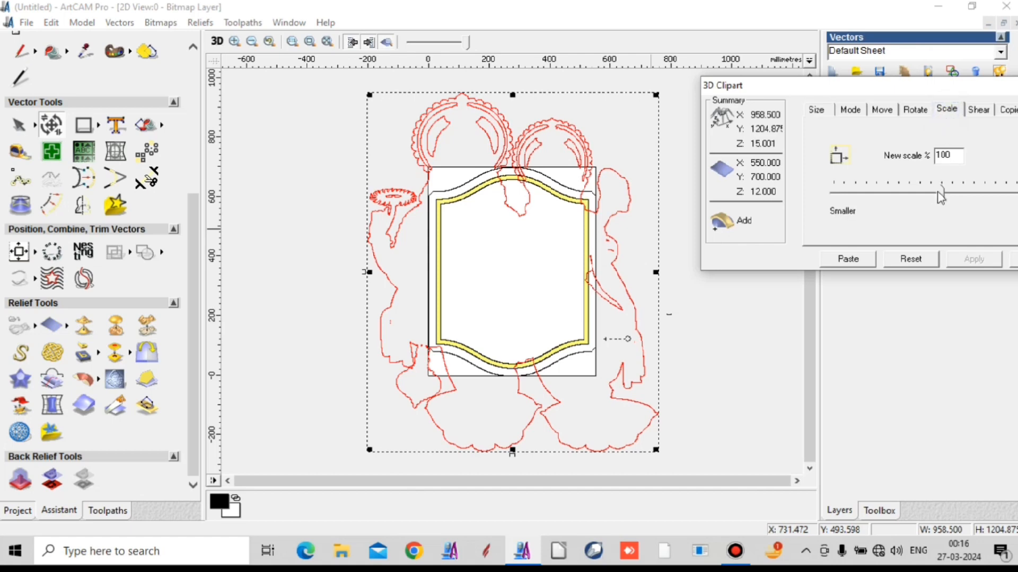
drag(943, 201, 874, 204)
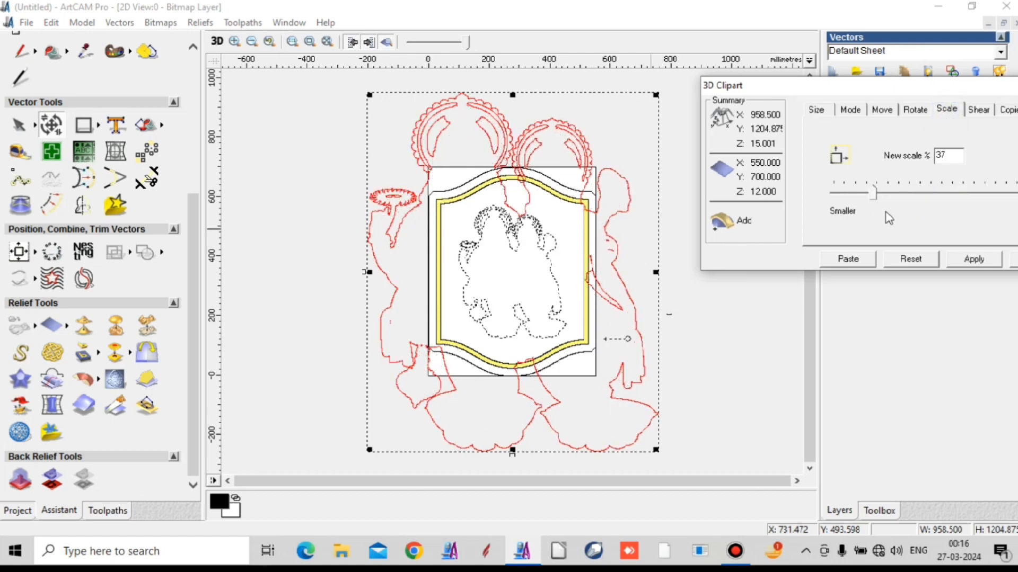
click(962, 261)
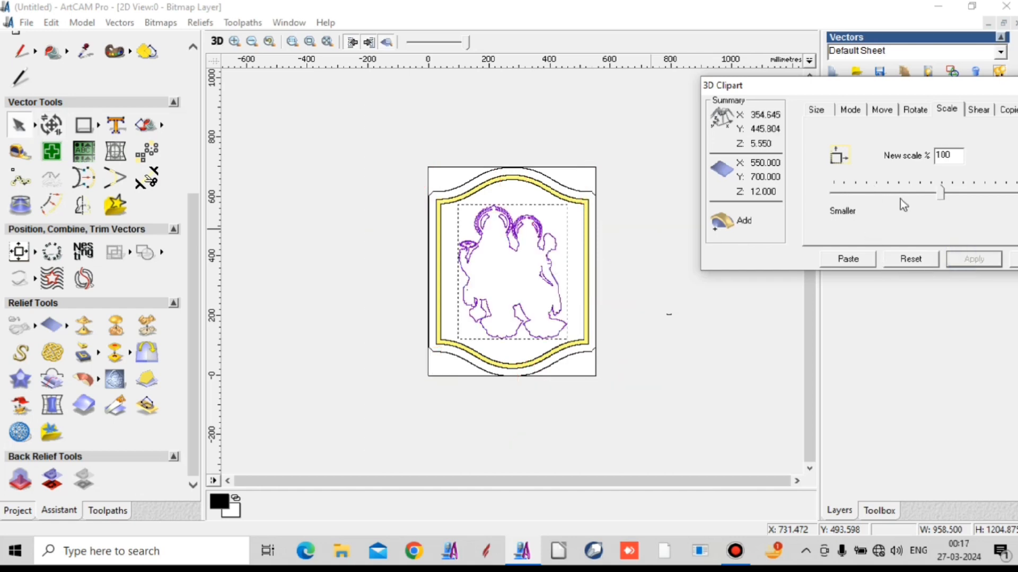
mouse_move(943, 198)
mouse_down()
mouse_move(970, 199)
mouse_move(958, 202)
mouse_up()
click(974, 258)
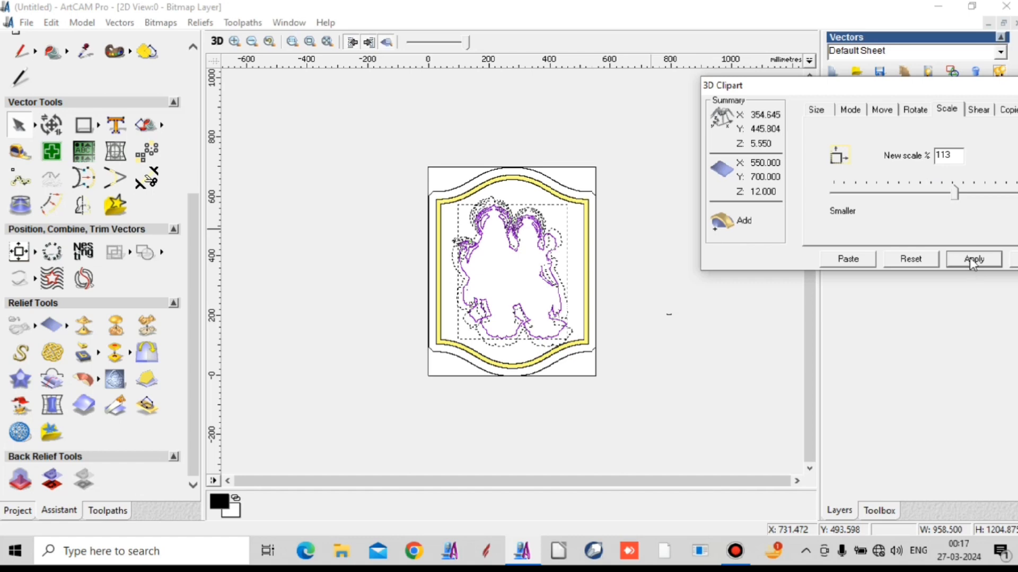
- Stretch the figure clipart freehand to about 430 mm wide and 529 mm high, and centre it in the model again
scroll(490, 307, up, 1)
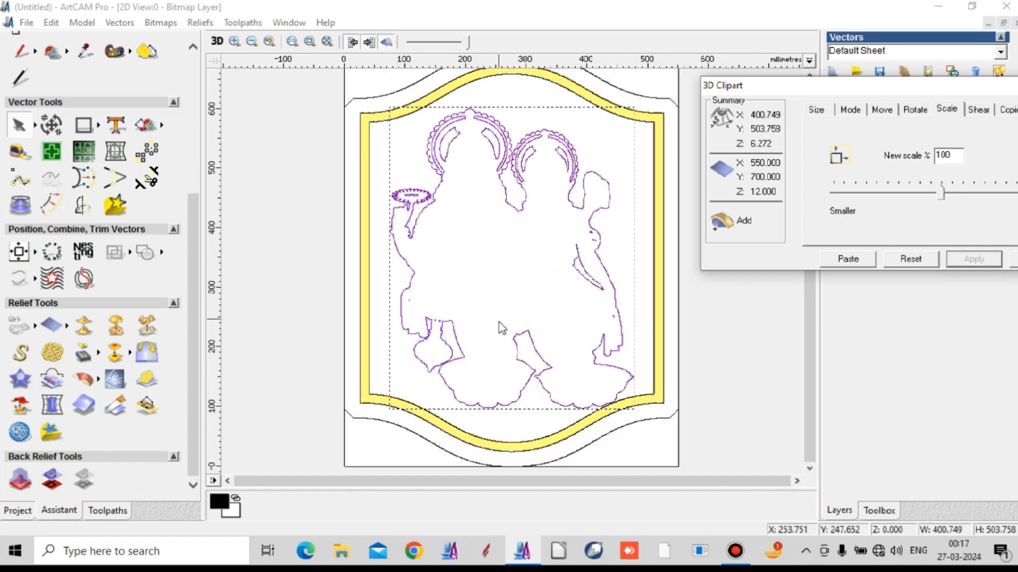
click(52, 126)
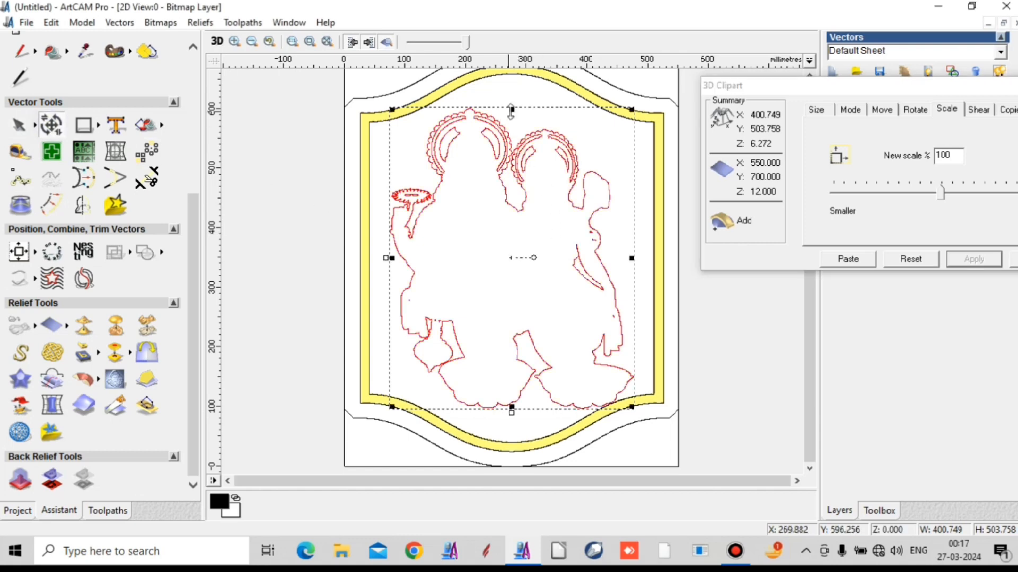
drag(512, 107, 510, 93)
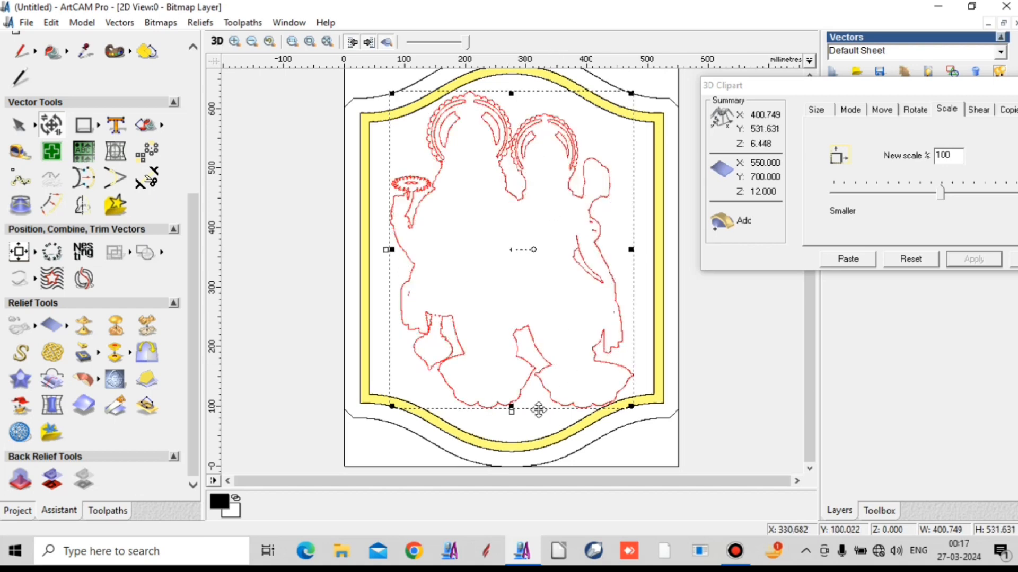
drag(511, 406, 512, 406)
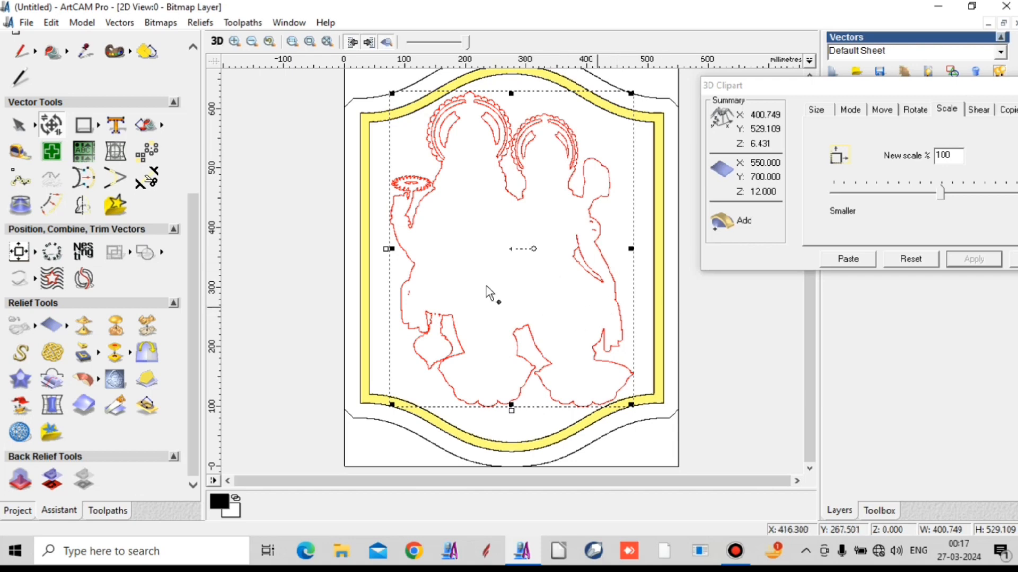
drag(386, 249, 368, 273)
click(19, 251)
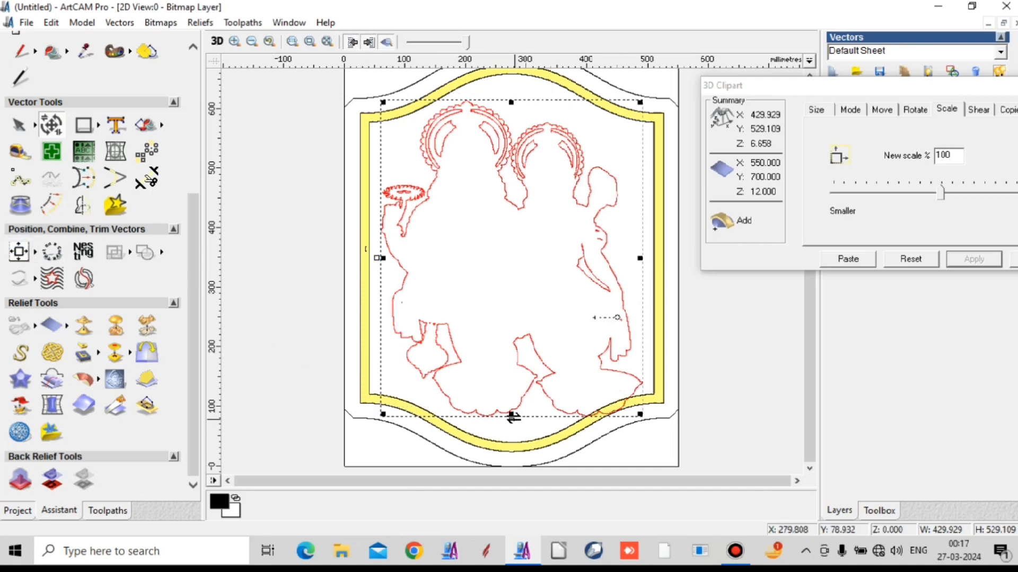
- Resize the figure clipart to about 442 x 508 mm and nudge it left to sit evenly inside the frame
drag(511, 416, 512, 402)
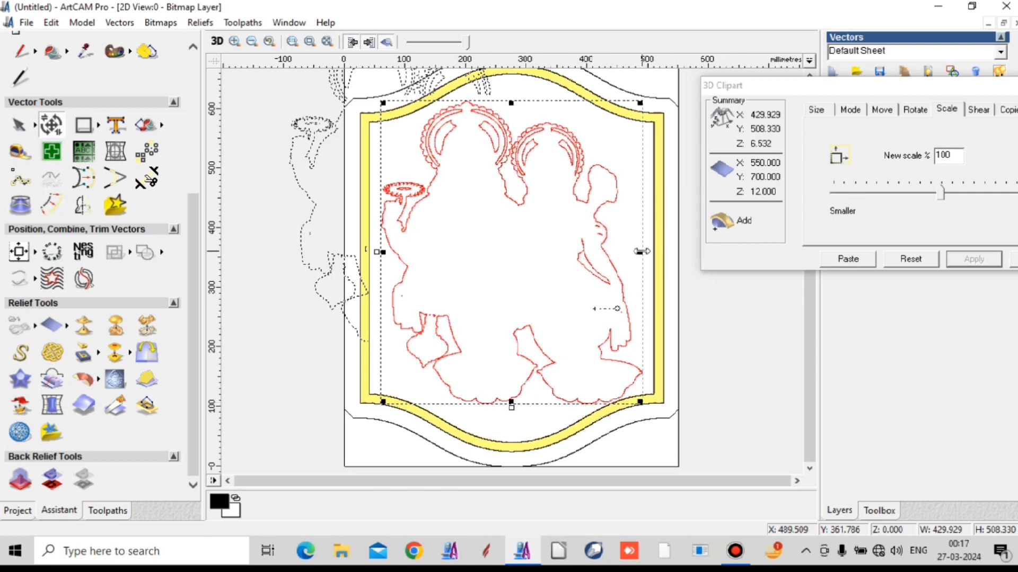
mouse_move(641, 251)
mouse_down()
mouse_move(591, 259)
mouse_move(660, 260)
mouse_move(648, 252)
mouse_up()
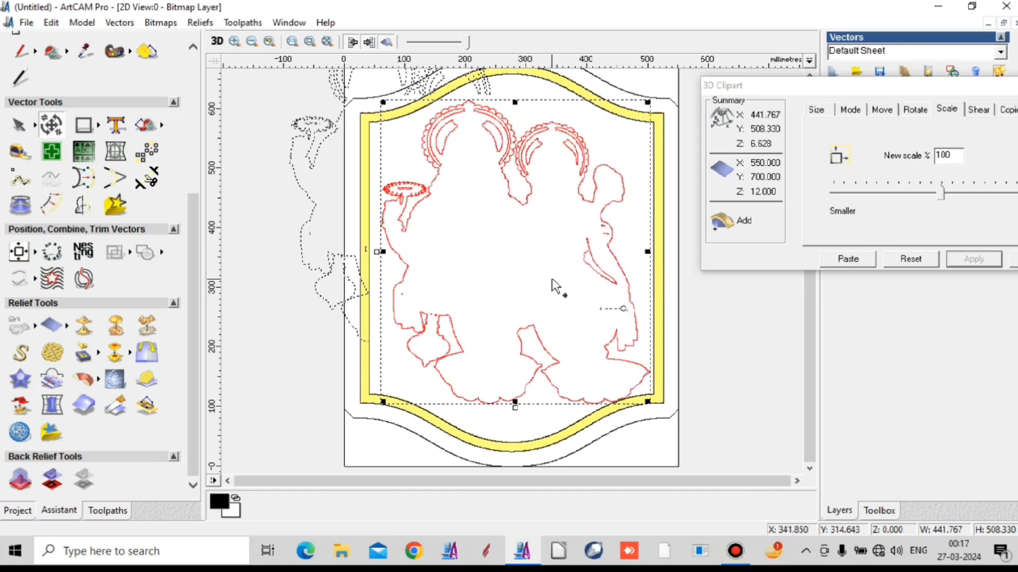
key(Left)
key(Left)
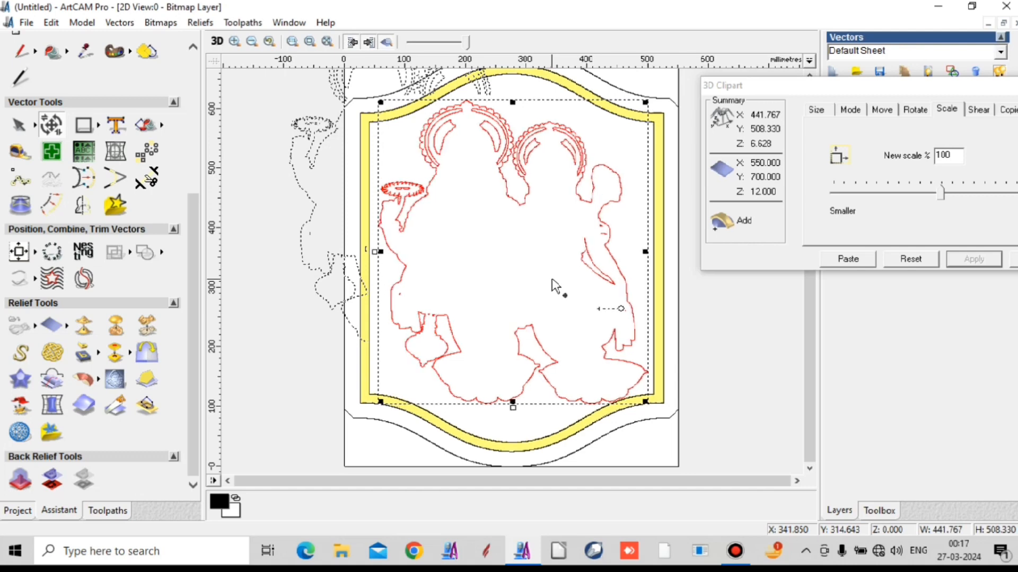
key(Left)
key(Left)
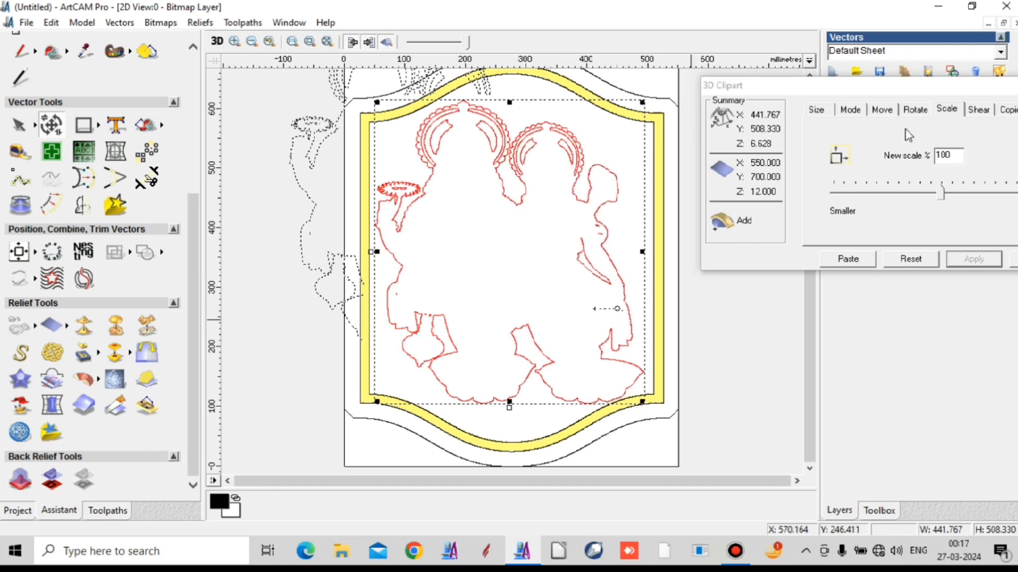
- Set the figure clipart's Z range to 12 mm and paste it into the relief layer
click(833, 111)
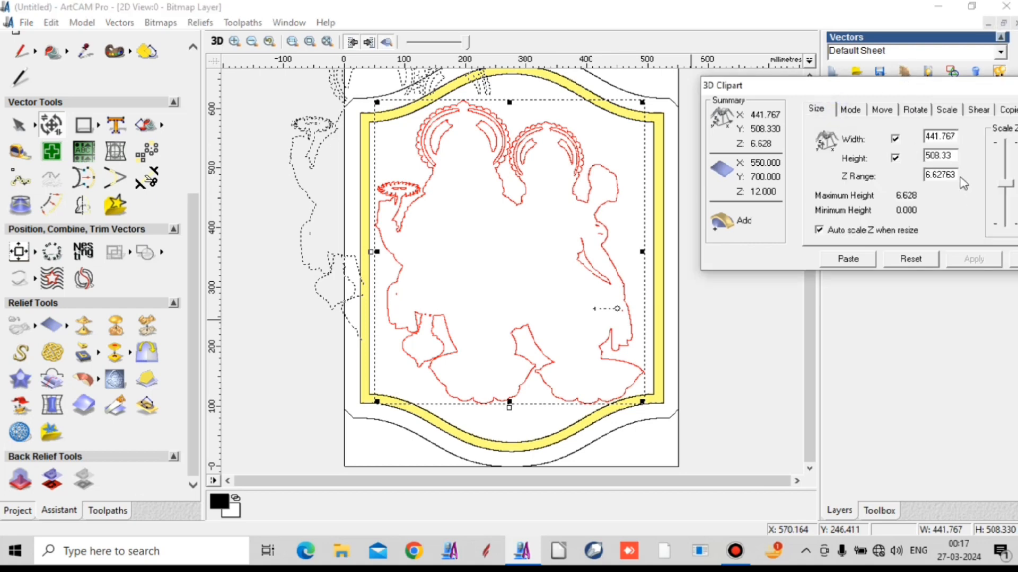
drag(954, 177, 895, 200)
text(12)
click(978, 261)
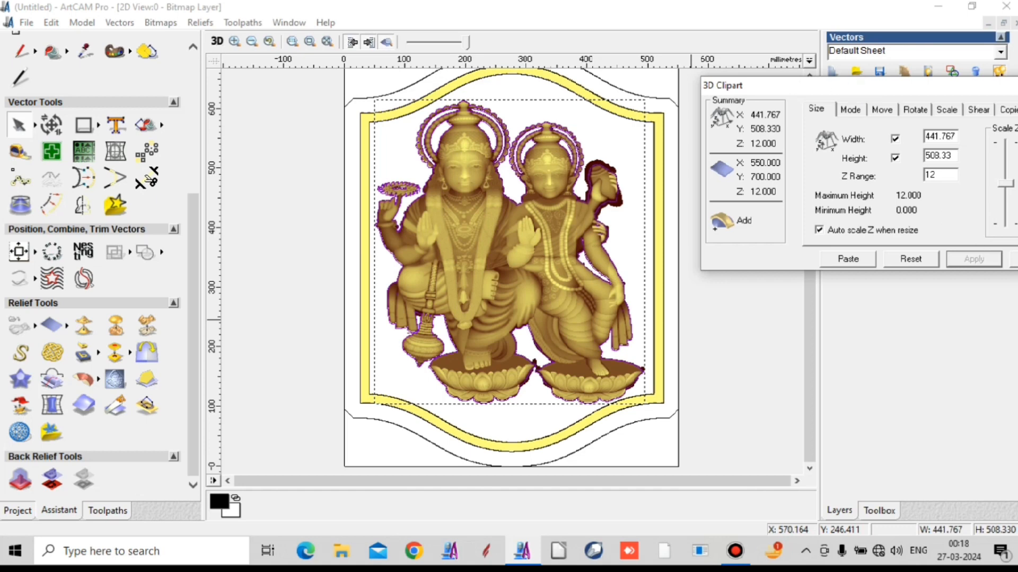
drag(854, 85, 791, 78)
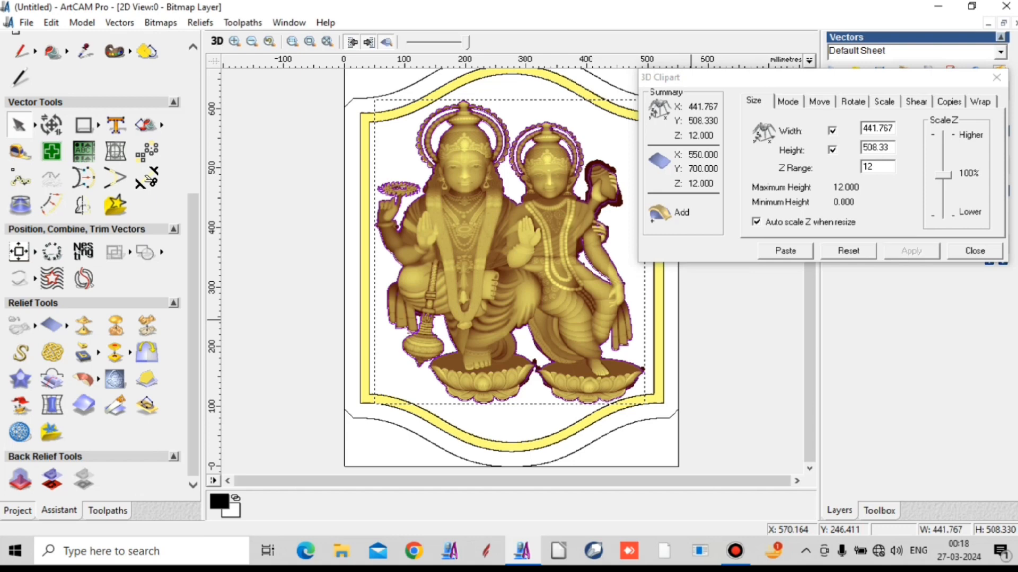
click(975, 251)
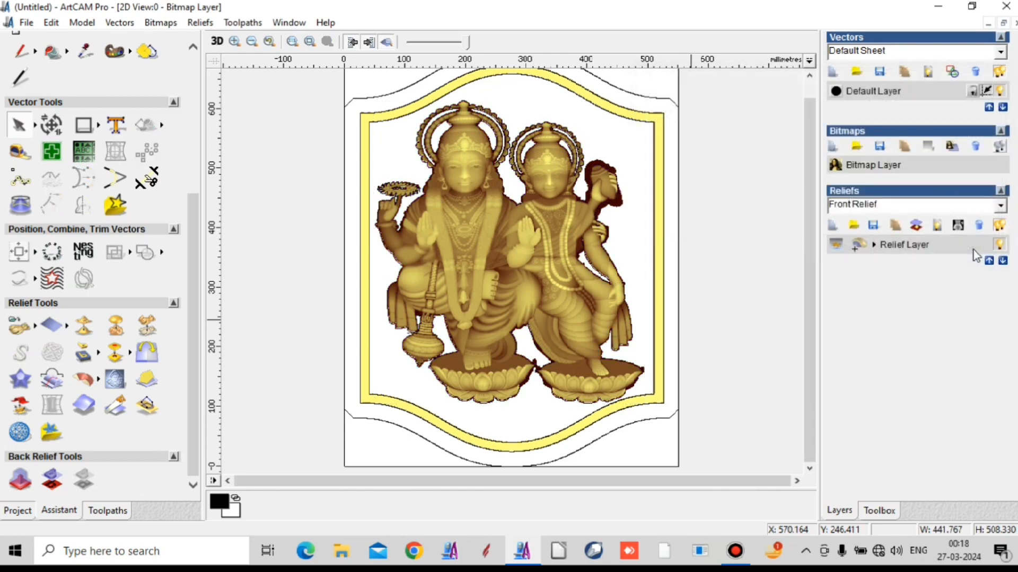
- Inspect the combined frame and figure relief in the 2D view and close up in 3D, and return to 2D
scroll(495, 307, down, 1)
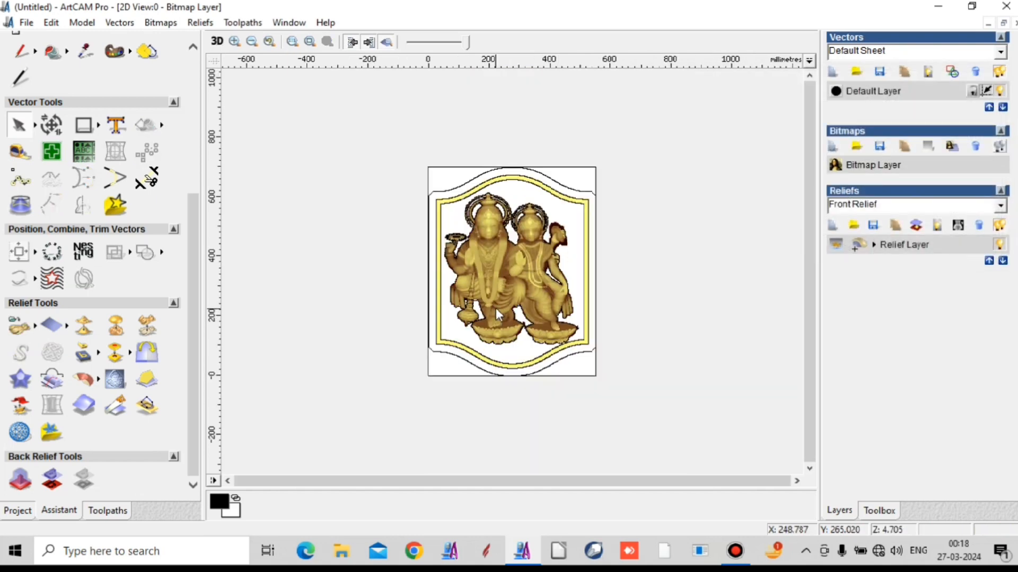
scroll(449, 234, up, 1)
scroll(529, 166, down, 1)
scroll(494, 249, up, 1)
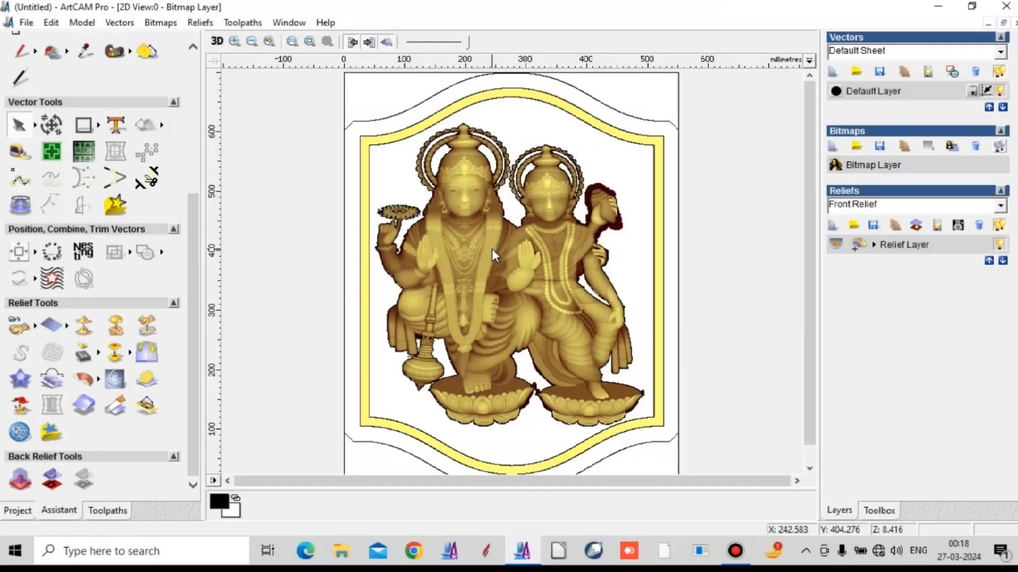
click(216, 43)
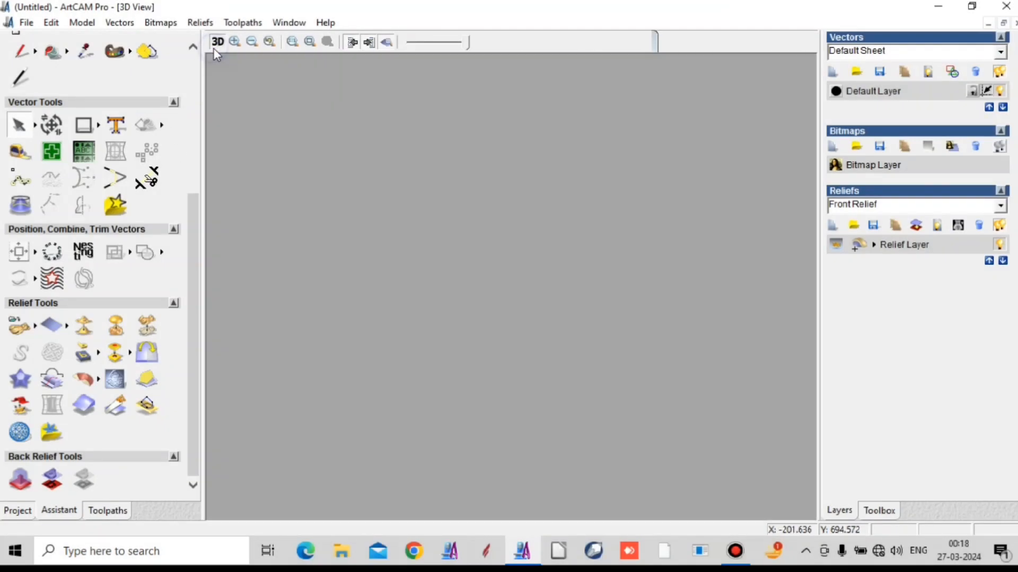
scroll(491, 320, up, 2)
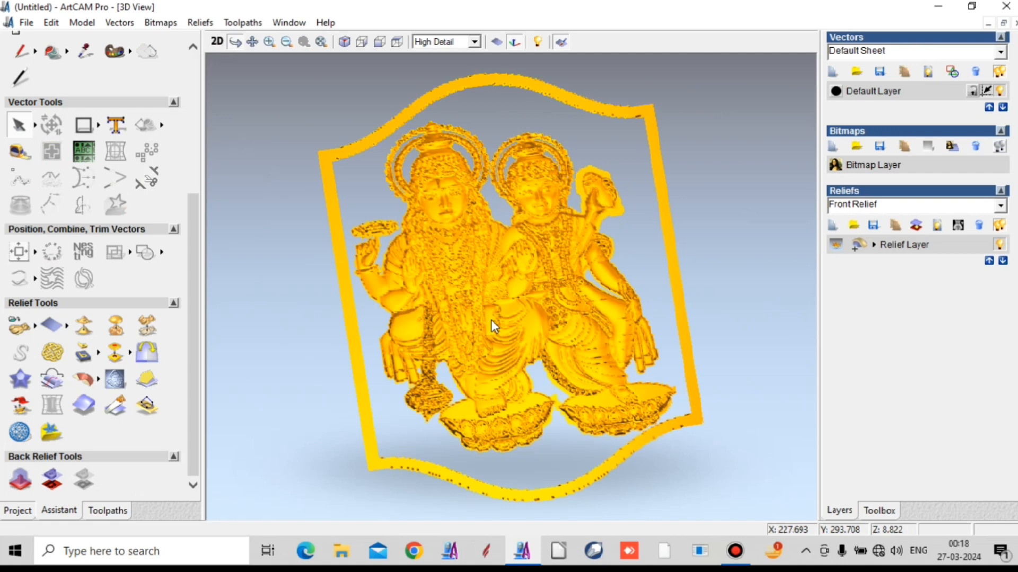
scroll(490, 320, up, 1)
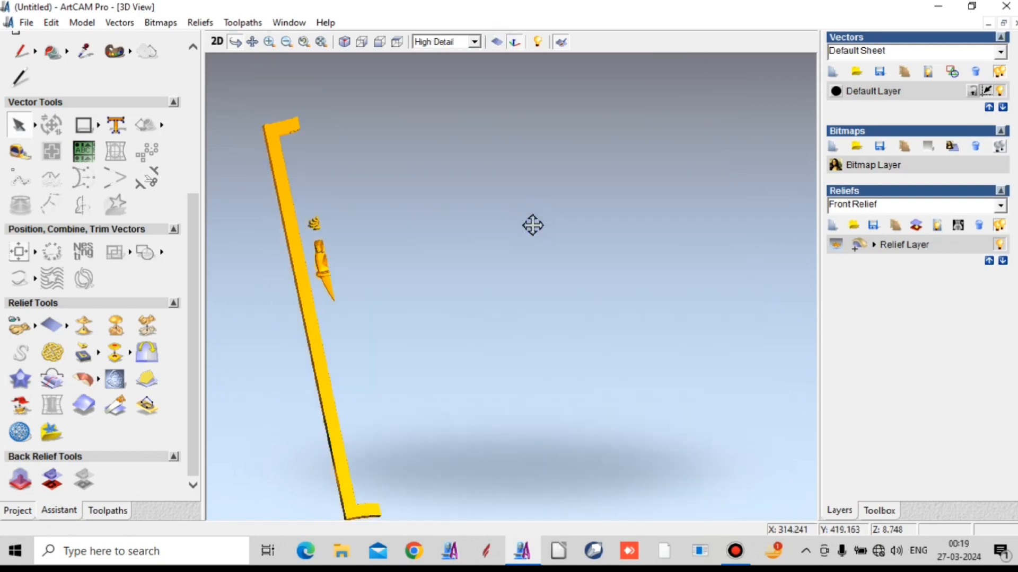
drag(533, 225, 577, 329)
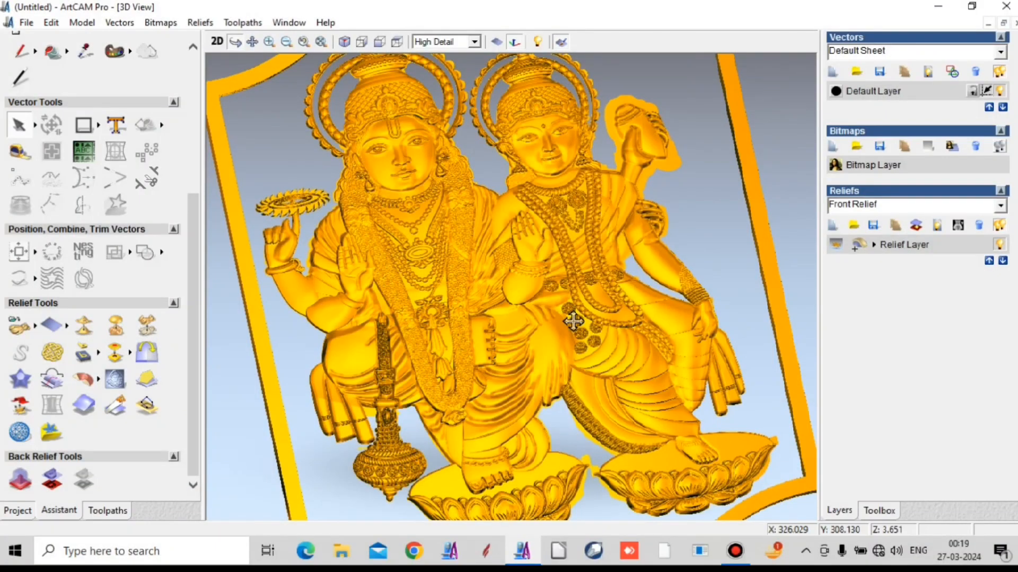
drag(574, 321, 609, 264)
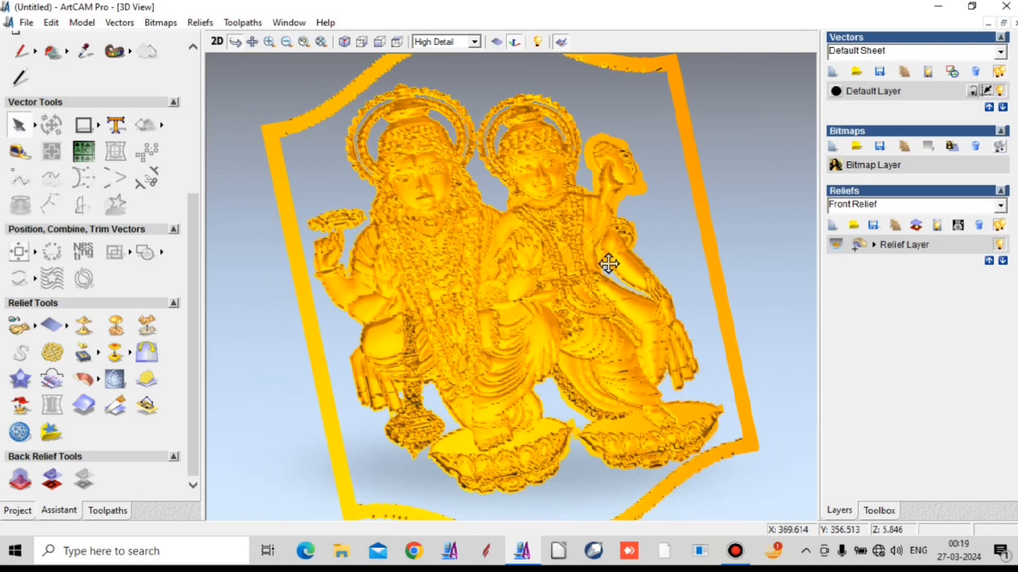
click(217, 42)
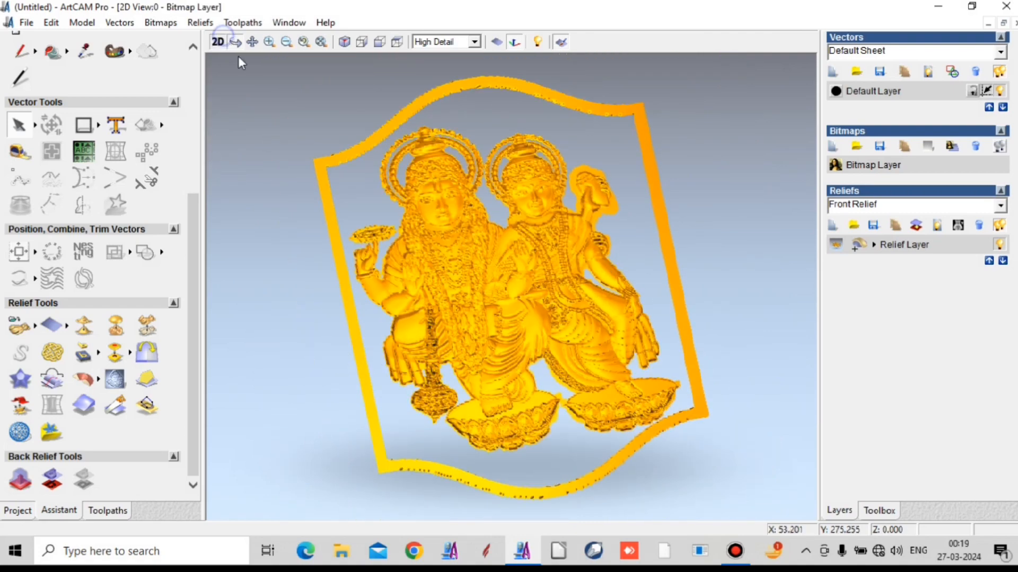
- Select the frame's outer vector and start a Machine Relief toolpath with the area to machine limited to the selected vector
click(375, 427)
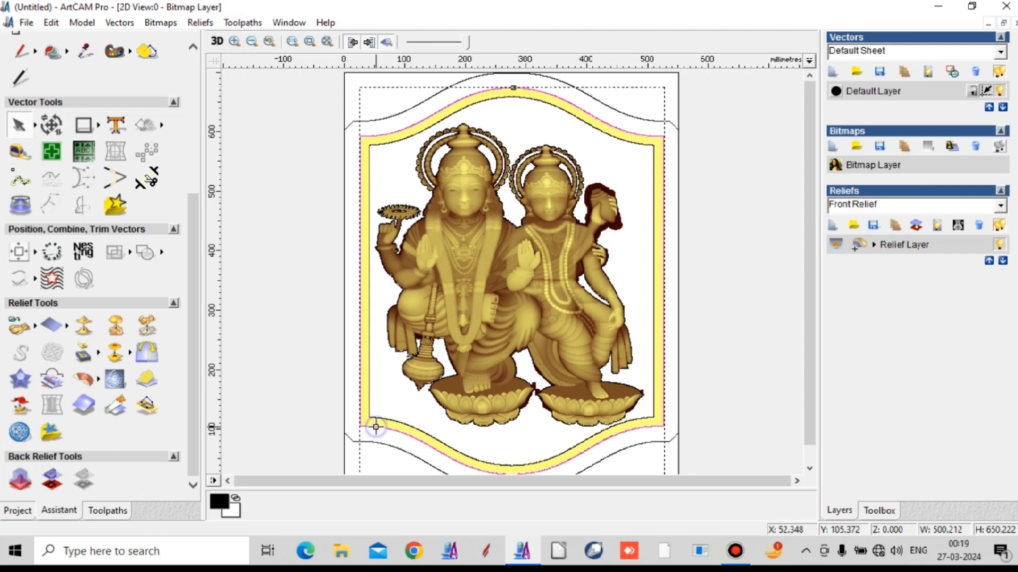
click(107, 511)
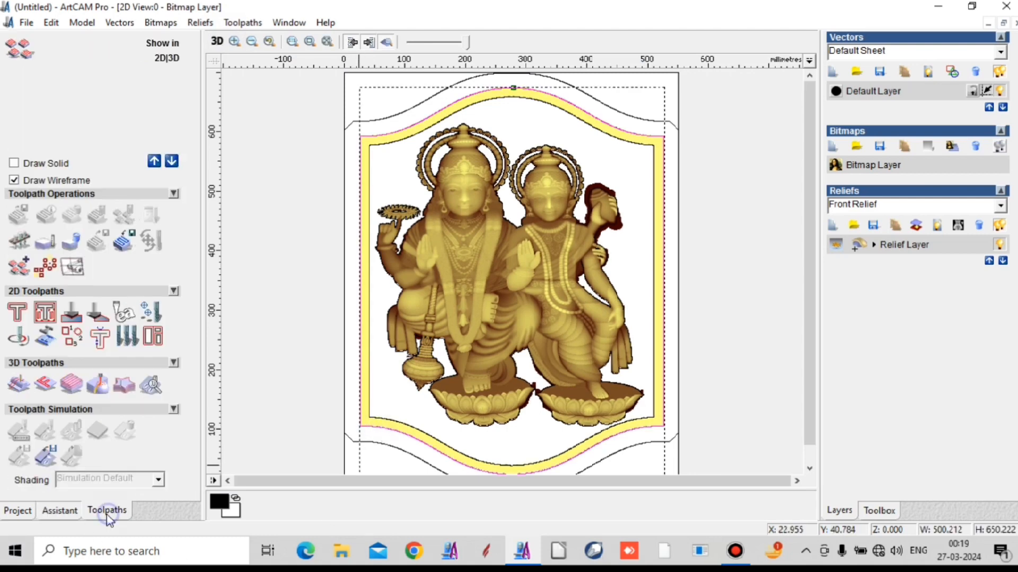
click(18, 384)
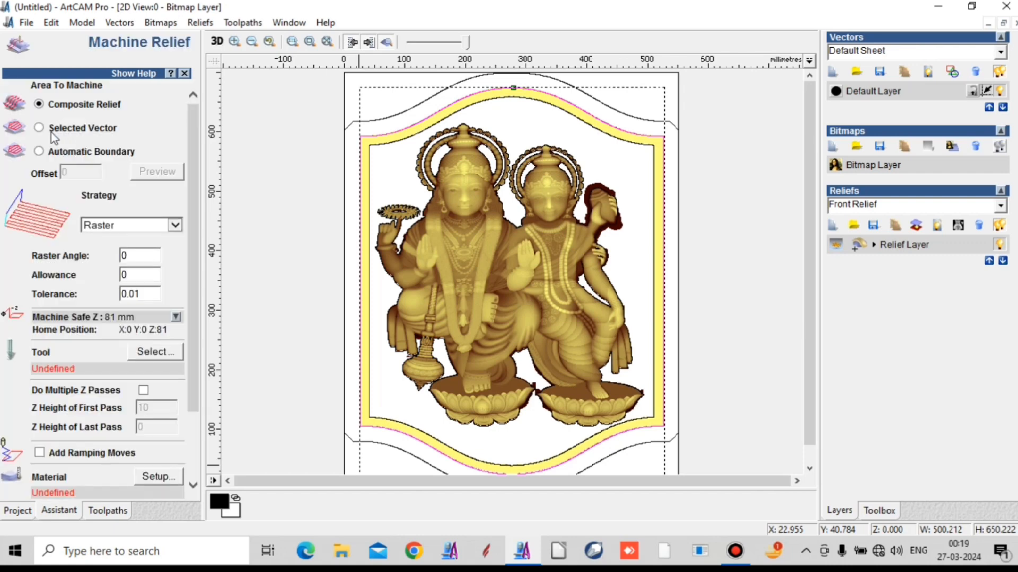
click(52, 132)
- Choose the Ball Nose 2 mm from the metric 3D Finishing tools as the Machine Relief tool
click(158, 352)
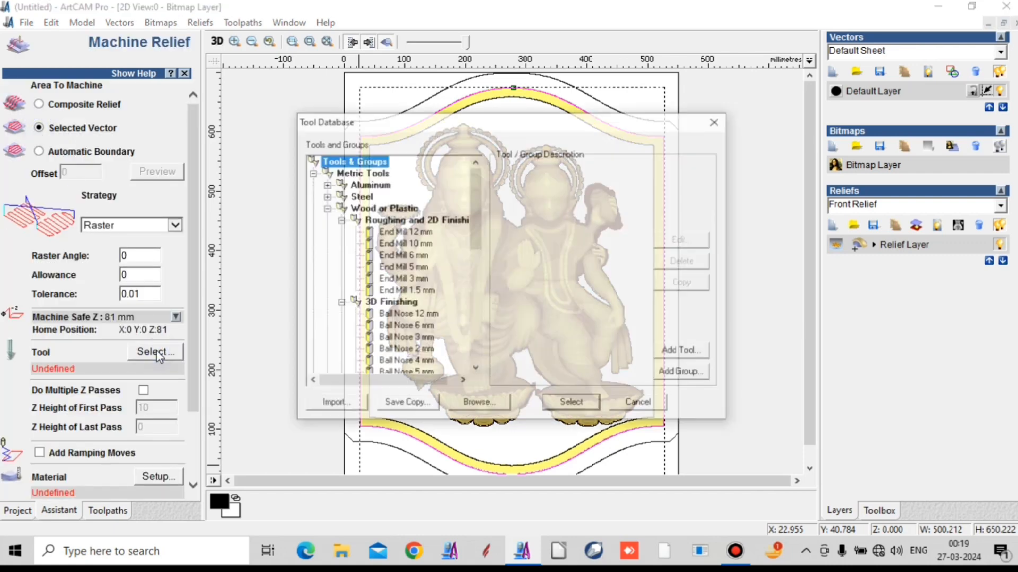
click(408, 350)
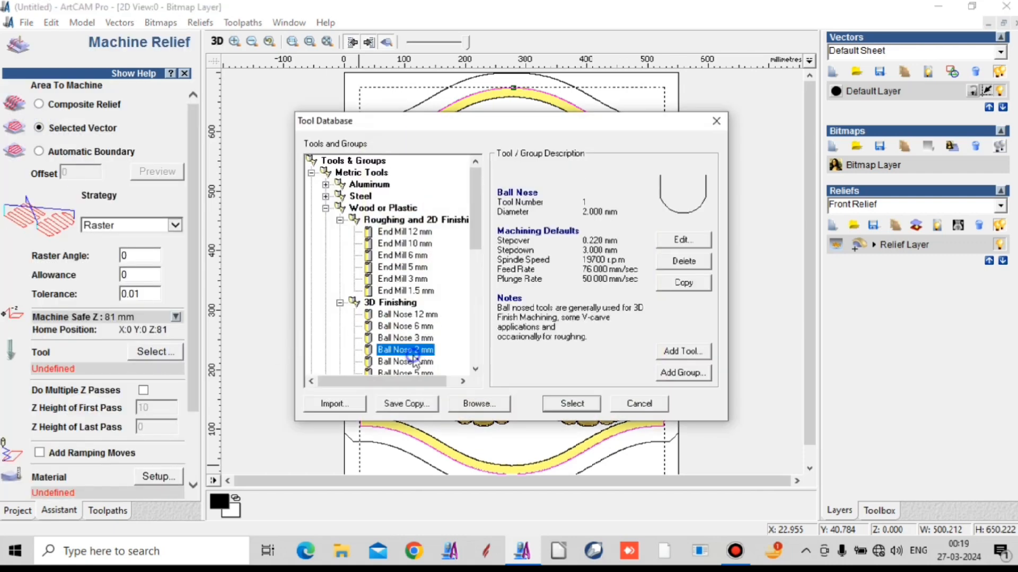
click(572, 403)
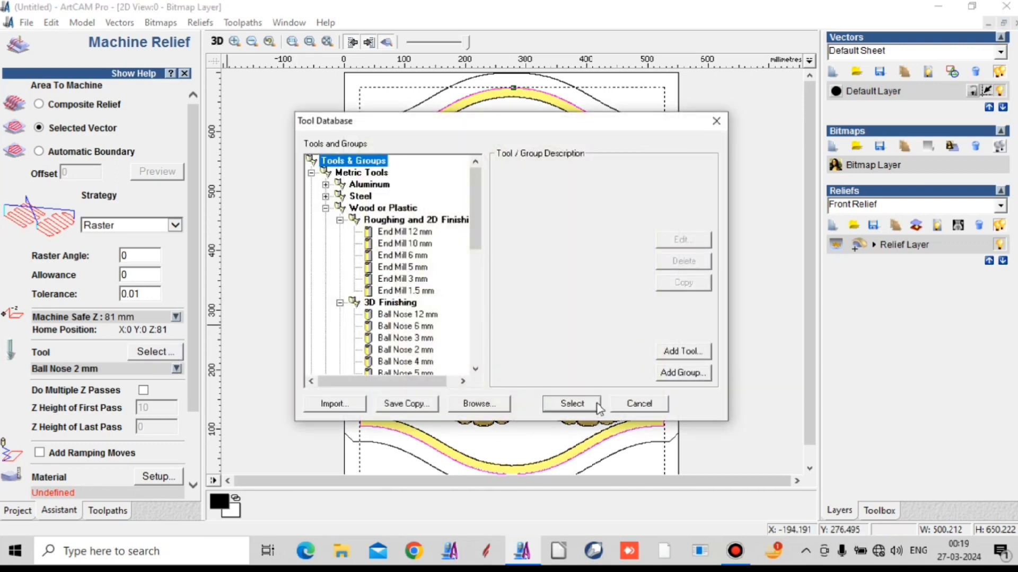
click(588, 405)
click(541, 311)
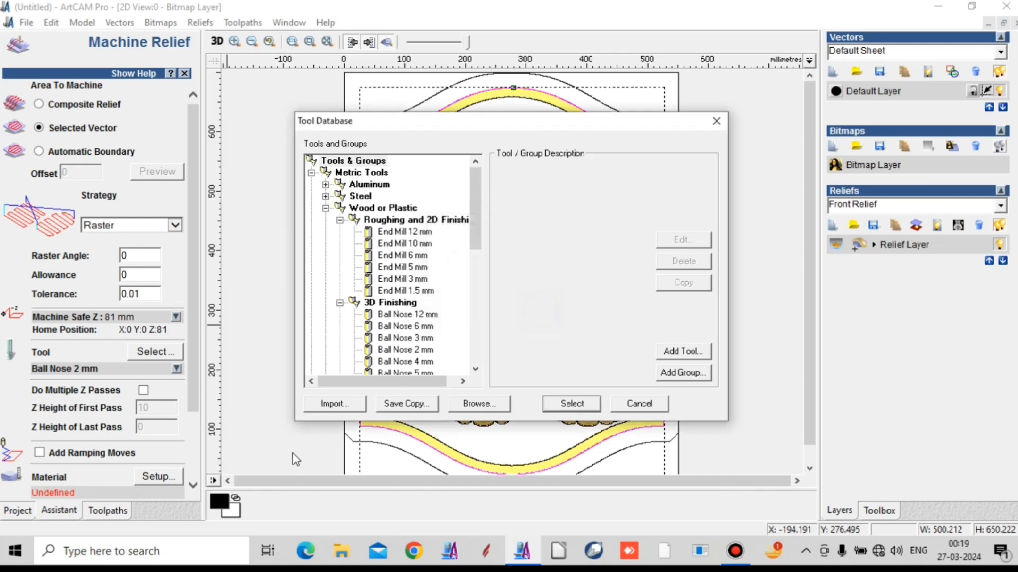
double_click(419, 350)
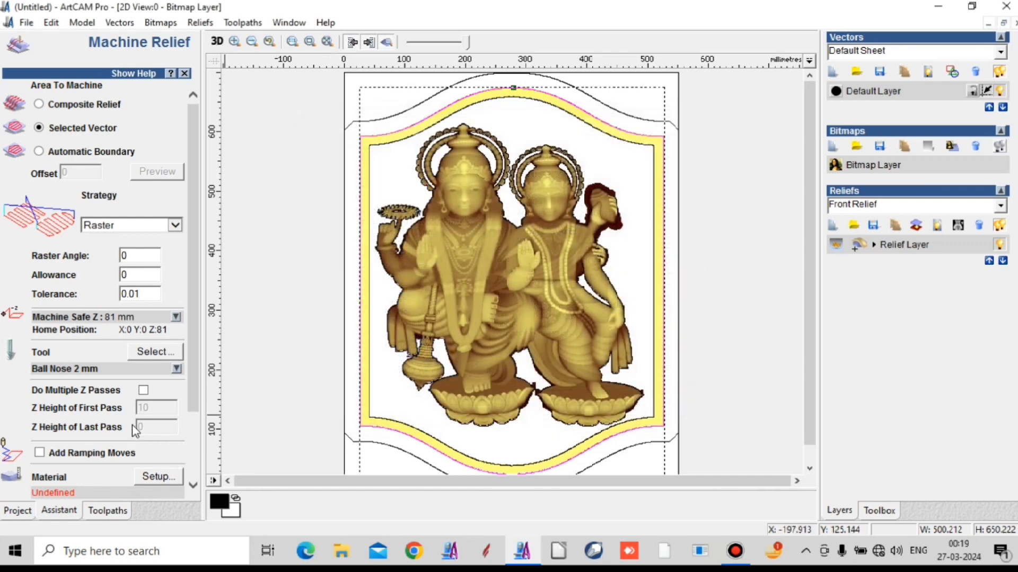
- Set the material thickness to 25 mm and position the model at the top of the material with a 0 mm top offset
click(159, 476)
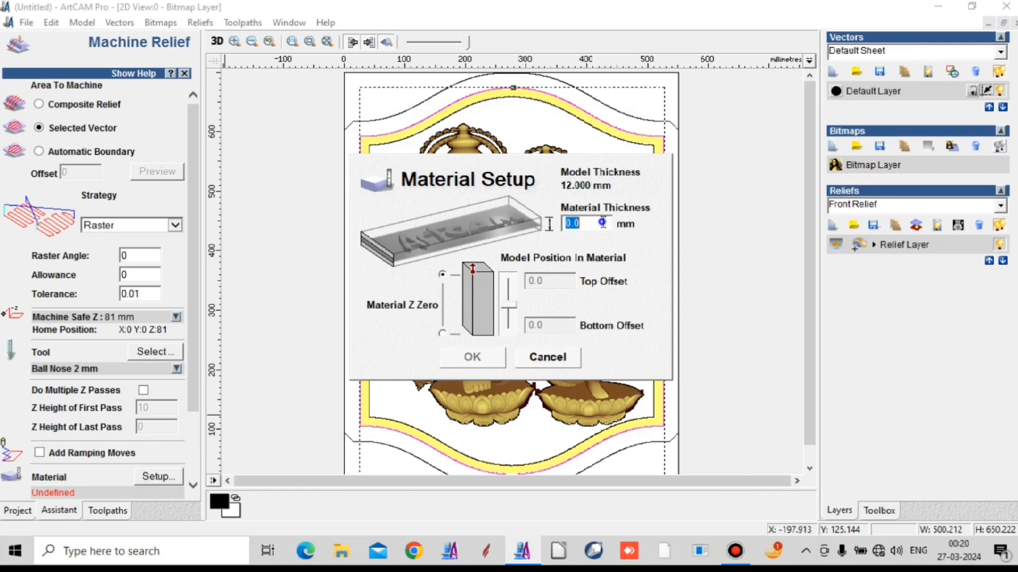
text(25)
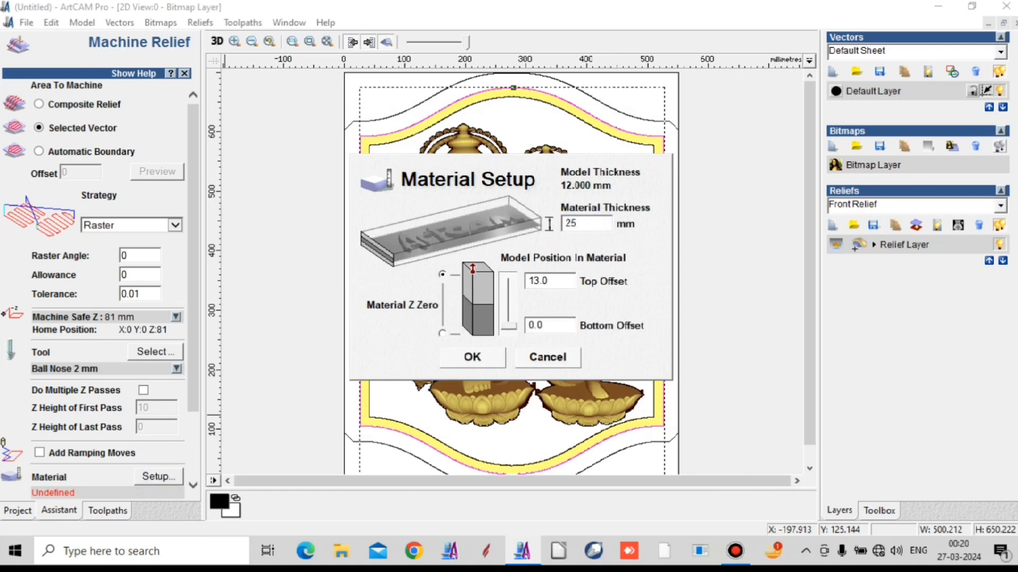
click(506, 301)
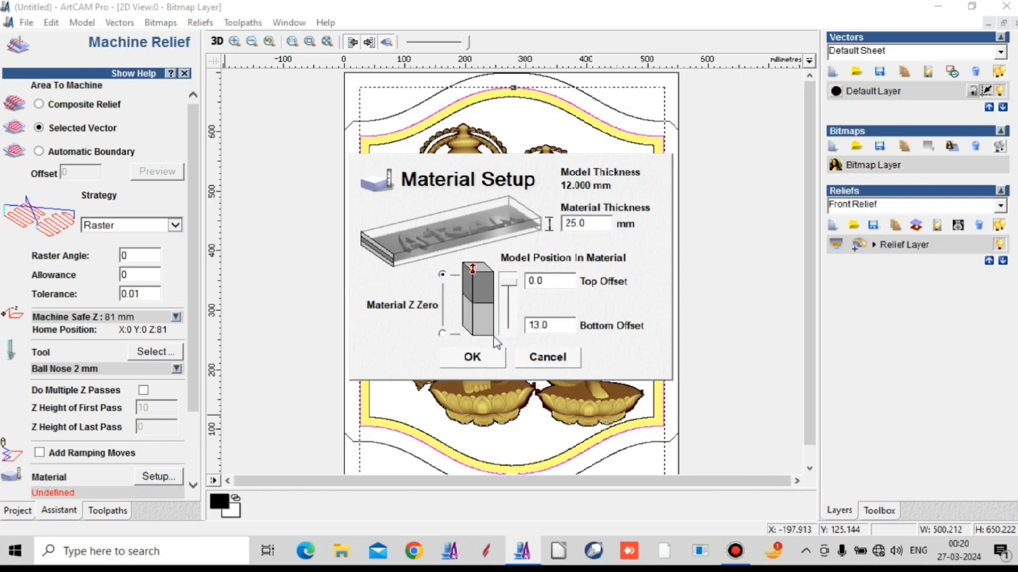
click(472, 357)
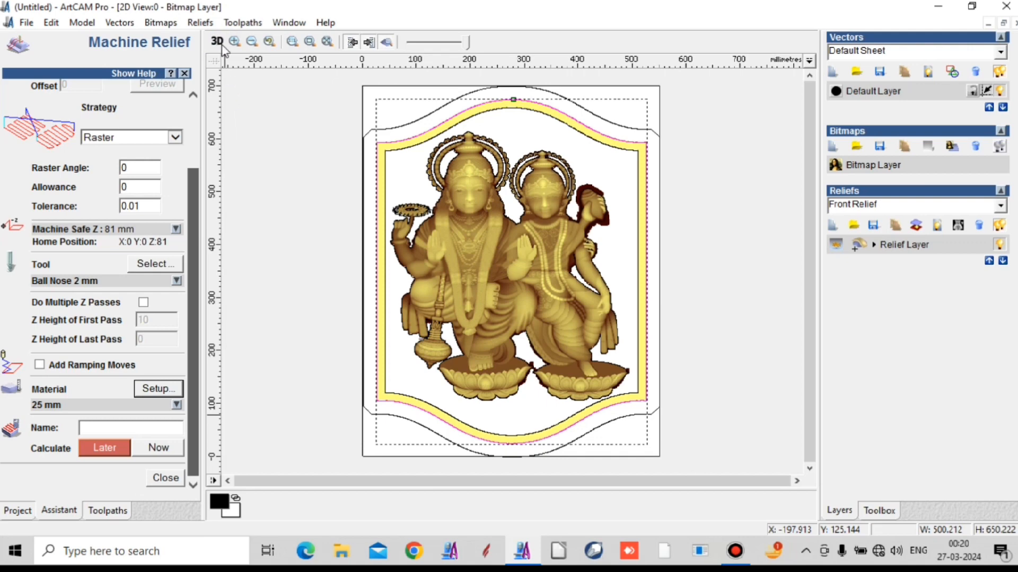
- Calculate the Machine Relief toolpath immediately, check it in the 3D view, and close the toolpath settings
click(216, 43)
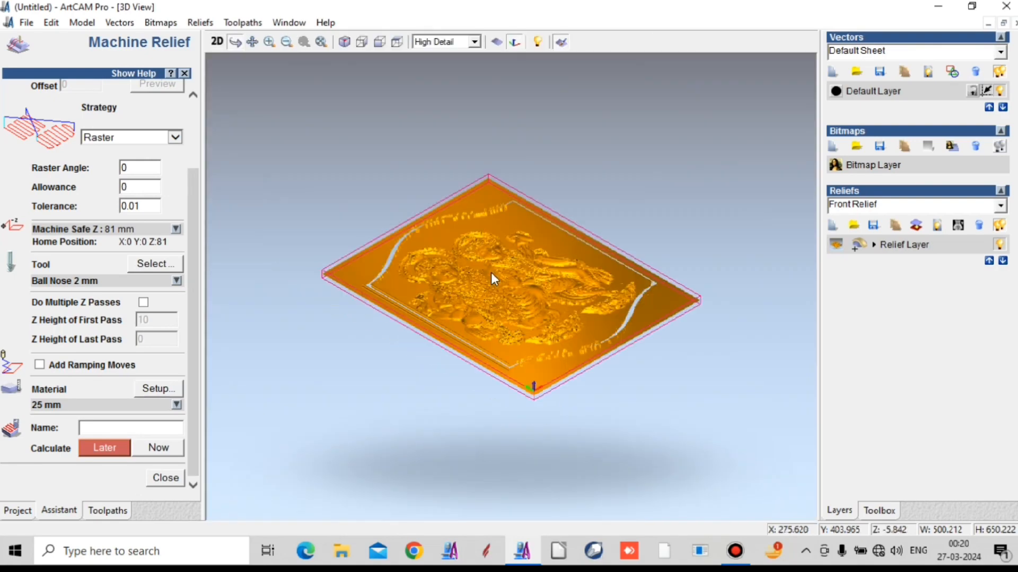
scroll(556, 371, up, 5)
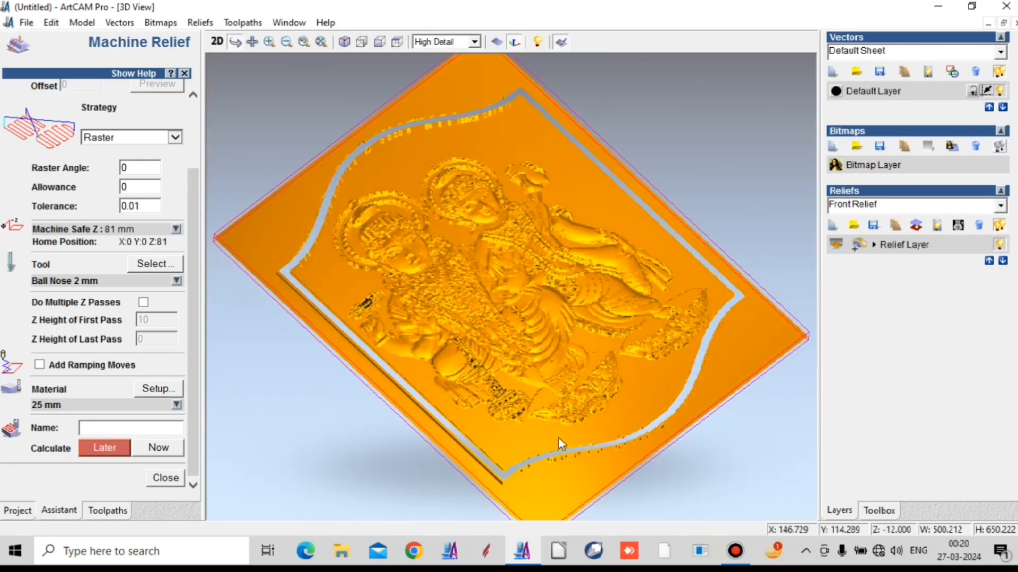
click(154, 452)
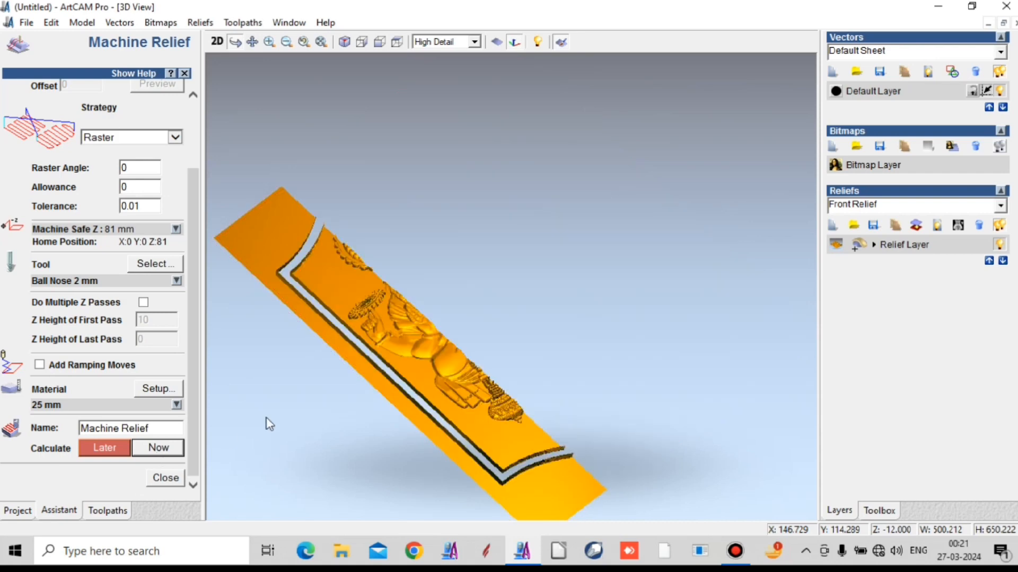
drag(418, 342, 500, 283)
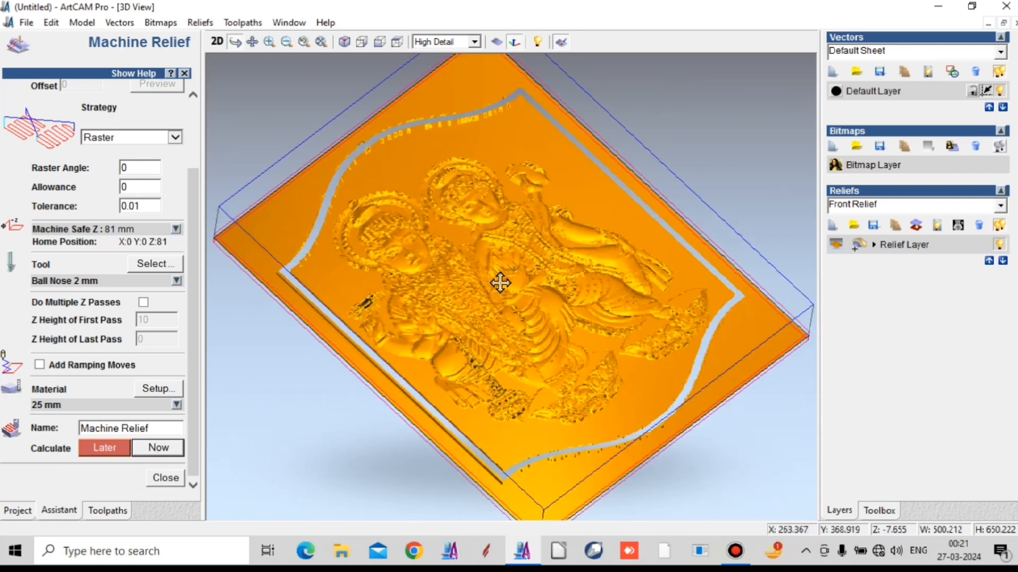
click(166, 478)
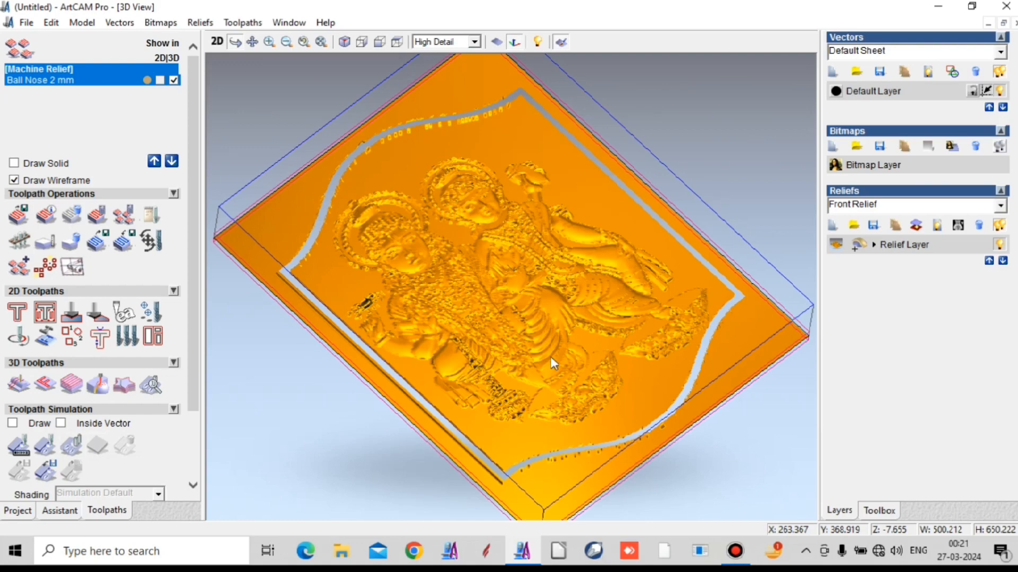
- Simulate the Machine Relief toolpath at Fast resolution on a block from 0 to -25 mm and view the result from another angle
click(69, 449)
click(68, 452)
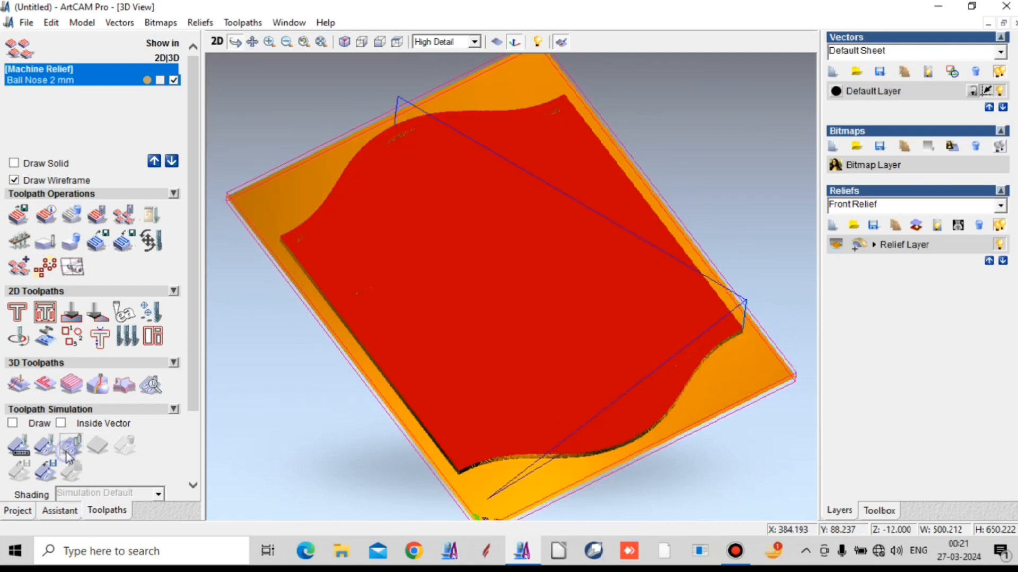
click(407, 285)
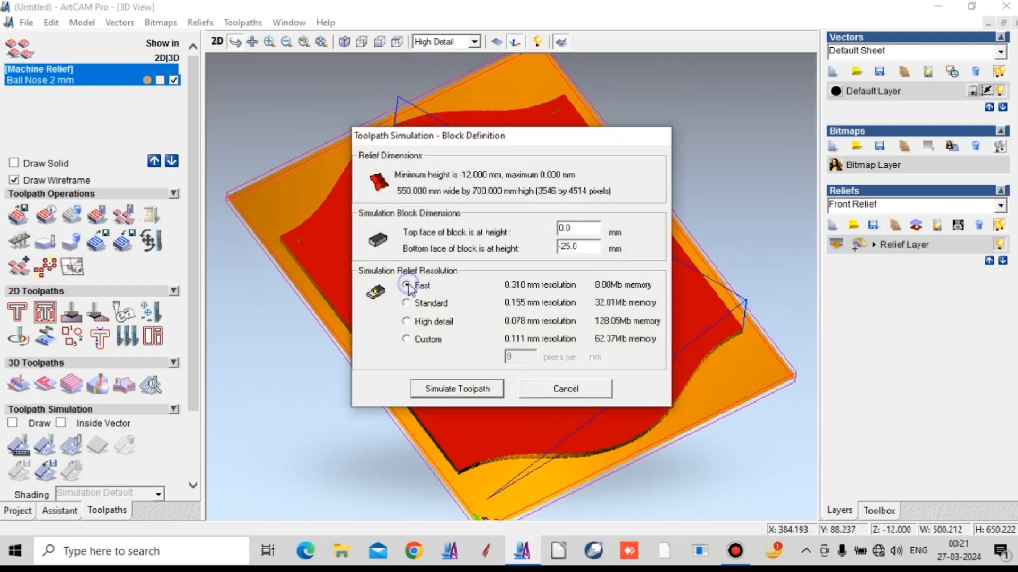
click(432, 396)
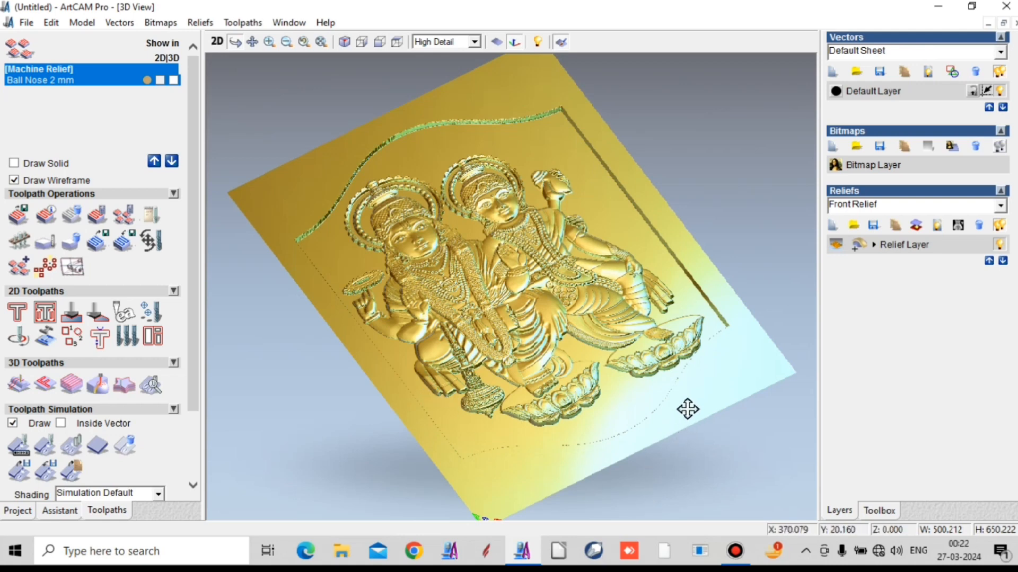
drag(690, 404, 623, 506)
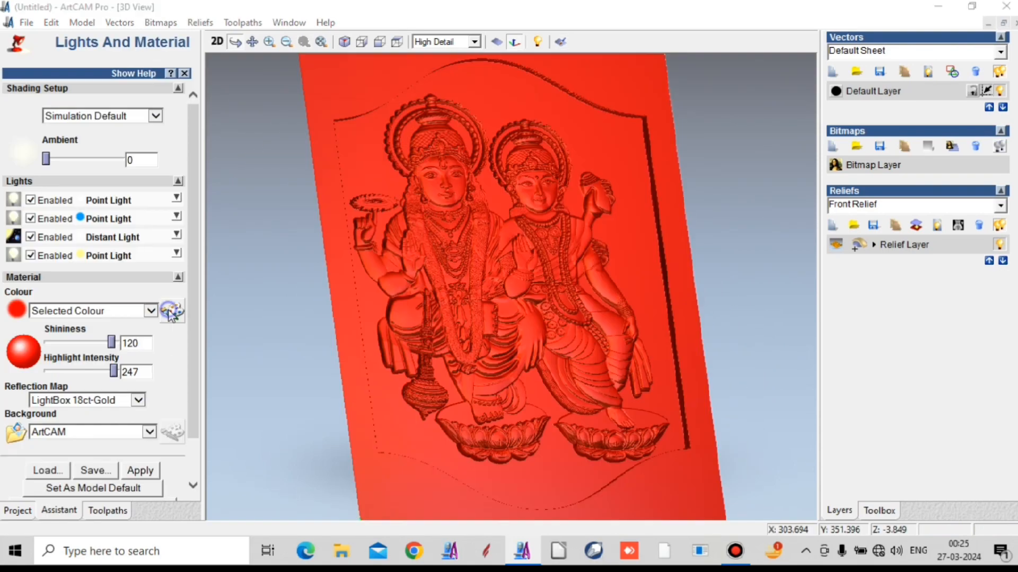
- Change the simulation's material colour to cyan and apply it
click(172, 312)
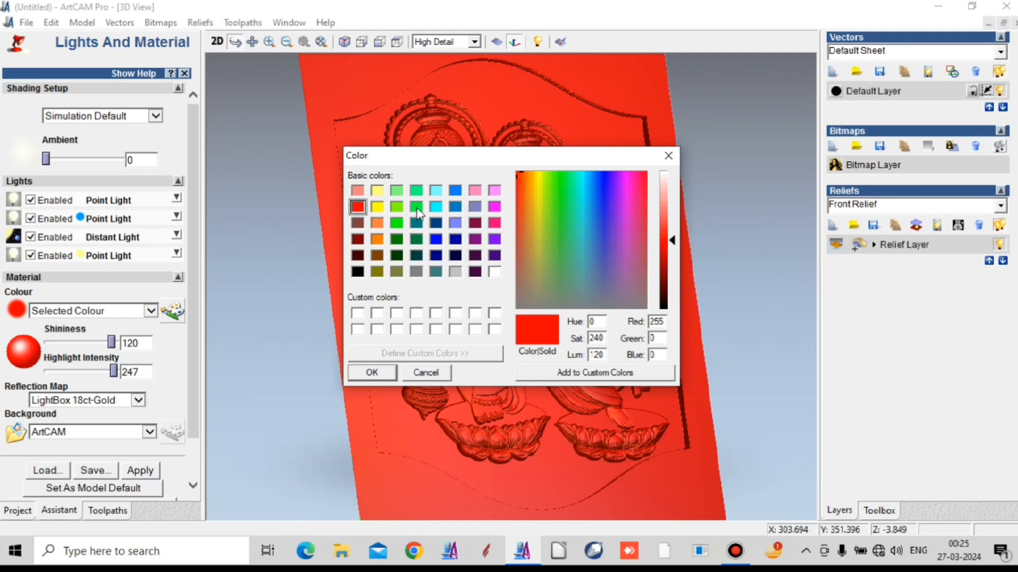
click(435, 206)
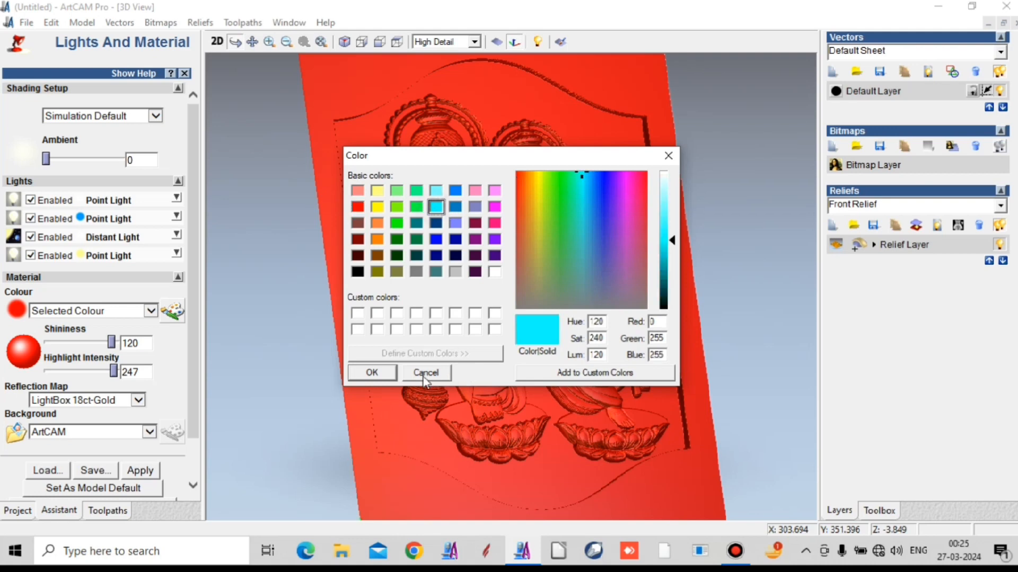
click(373, 371)
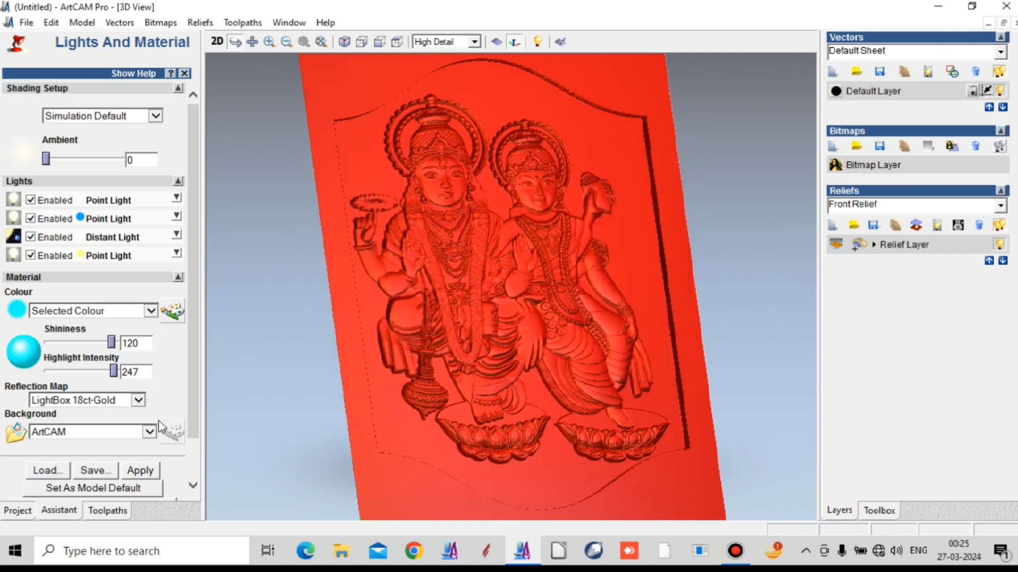
click(140, 470)
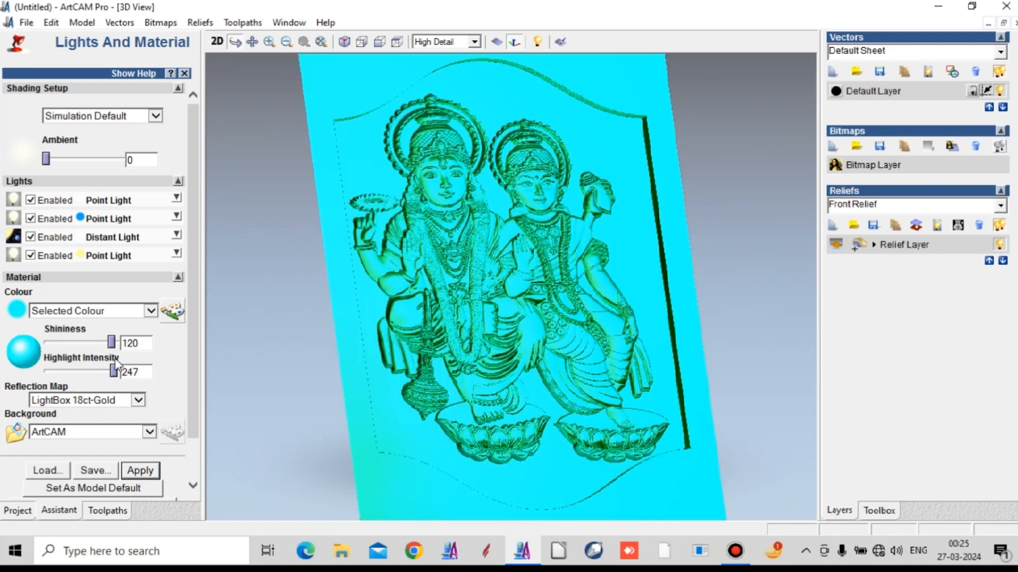
- Lower the material's shininess to 63 and its highlight intensity to 126, and apply both changes
drag(111, 341, 83, 344)
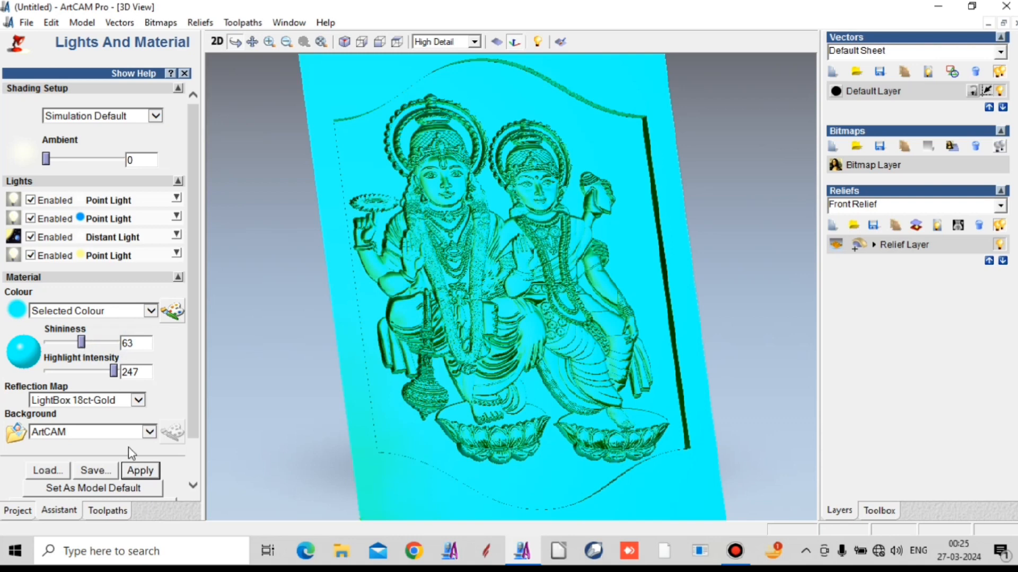
click(137, 473)
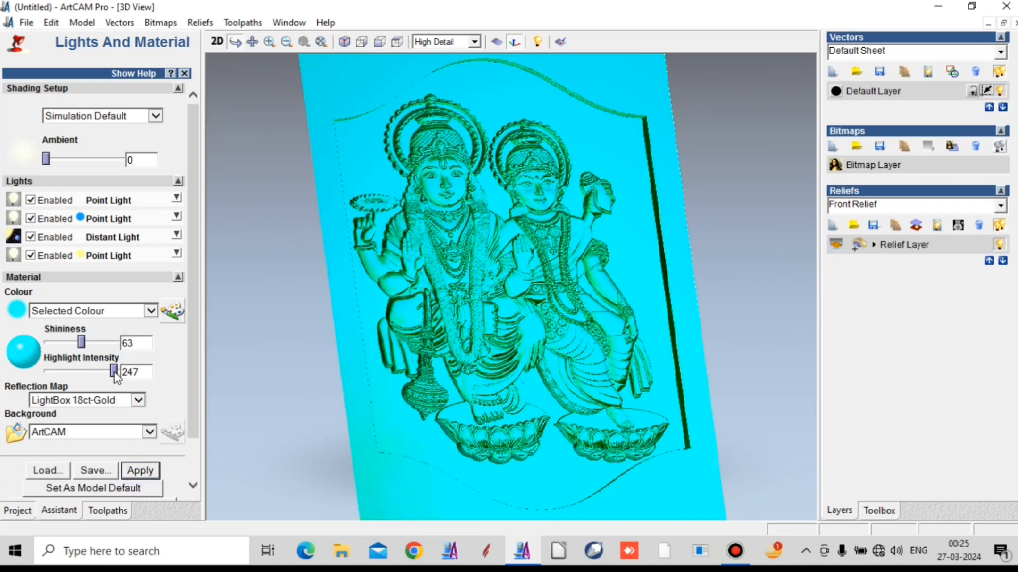
drag(113, 371, 82, 372)
click(140, 471)
- Change the simulation's material colour to dark green, apply it, and check the shaded relief in 3D
click(179, 312)
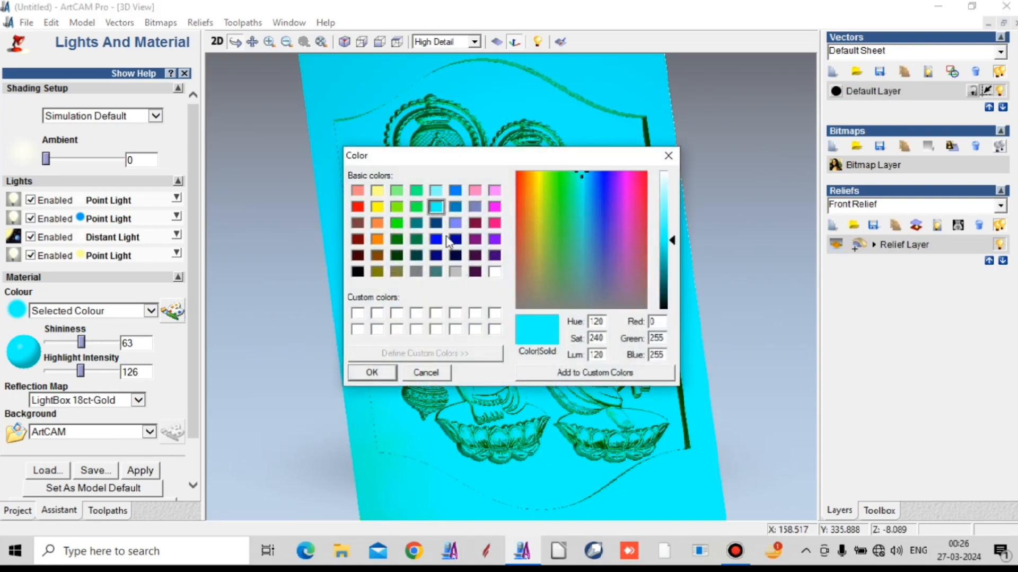
click(418, 240)
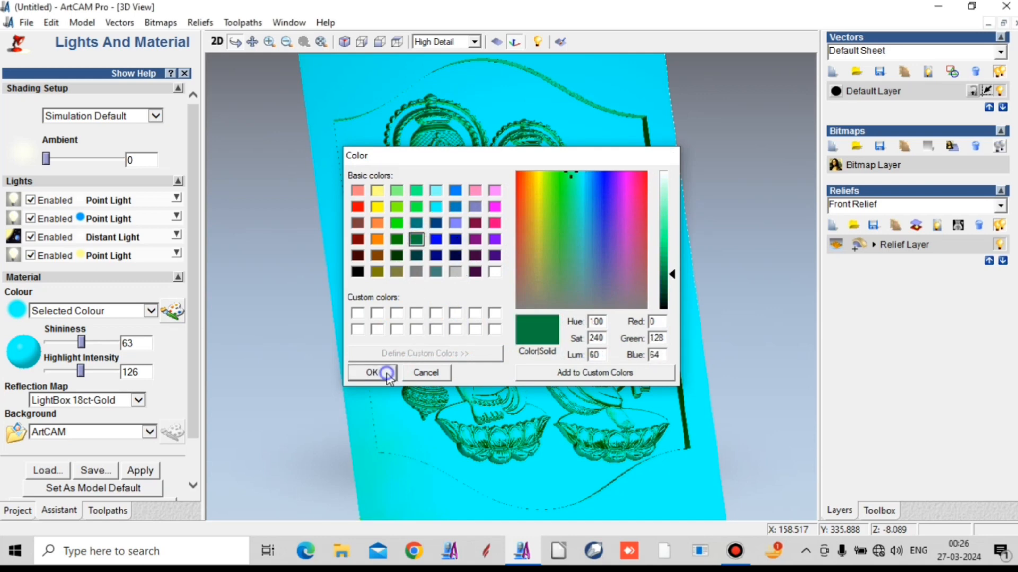
click(374, 371)
click(141, 471)
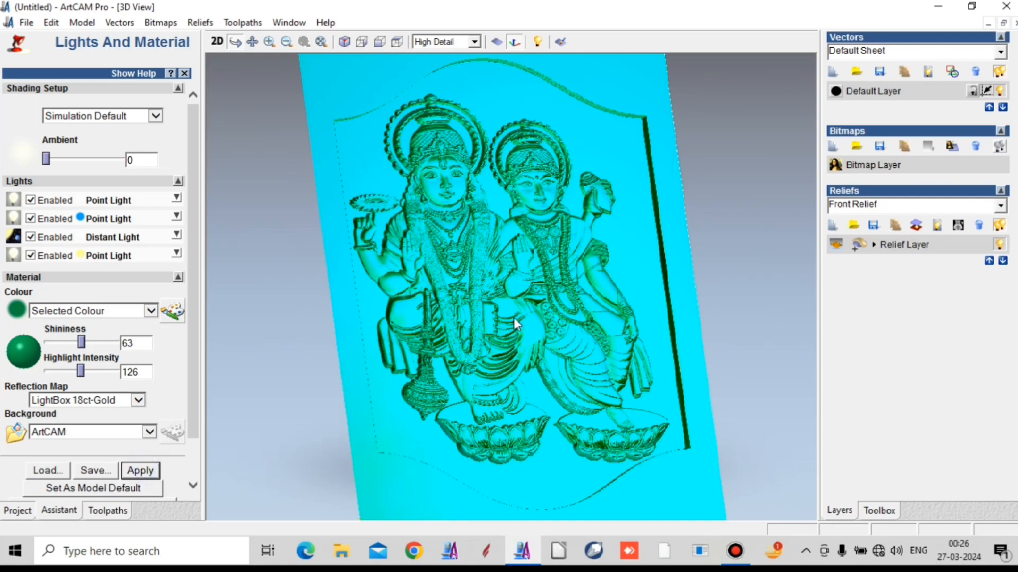
drag(514, 312, 511, 278)
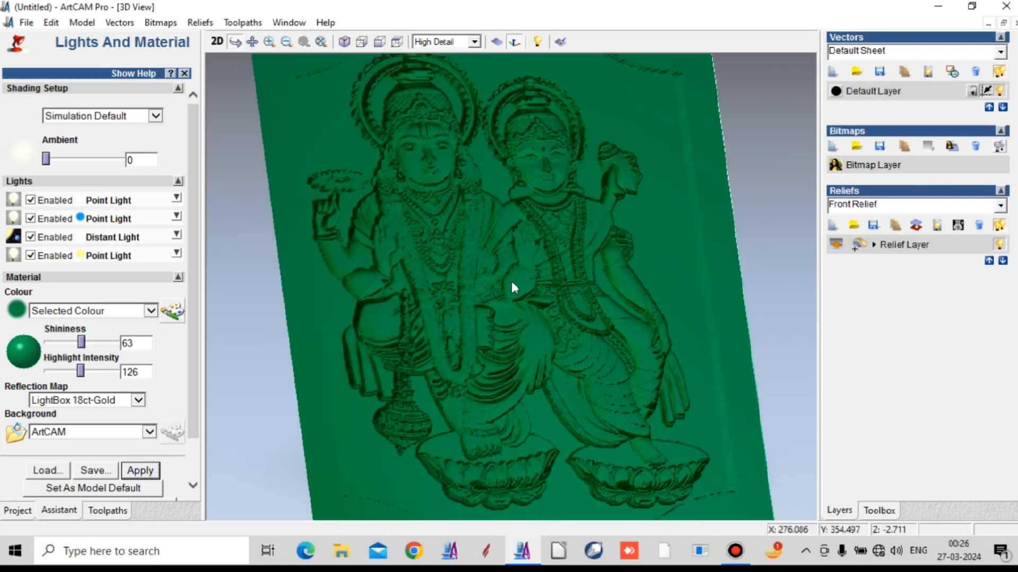
scroll(512, 286, down, 2)
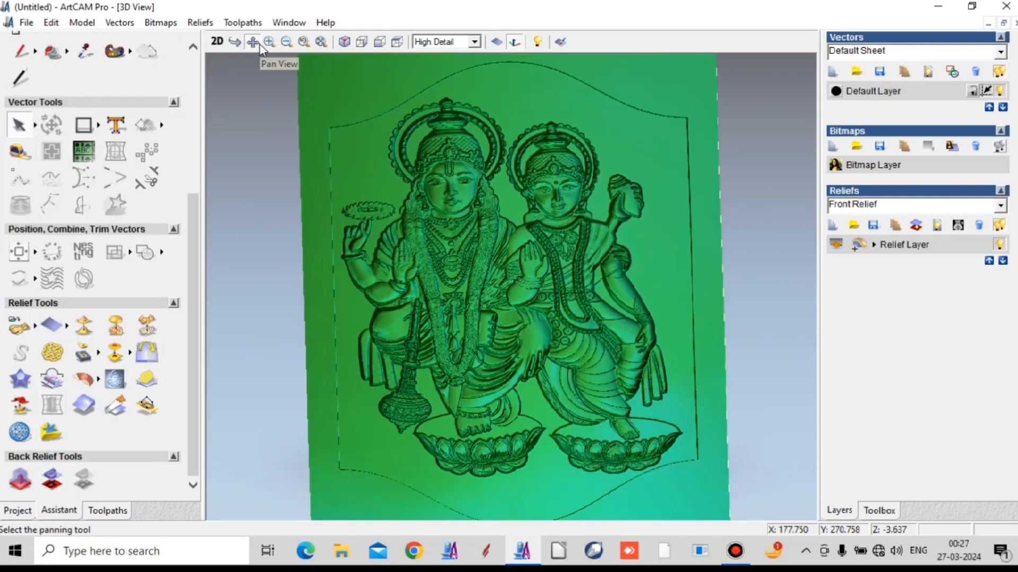
- Set the 3D view to draw the Front Relief, Material, Machine Relief - Ball Nose 2 mm and Simulation objects together
click(230, 48)
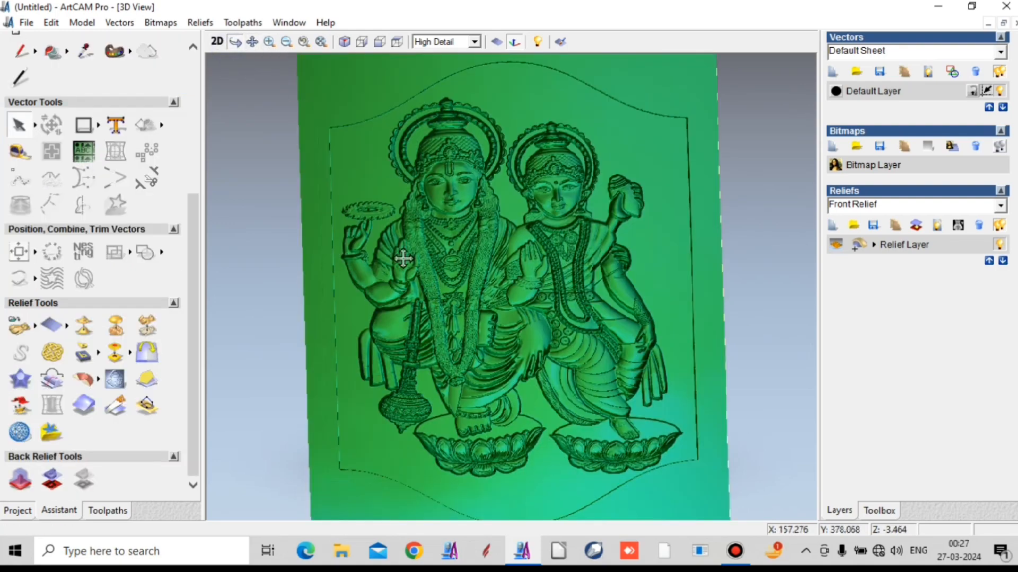
mouse_move(405, 256)
mouse_down()
mouse_move(447, 277)
mouse_move(505, 260)
mouse_move(536, 198)
mouse_move(523, 174)
mouse_move(461, 171)
mouse_move(441, 236)
mouse_move(494, 298)
mouse_move(536, 320)
mouse_up()
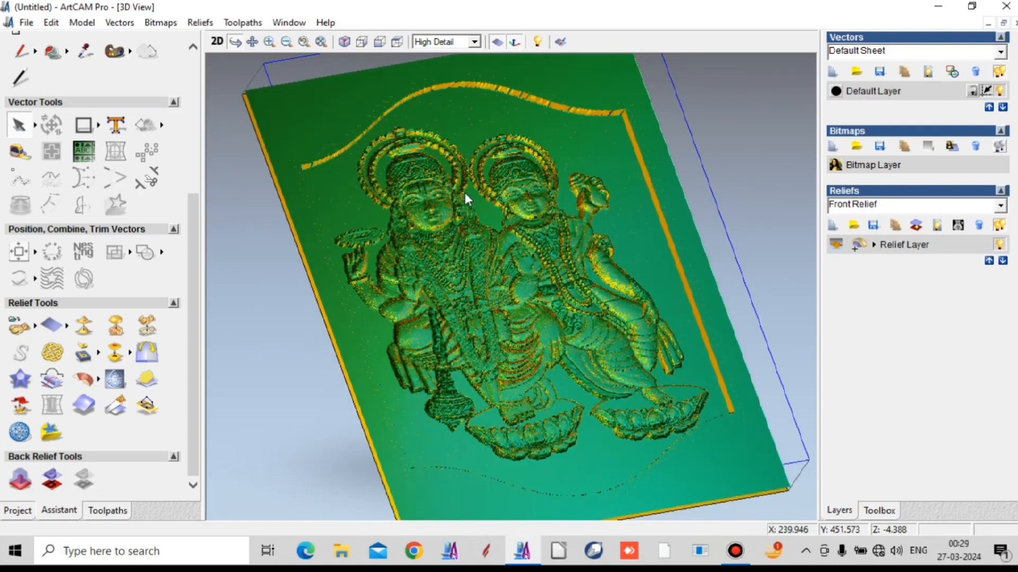
scroll(464, 192, up, 3)
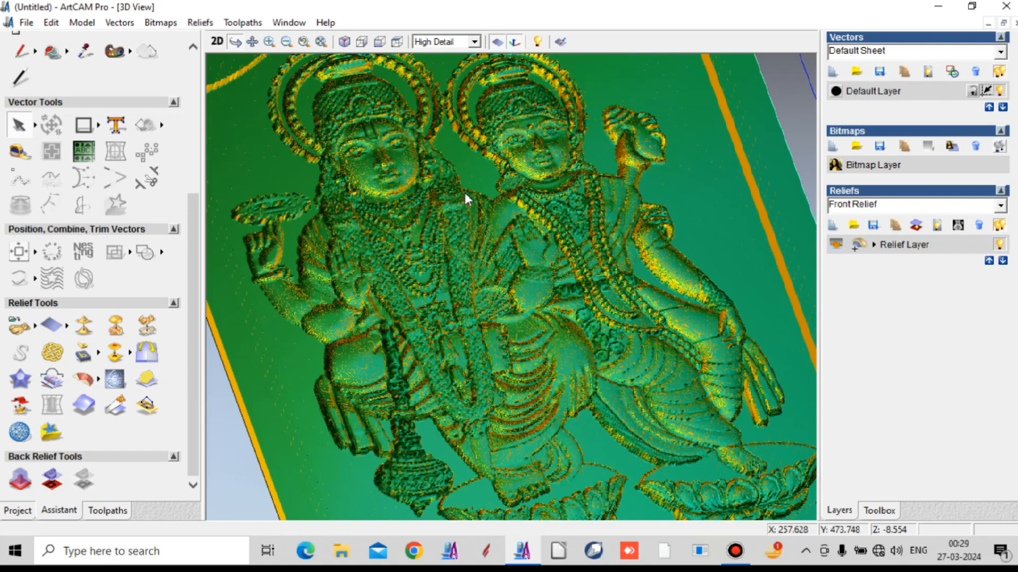
scroll(464, 192, down, 3)
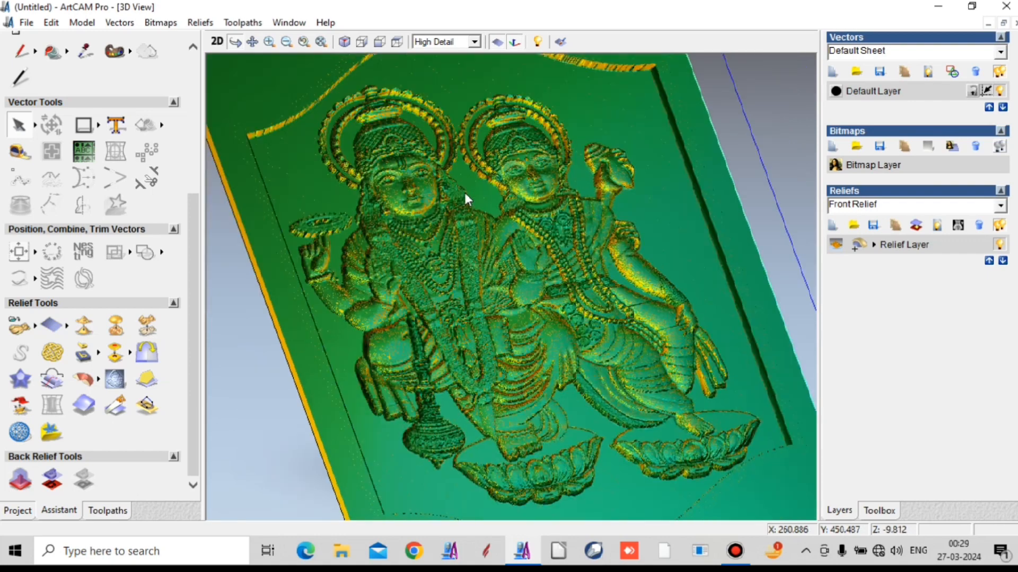
click(537, 43)
click(448, 256)
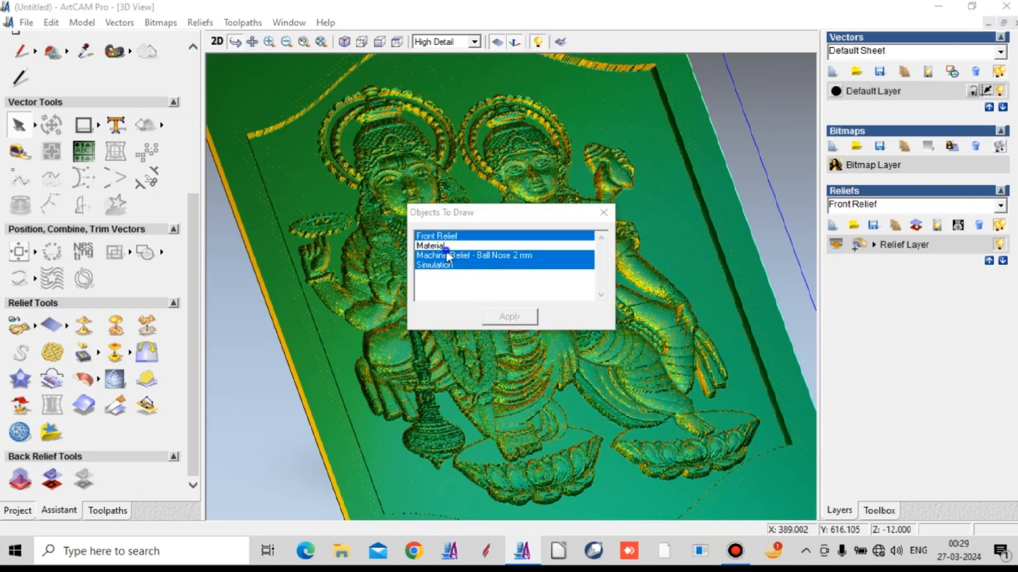
click(447, 247)
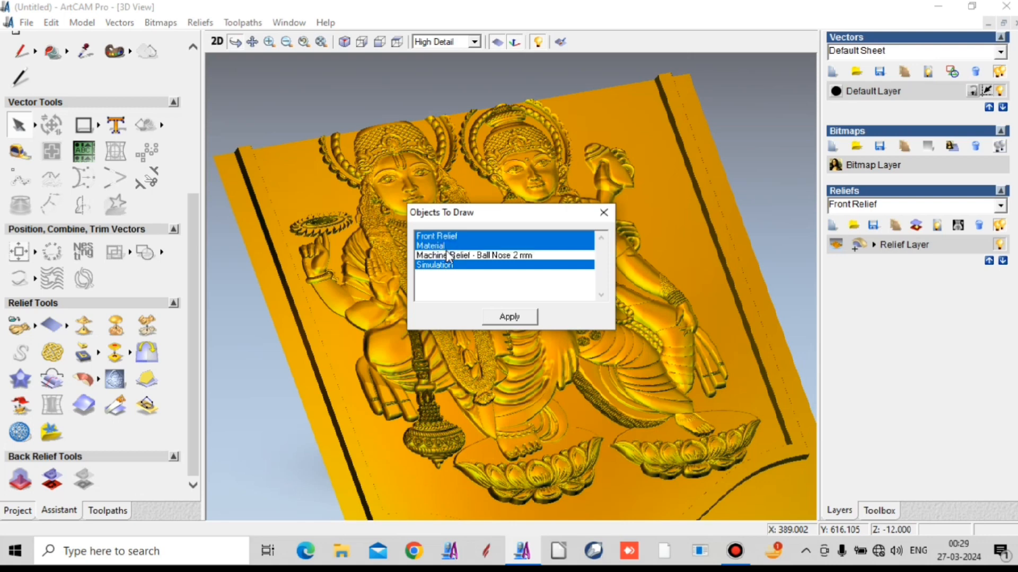
click(449, 257)
click(517, 317)
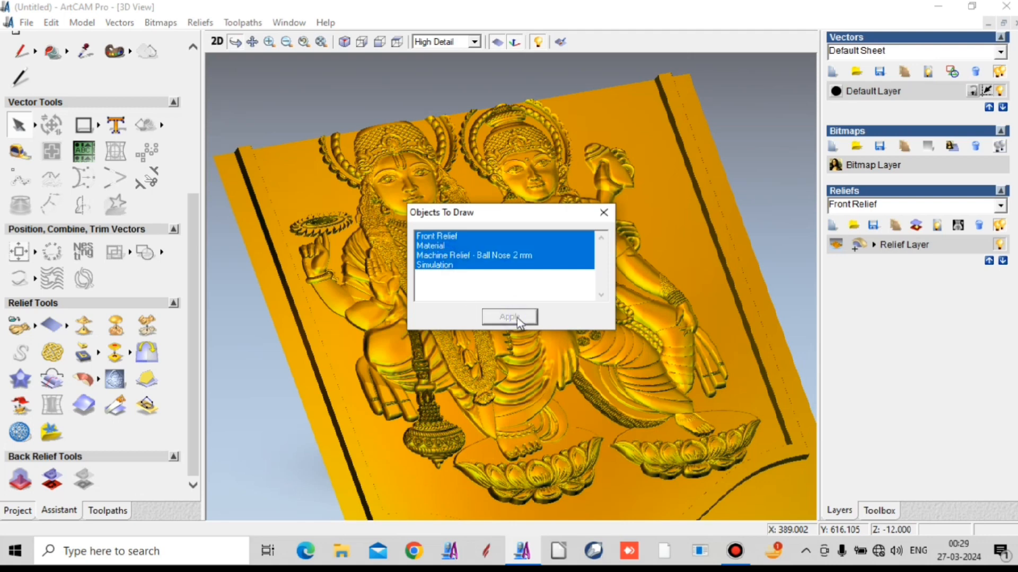